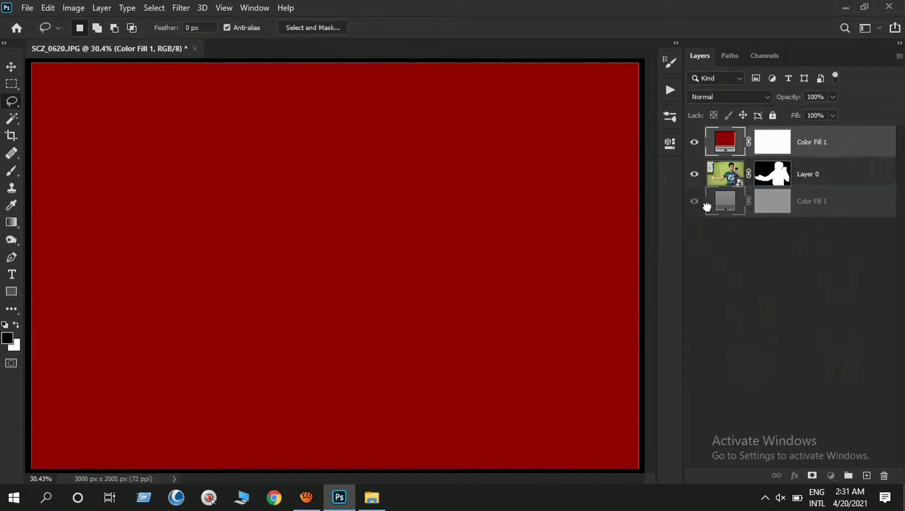
- Sample the green fringe around the man with Color Range, using fuzziness 0 and adding the tones beside the head, arms and torso
left_click(154, 8)
left_click(179, 137)
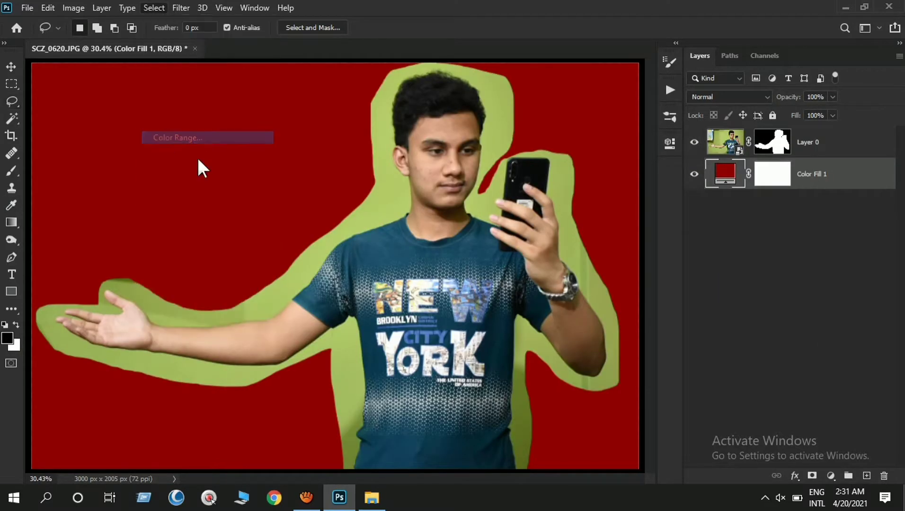
left_click_drag(447, 17, 582, 35)
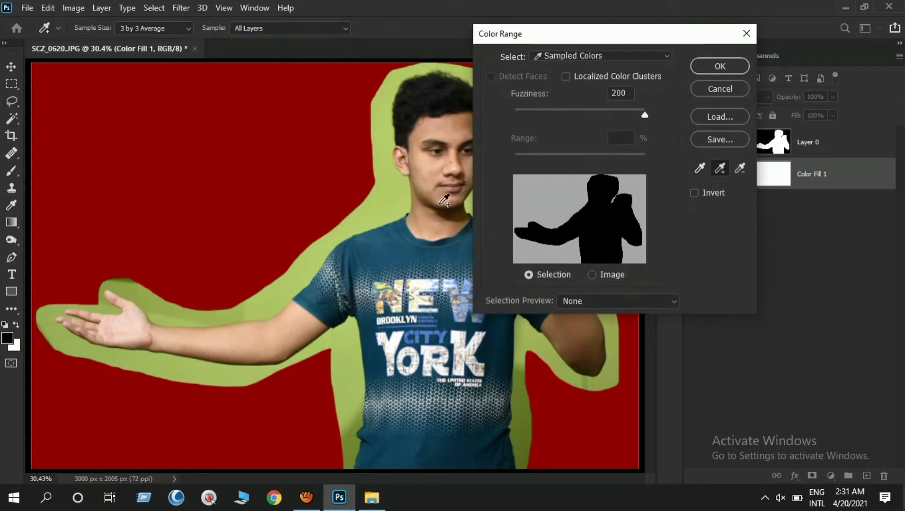
left_click(390, 198)
left_click_drag(646, 116, 482, 125)
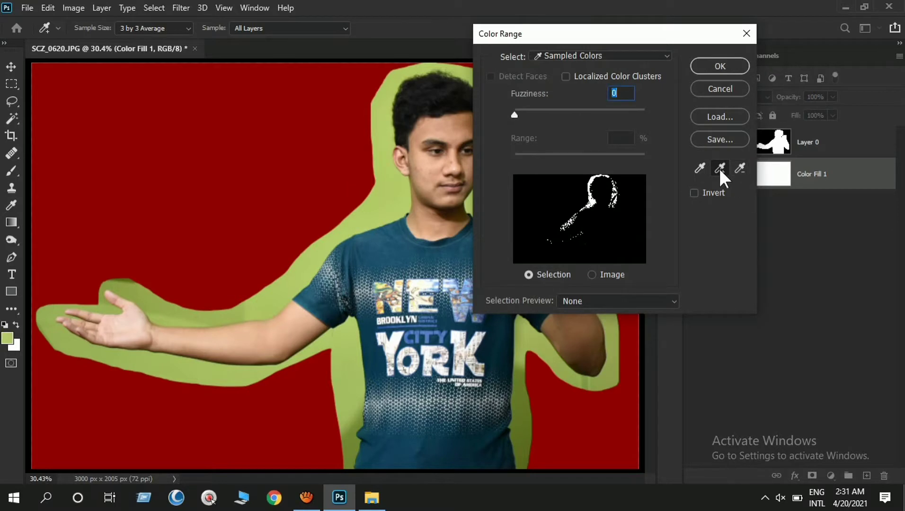
left_click(609, 199)
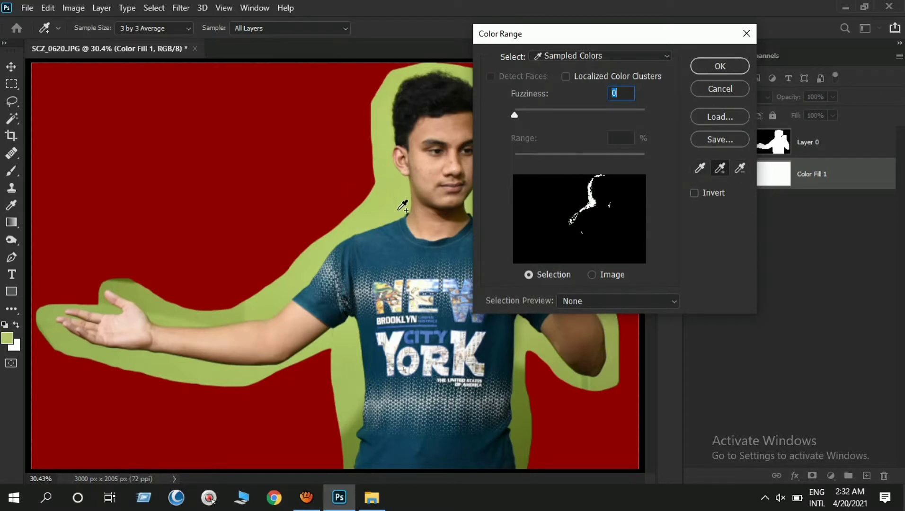
mouse_move(322, 248)
left_mouse_down()
mouse_move(246, 308)
mouse_move(153, 303)
left_mouse_up()
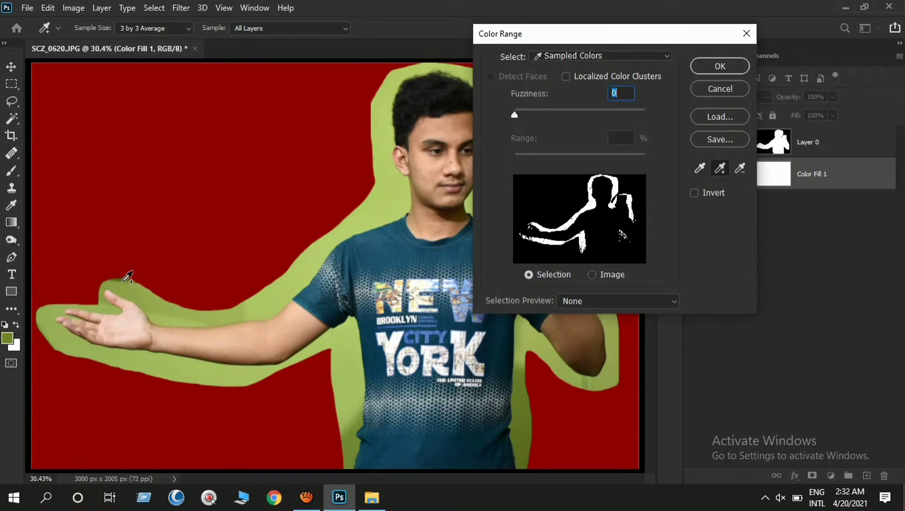
left_click_drag(347, 413, 354, 461)
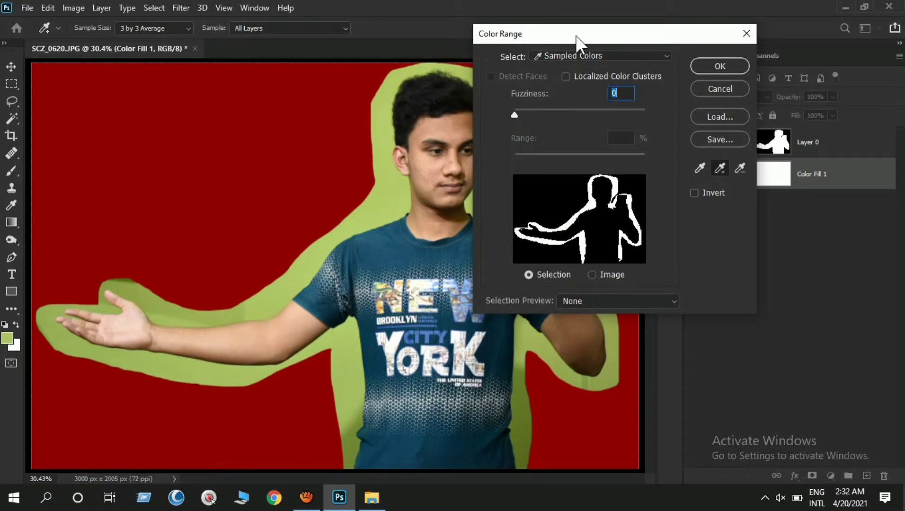
left_click_drag(576, 36, 202, 71)
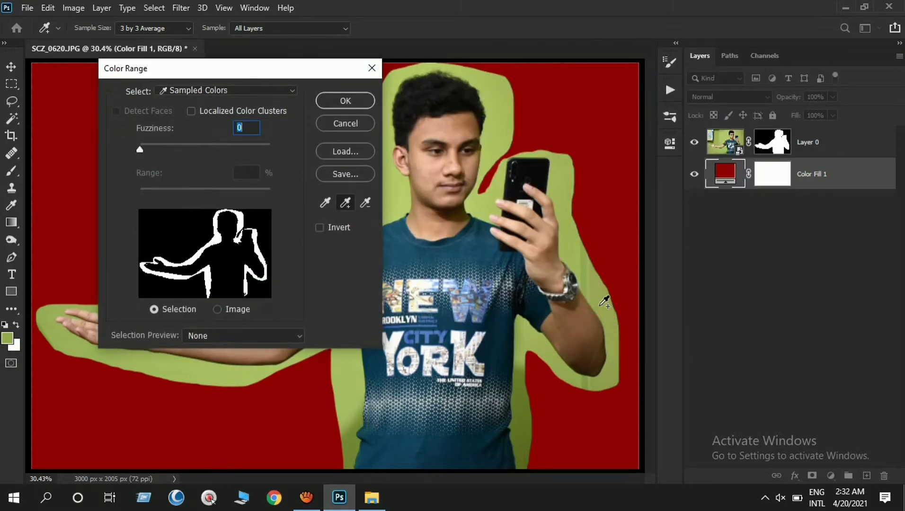
- Set the Color Range selection preview to Grayscale, raise the fuzziness slightly and create the selection
left_click(237, 336)
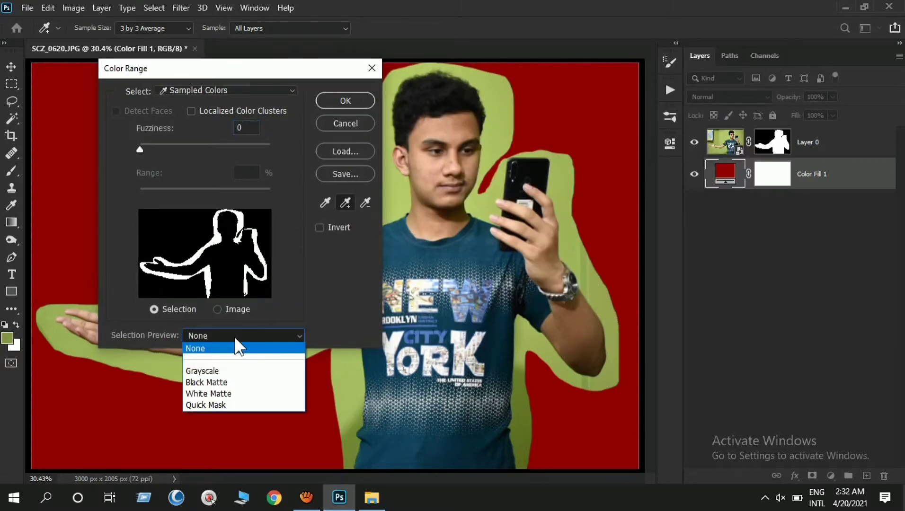
left_click(230, 369)
mouse_move(140, 149)
left_mouse_down()
mouse_move(161, 145)
mouse_move(142, 145)
mouse_move(152, 144)
left_mouse_up()
left_click(344, 100)
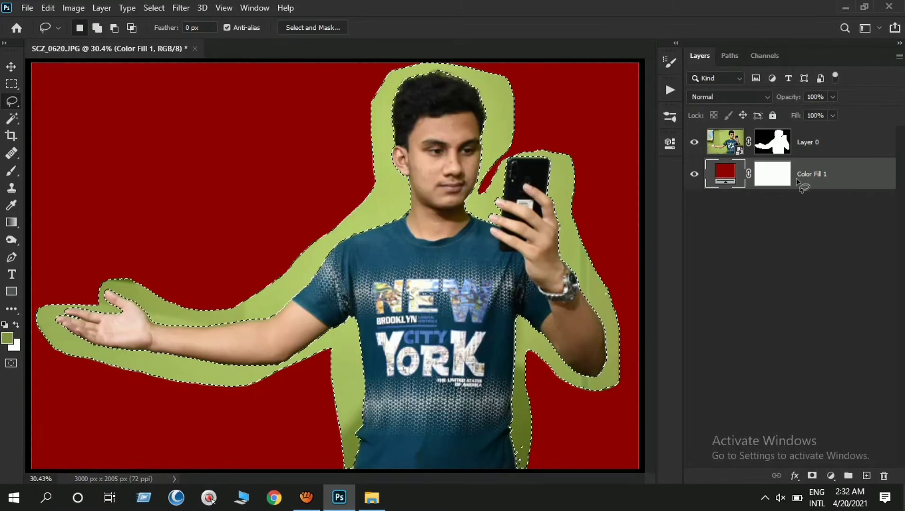
- Paint black inside the selection on Layer 0's mask to hide the green fringe, and deselect
left_click(770, 145)
key("b")
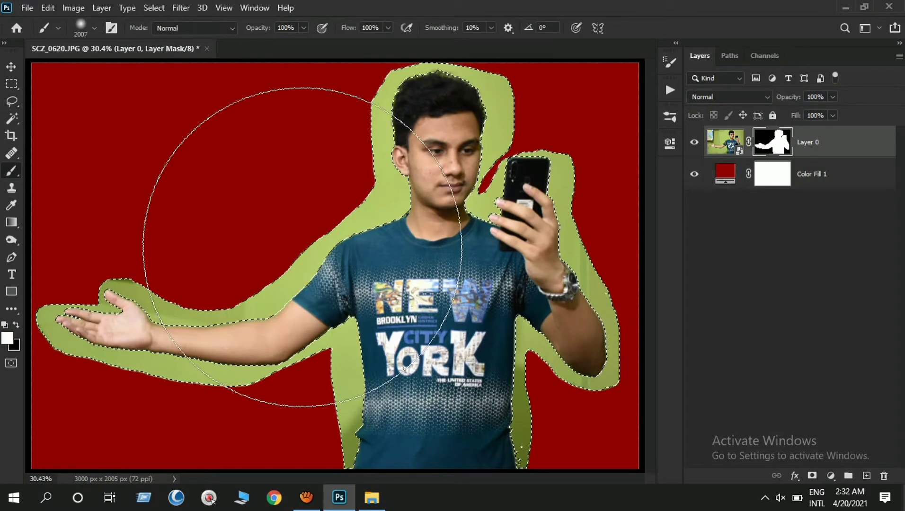
key("x")
mouse_move(232, 196)
left_mouse_down()
mouse_move(273, 212)
mouse_move(265, 305)
mouse_move(531, 393)
mouse_move(542, 62)
mouse_move(457, 426)
mouse_move(544, 399)
left_mouse_up()
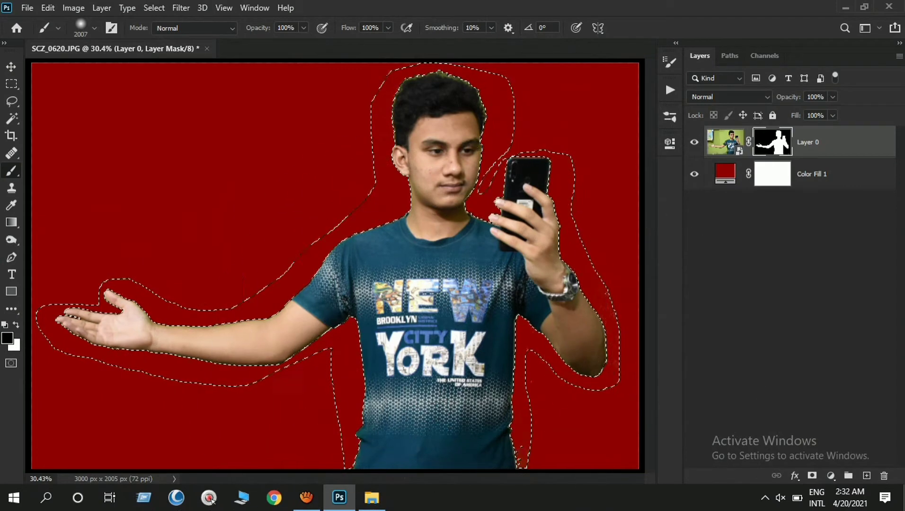
key("ctrl+d")
- Brush away the leftover fringe outlines around the man on Layer 0's mask
left_click_drag(339, 302, 362, 304)
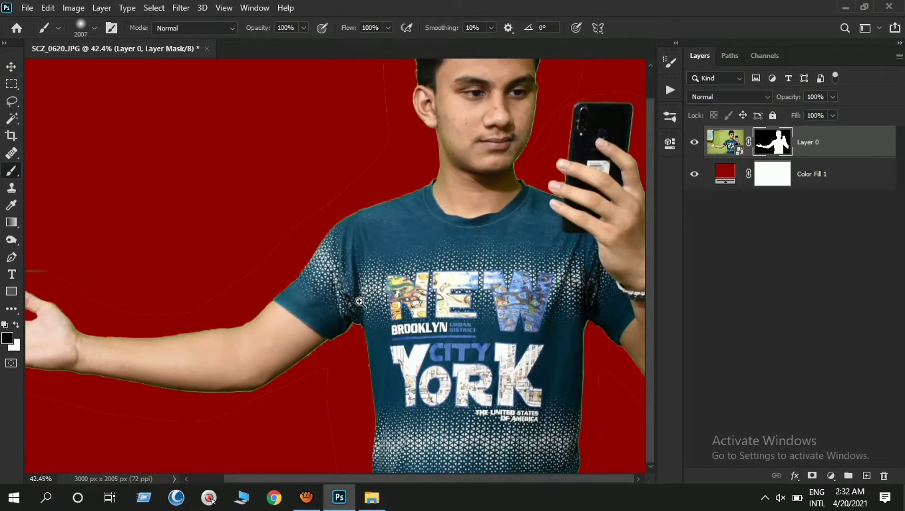
mouse_move(332, 222)
left_mouse_down()
mouse_move(235, 214)
mouse_move(267, 360)
left_mouse_up()
left_click_drag(252, 176, 148, 305)
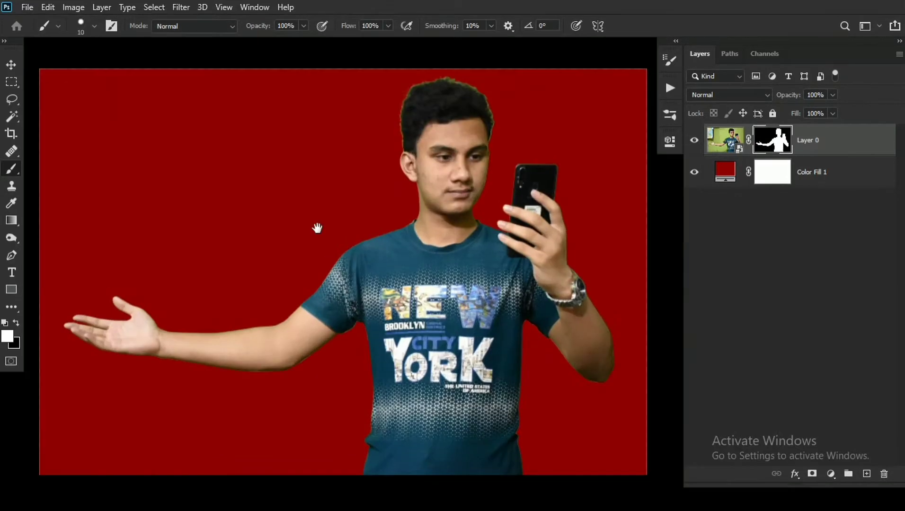
- Refine Layer 0's mask along the hair and ear edges with the Refine Edge Brush in Select and Mask, and apply it
left_click_drag(836, 443, 827, 396)
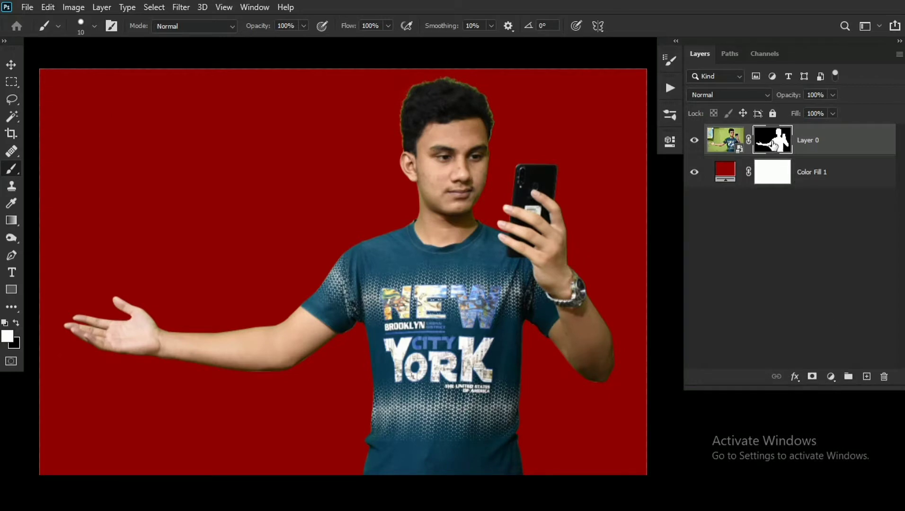
right_click(772, 141)
left_click(814, 239)
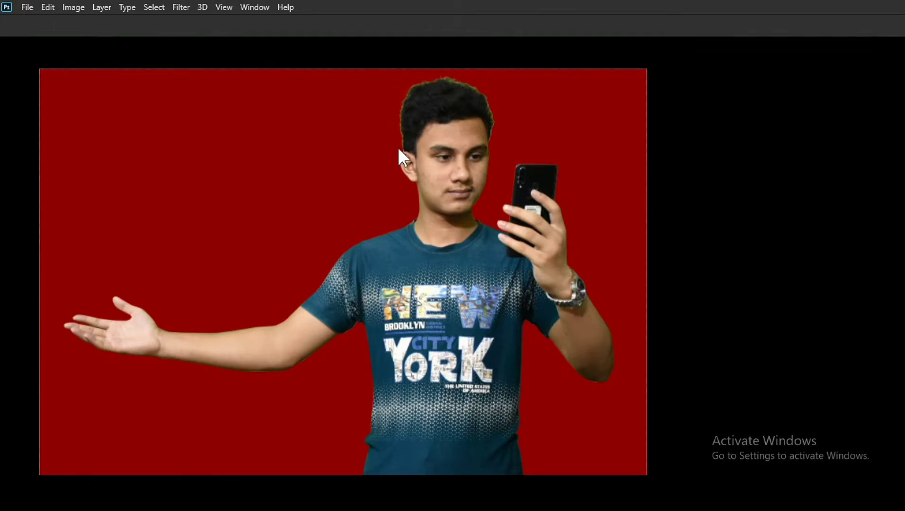
left_click_drag(401, 135, 481, 194)
left_click_drag(550, 129, 398, 268)
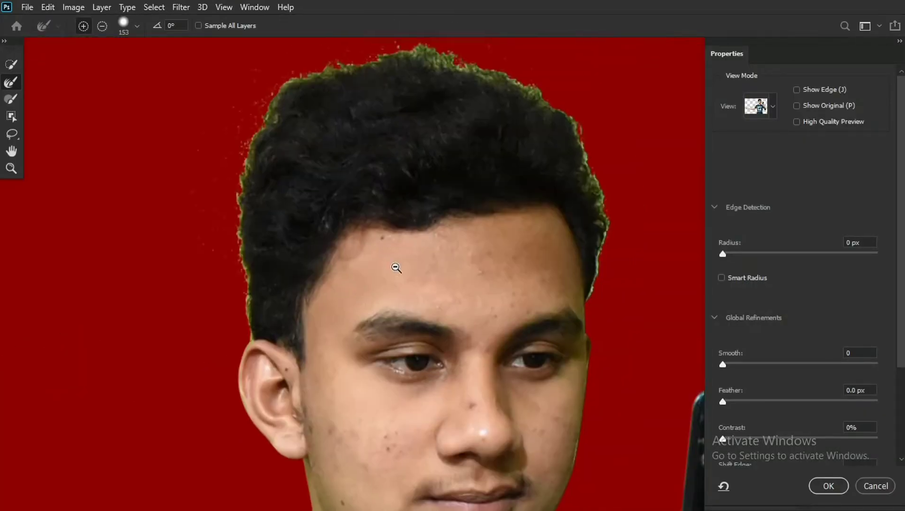
left_click_drag(400, 226, 355, 223)
mouse_move(257, 149)
left_mouse_down()
mouse_move(243, 165)
mouse_move(239, 240)
left_mouse_up()
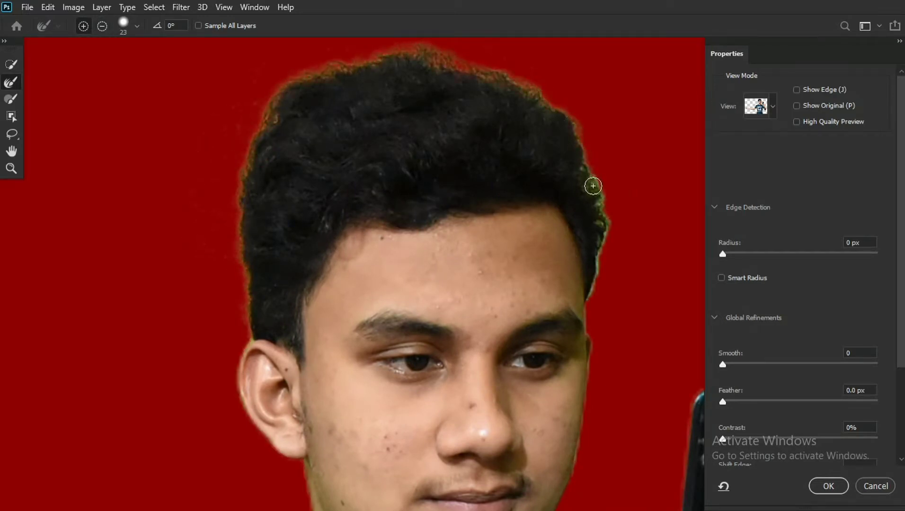
left_click_drag(542, 245, 482, 245)
key("Return")
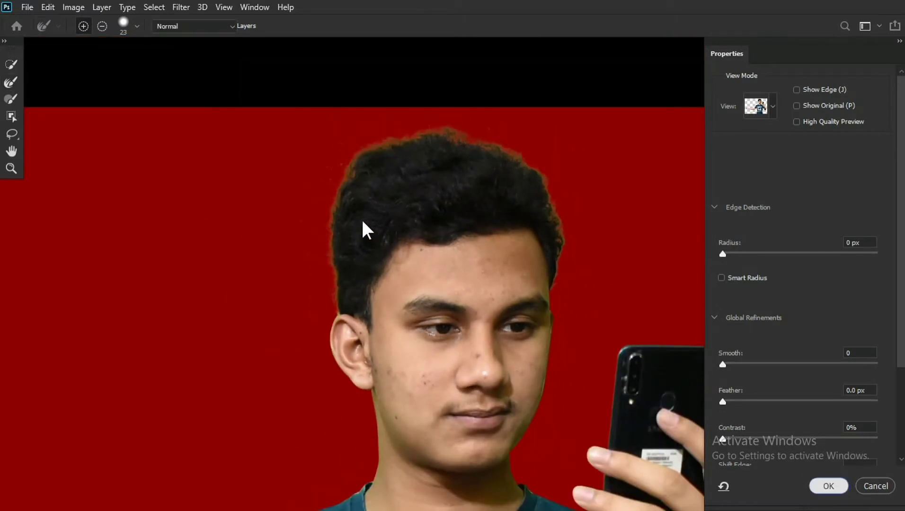
- Touch up the cutout's mask edges around the arms and torso with the Burn tool on Midtones at 50% exposure
left_click(10, 238)
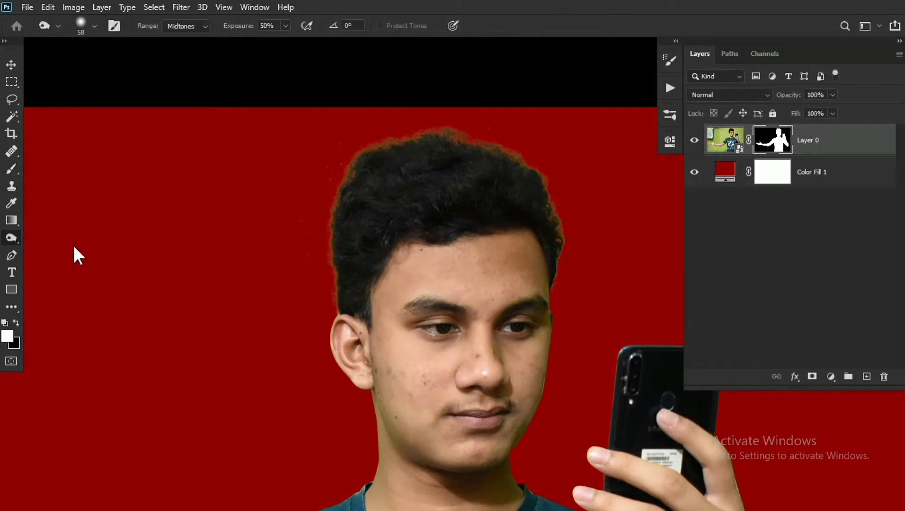
scroll(354, 202, "up", 3)
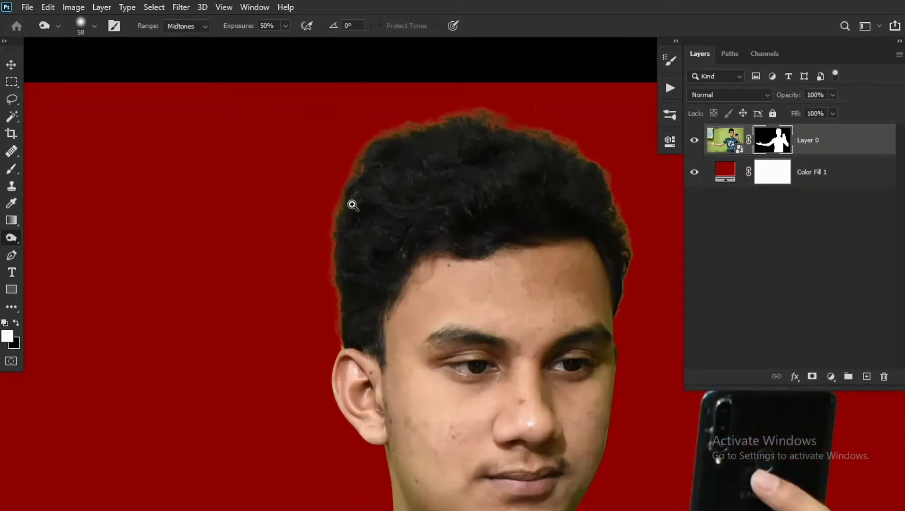
scroll(447, 78, "down", 2)
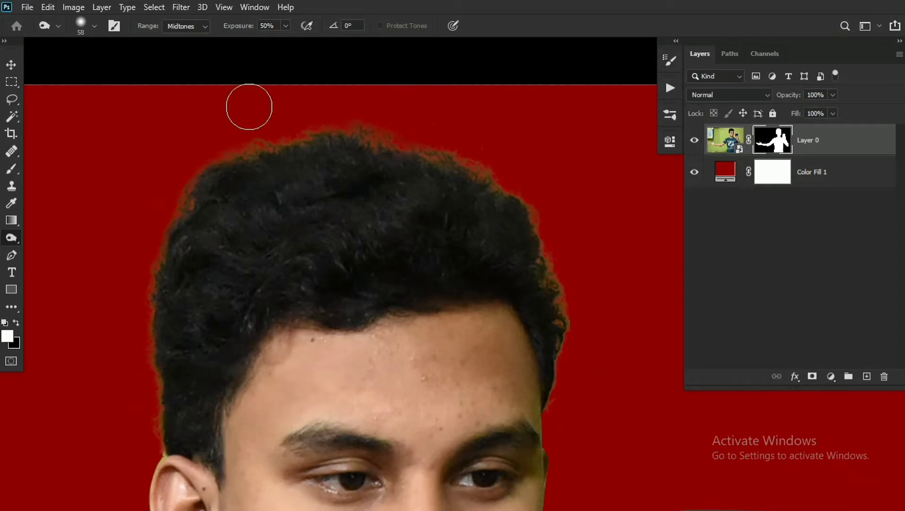
left_click_drag(456, 236, 400, 230)
left_click_drag(375, 333, 400, 101)
left_click_drag(374, 173, 400, 179)
left_click_drag(268, 218, 476, 125)
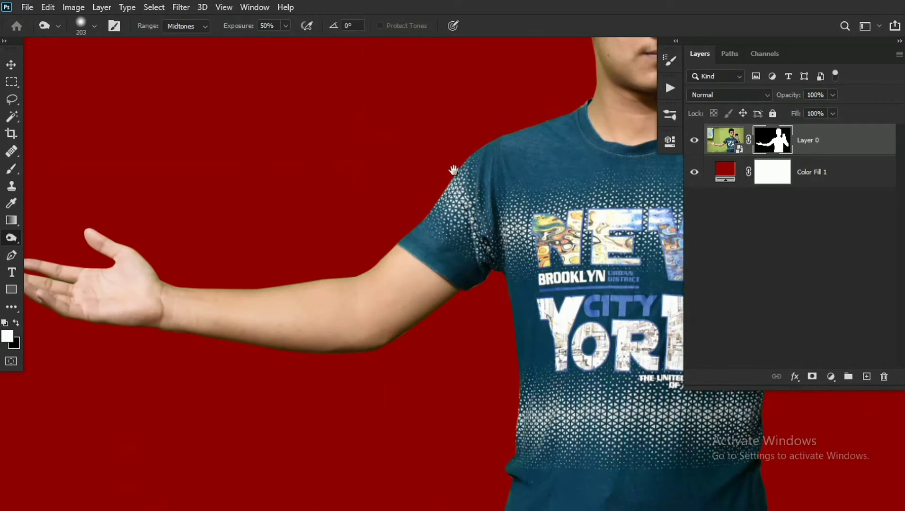
left_click_drag(125, 249, 350, 215)
left_click_drag(658, 246, 389, 242)
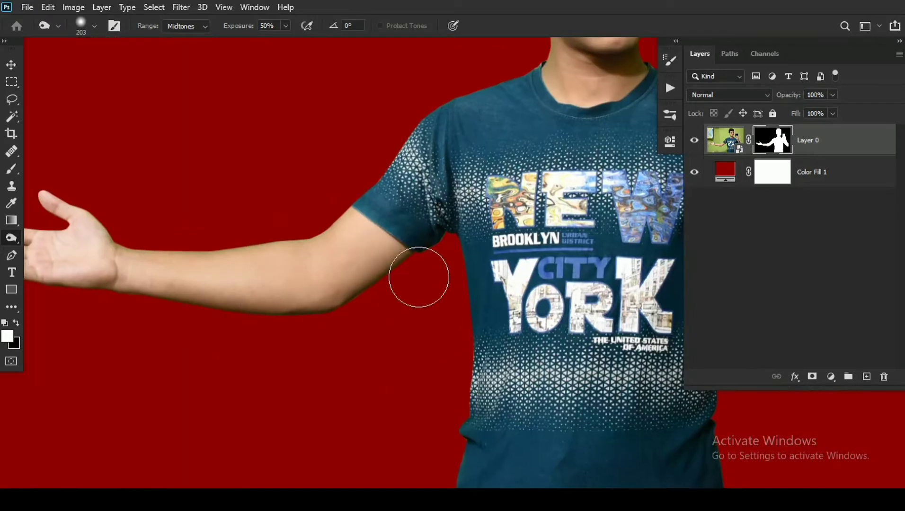
left_click_drag(512, 370, 223, 327)
left_click_drag(547, 128, 586, 270)
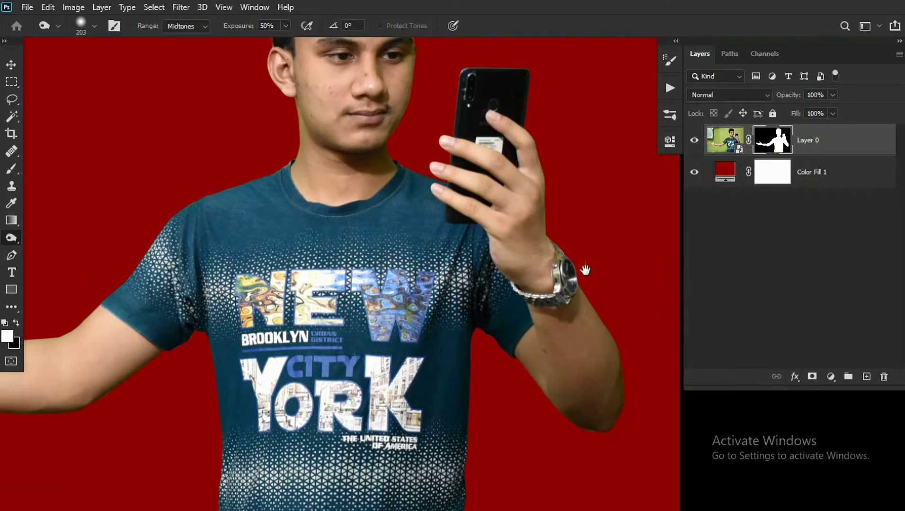
- Add a new layer above Layer 0 and clip it to the cutout
left_click_drag(411, 54, 412, 143)
left_click_drag(344, 147, 343, 267)
left_click_drag(336, 178, 385, 196)
left_click(867, 377)
right_click(765, 141)
left_click(701, 256)
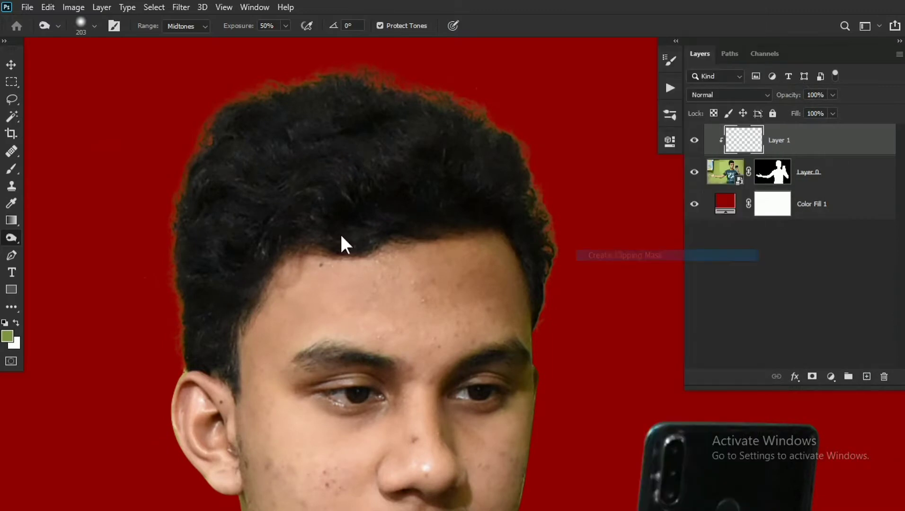
- Clone dark hair over the colored fringe along the hair edge above the ear with the Clone Stamp tool
key("v")
left_click(11, 186)
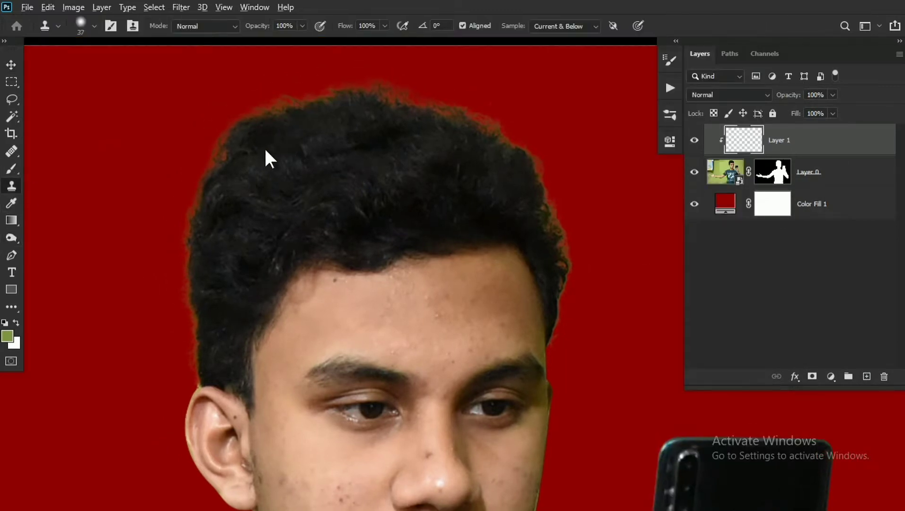
mouse_move(230, 136)
left_mouse_down()
mouse_move(212, 172)
mouse_move(234, 149)
mouse_move(211, 174)
mouse_move(205, 135)
mouse_move(206, 232)
left_mouse_up()
left_click(245, 149, "alt")
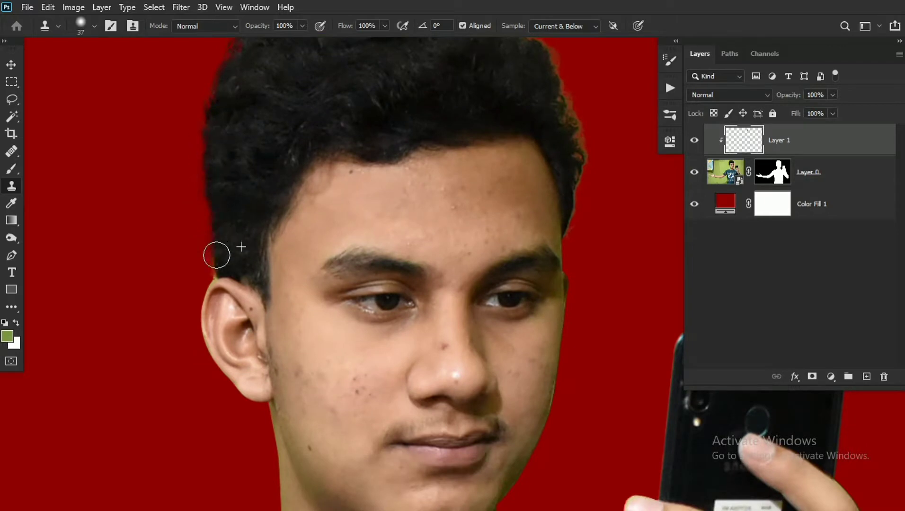
- Clone dark hair over the remaining fringe along the crown and the phone-side edge of the hair
mouse_move(359, 203)
left_mouse_down()
mouse_move(324, 255)
mouse_move(274, 275)
left_mouse_up()
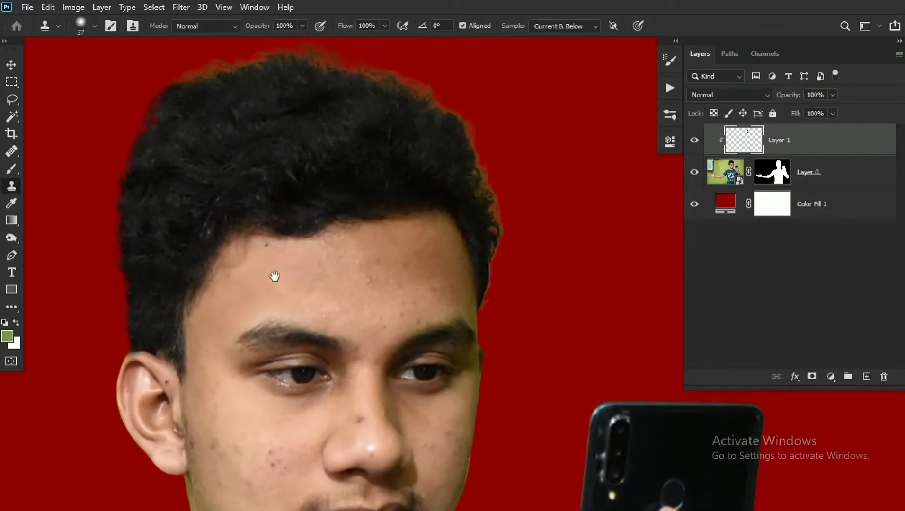
left_click(196, 82, "alt")
mouse_move(195, 74)
left_mouse_down()
mouse_move(251, 62)
mouse_move(376, 72)
mouse_move(411, 91)
left_mouse_up()
left_click(241, 112, "alt")
mouse_move(411, 91)
left_mouse_down()
mouse_move(380, 119)
mouse_move(444, 148)
mouse_move(473, 257)
left_mouse_up()
left_click(358, 118, "alt")
left_click(380, 119, "alt")
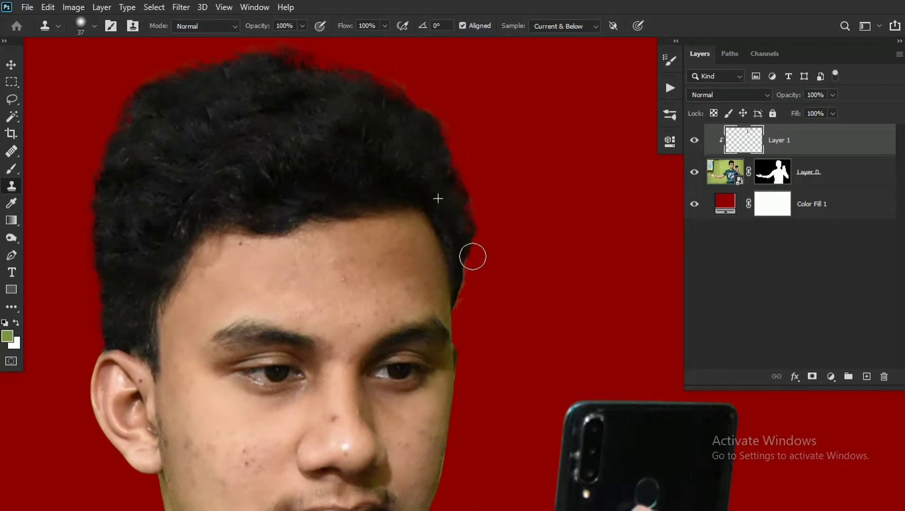
- Add another new layer directly above Layer 0, inside the clipping group, for the skin retouching
left_click_drag(393, 150, 331, 82)
left_click_drag(393, 166, 430, 134)
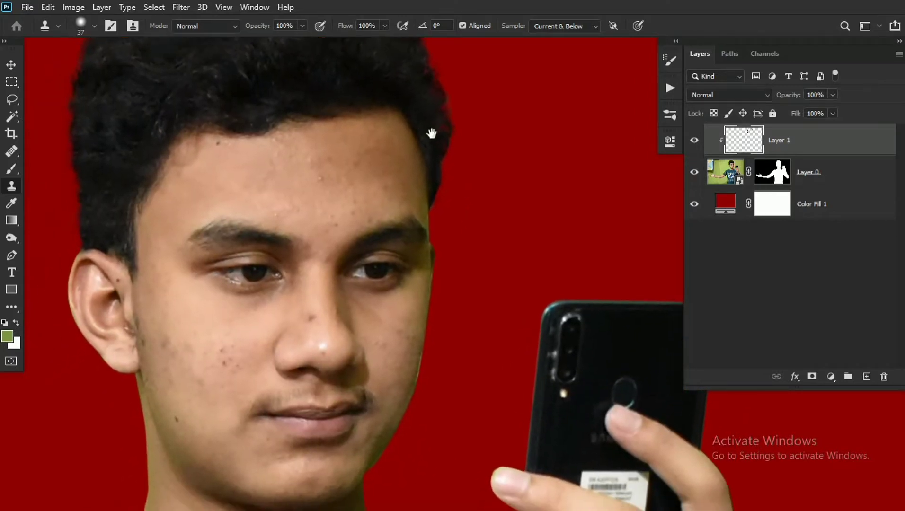
left_click_drag(240, 185, 329, 198)
scroll(370, 206, "down", 3)
left_click_drag(361, 237, 324, 154)
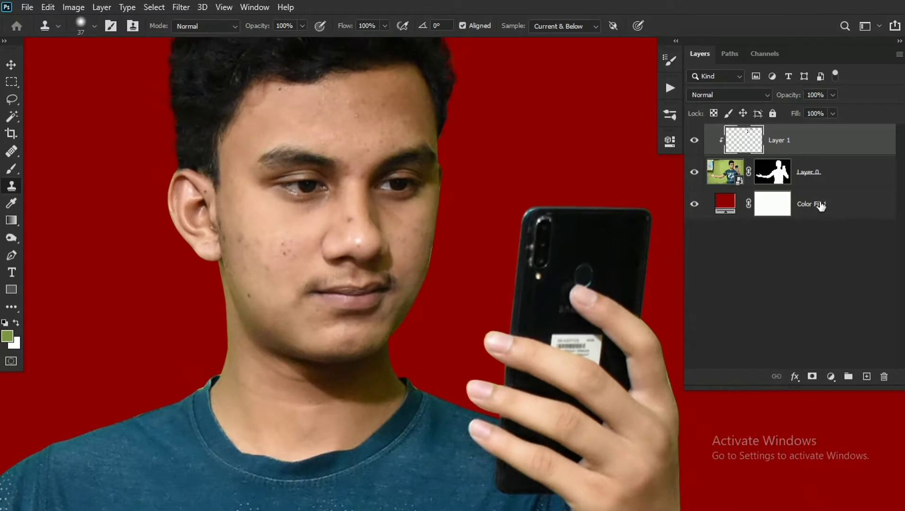
left_click(801, 173)
left_click(867, 376)
scroll(303, 260, "up", 1)
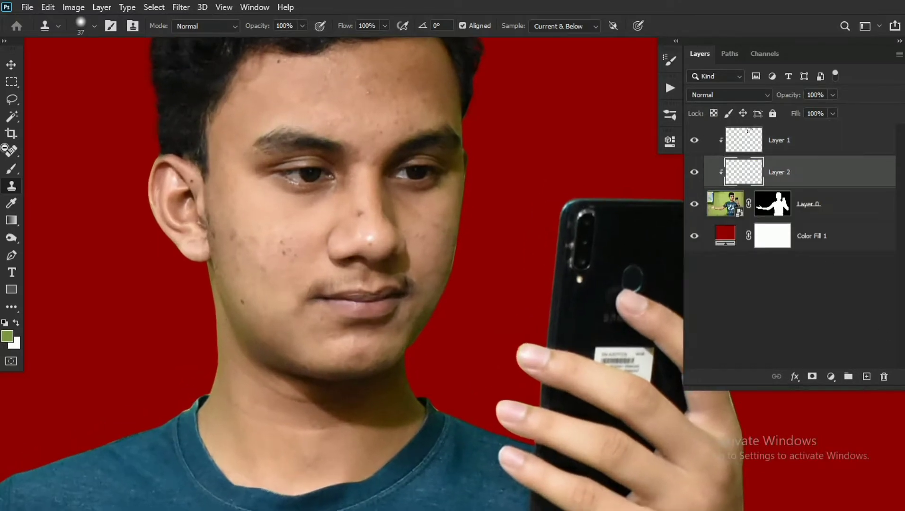
- Heal the dark spots on the cheeks and nose with the Healing Brush on the new skin layer
key("j")
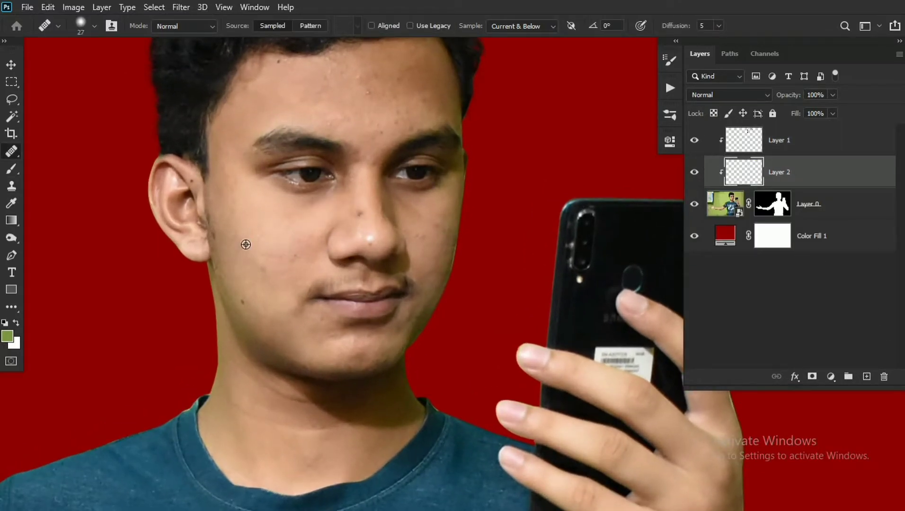
left_click(246, 245, "alt")
left_click_drag(325, 239, 301, 243)
left_click_drag(407, 228, 281, 230)
- Heal the blemishes across the forehead and the remaining small facial spots, resizing the Healing Brush to suit each area
left_click_drag(233, 113, 242, 142)
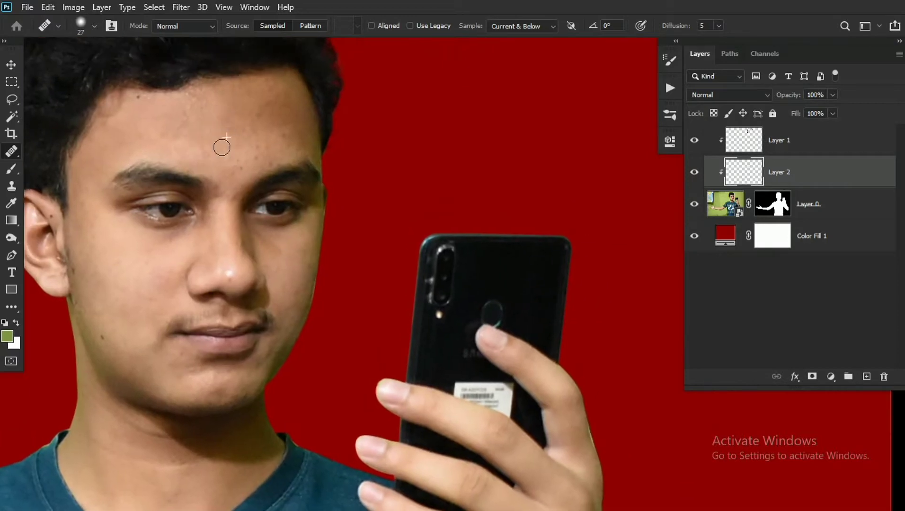
left_click(241, 123, "alt")
key("bracketright")
key("bracketright")
key("bracketright")
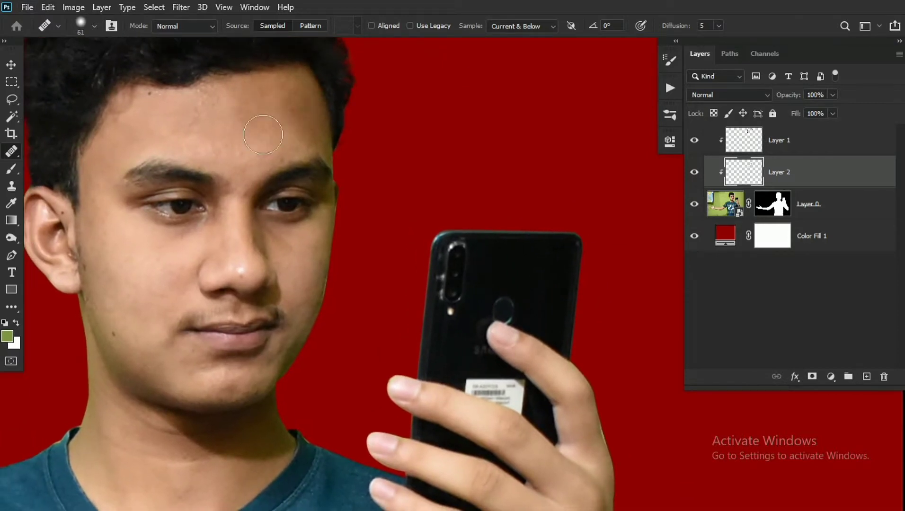
left_click_drag(251, 137, 279, 106)
key("bracketleft")
key("bracketleft")
key("bracketleft")
left_click_drag(315, 229, 278, 225)
left_click_drag(343, 226, 374, 231)
- Add a Hue/Saturation adjustment above Layer 1, shift its Yellows hue toward red and set the Yellows lightness to +2
left_click(786, 142)
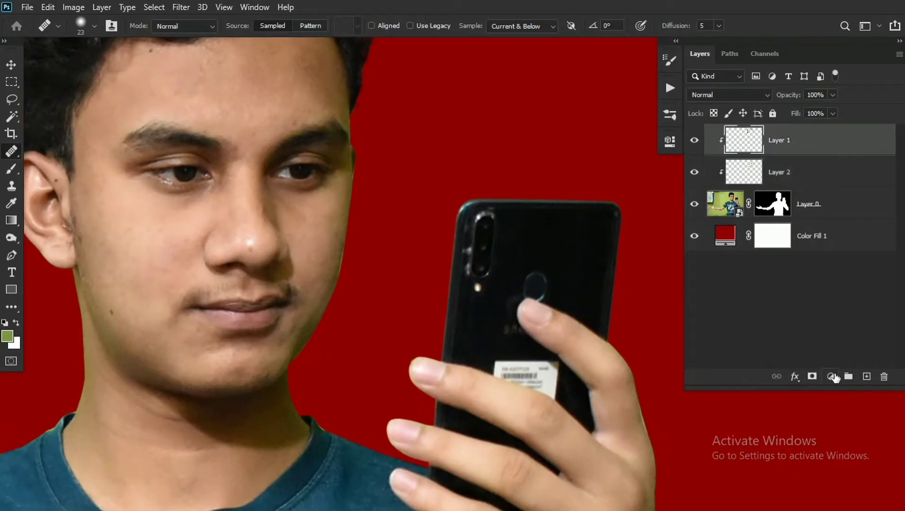
left_click(831, 377)
left_click(826, 241)
left_click(483, 202)
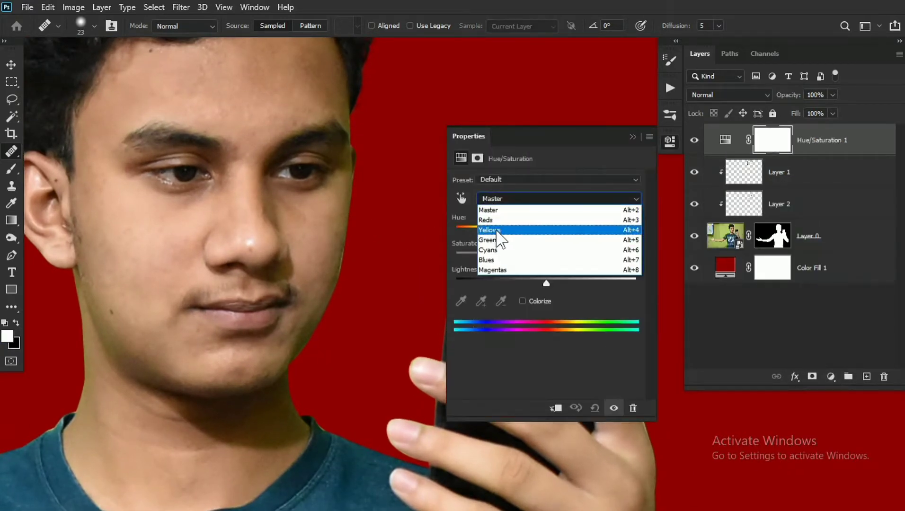
left_click(550, 231)
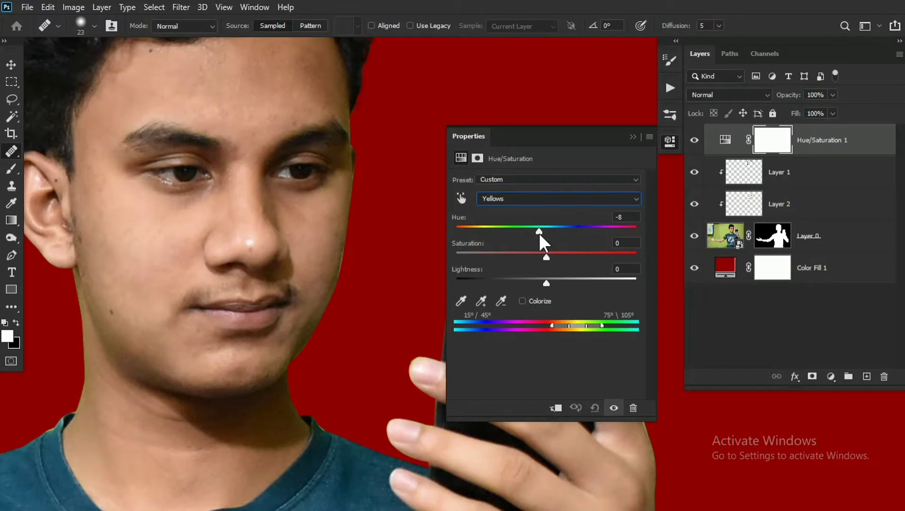
left_click_drag(539, 232, 548, 283)
left_click(633, 137)
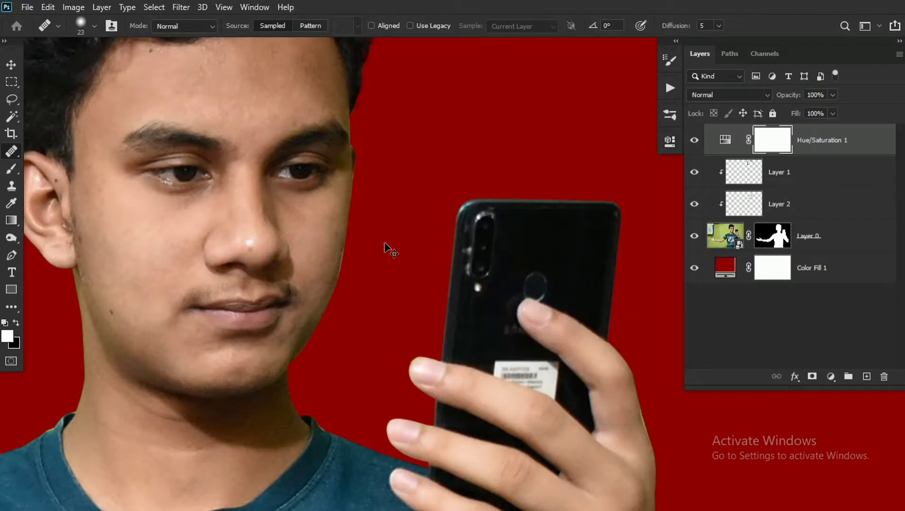
- Invert the Hue/Saturation mask to hide the effect and paint it back in white along the greenish jaw and neck
key("ctrl+i")
key("b")
right_click(344, 202, "alt")
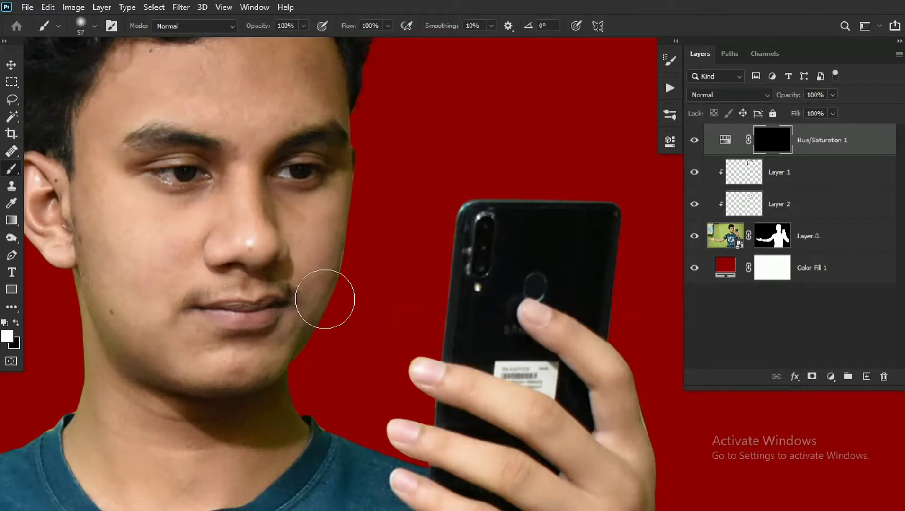
left_click_drag(325, 300, 272, 375)
left_click_drag(120, 372, 191, 361)
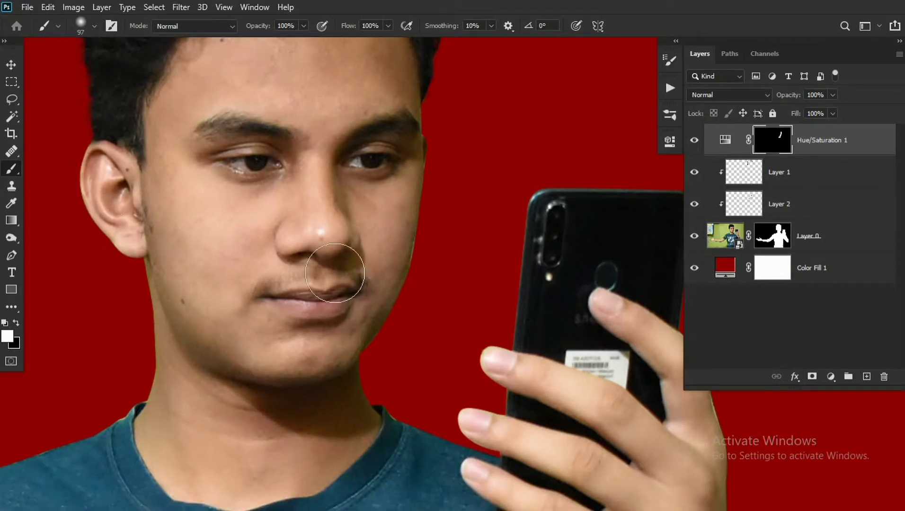
- Paint the Hue/Saturation effect onto the phone-holding hand and its forearm down to the elbow
left_click_drag(672, 364, 356, 255)
mouse_move(439, 500)
left_mouse_down()
mouse_move(344, 259)
mouse_move(376, 410)
left_mouse_up()
mouse_move(453, 507)
left_mouse_down()
mouse_move(452, 466)
mouse_move(393, 254)
left_mouse_up()
mouse_move(410, 269)
left_mouse_down()
mouse_move(429, 285)
mouse_move(419, 277)
left_mouse_up()
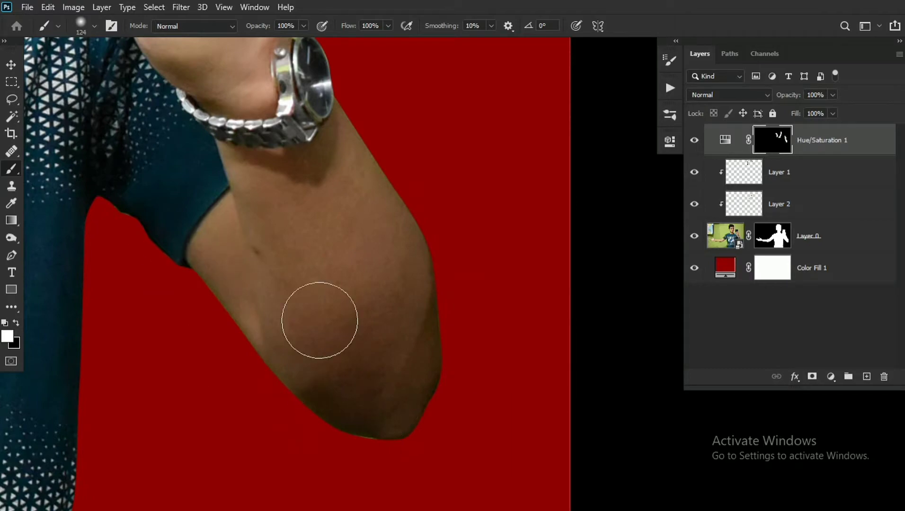
- Paint the Hue/Saturation mask white over the outstretched hand and arm with a larger brush
mouse_move(169, 299)
left_mouse_down()
mouse_move(528, 240)
mouse_move(545, 190)
left_mouse_up()
mouse_move(545, 191)
left_mouse_down()
mouse_move(473, 228)
mouse_move(430, 224)
left_mouse_up()
left_click_drag(430, 224, 472, 217)
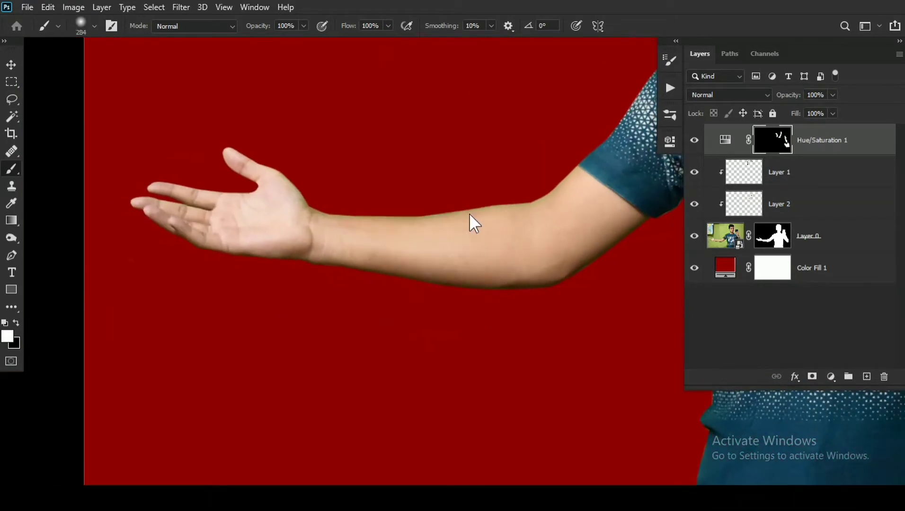
left_click_drag(494, 307, 587, 269)
left_click_drag(601, 255, 332, 259)
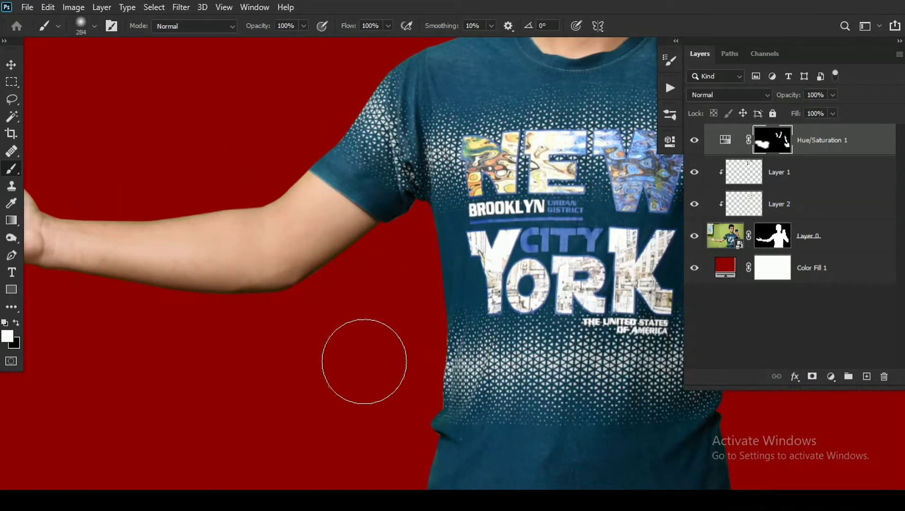
left_click_drag(561, 137, 420, 384)
left_click_drag(380, 241, 268, 300)
left_click_drag(404, 303, 396, 282)
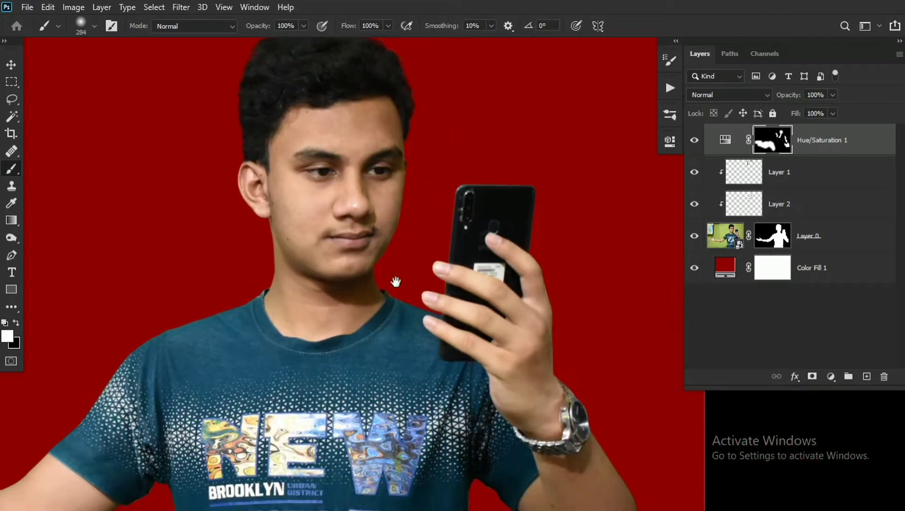
left_click_drag(345, 220, 379, 227)
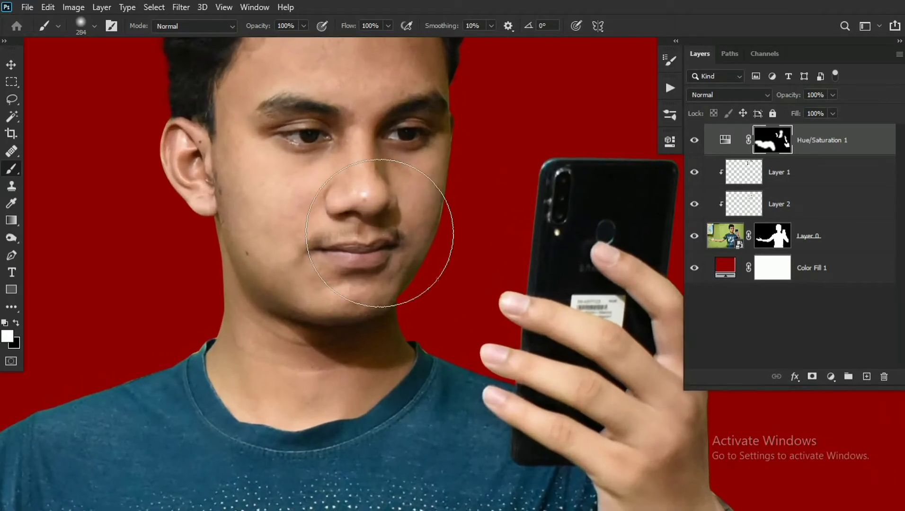
- Duplicate the Hue/Saturation adjustment with its mask and clip both adjustments to the cutout
key("ctrl+j")
right_click(826, 147)
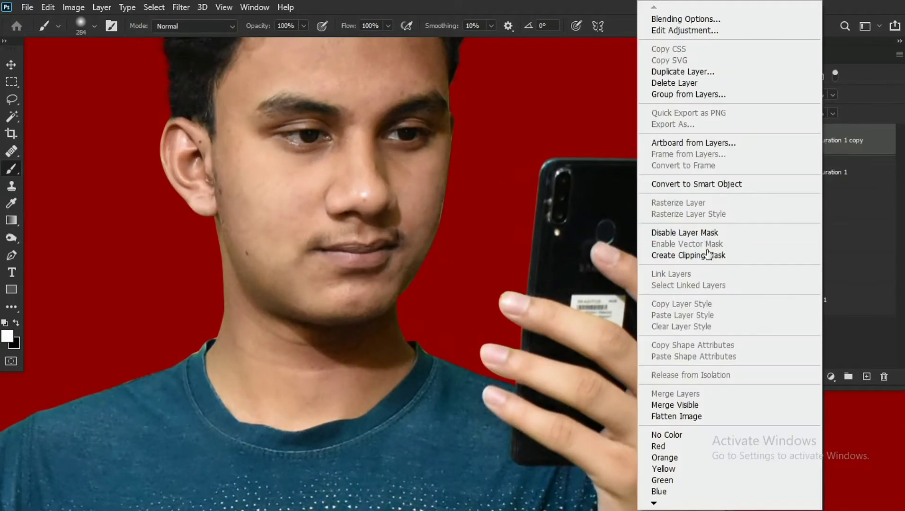
left_click(711, 256)
right_click(805, 176)
left_click(727, 257)
- Reset the Yellows values in the Hue/Saturation copy and set its Greens hue to -20 and saturation to -40
double_click(746, 141)
left_click(535, 198)
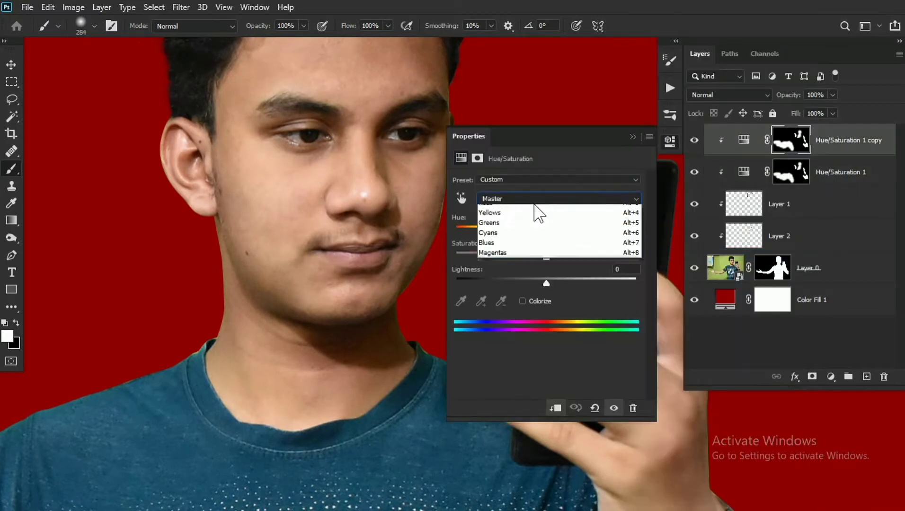
left_click(538, 220)
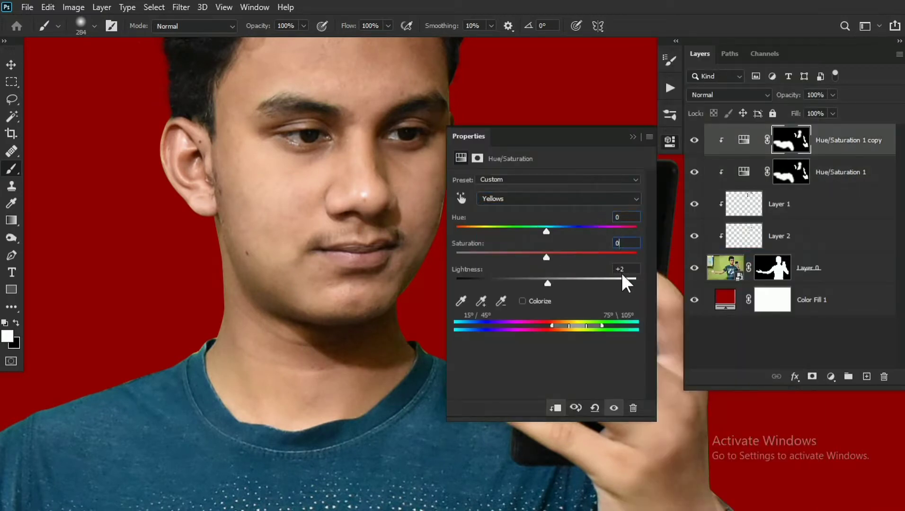
left_click(521, 198)
left_click(511, 240)
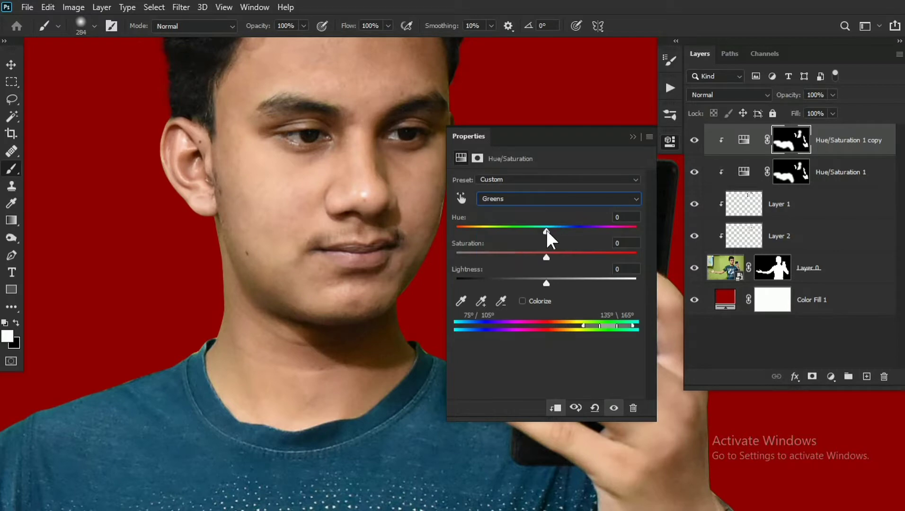
left_click_drag(376, 289, 188, 76)
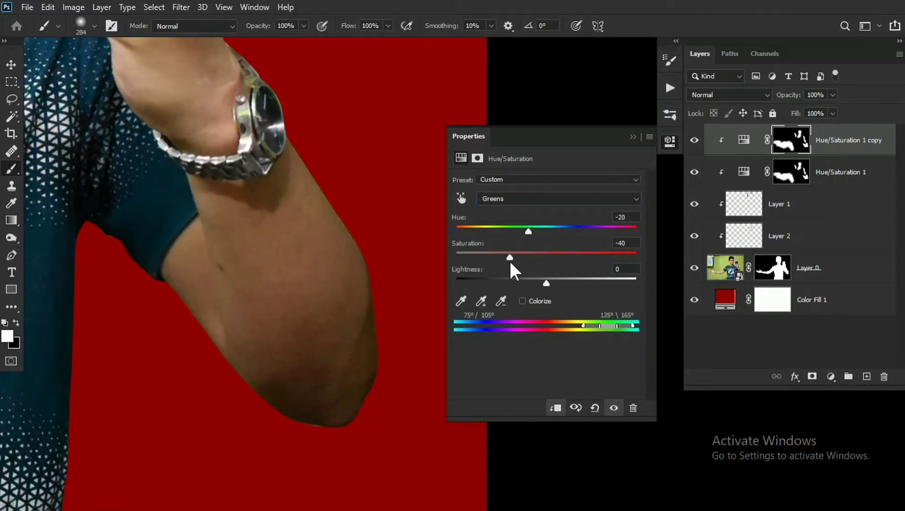
left_click(633, 137)
- Compare the skin with and without the Hue/Saturation copy and review the whole image
left_click_drag(208, 80, 441, 249)
left_click(694, 141)
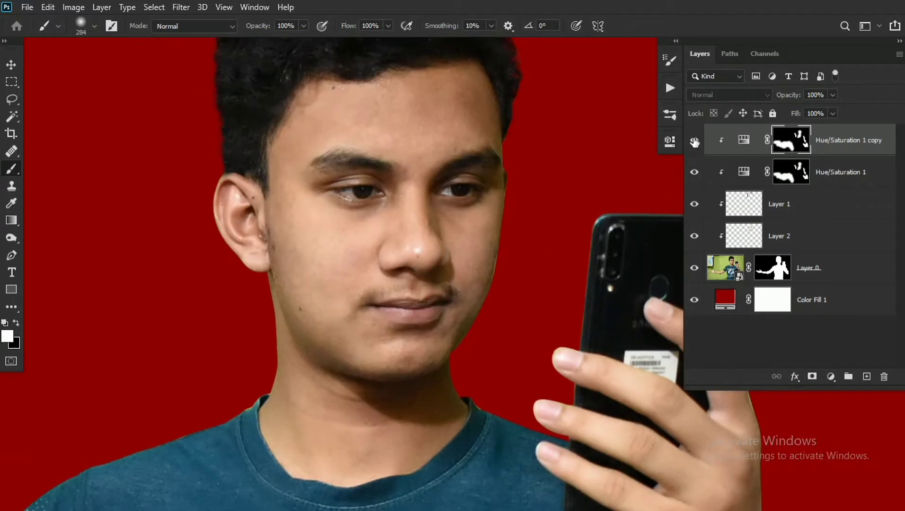
left_click_drag(532, 209, 508, 205)
key("ctrl+0")
left_click_drag(421, 235, 363, 235)
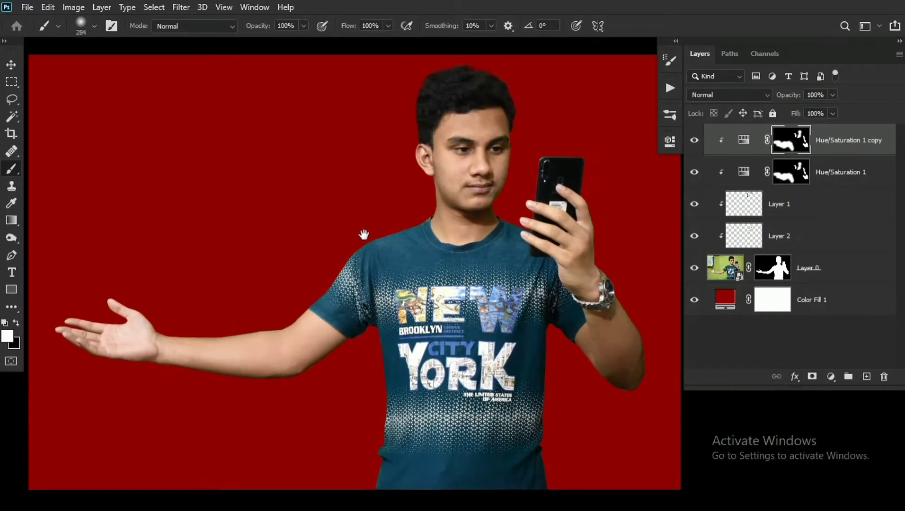
- Convert Layer 0 and all the layers clipped to it into a single smart object
left_click(829, 262, "shift")
right_click(829, 262)
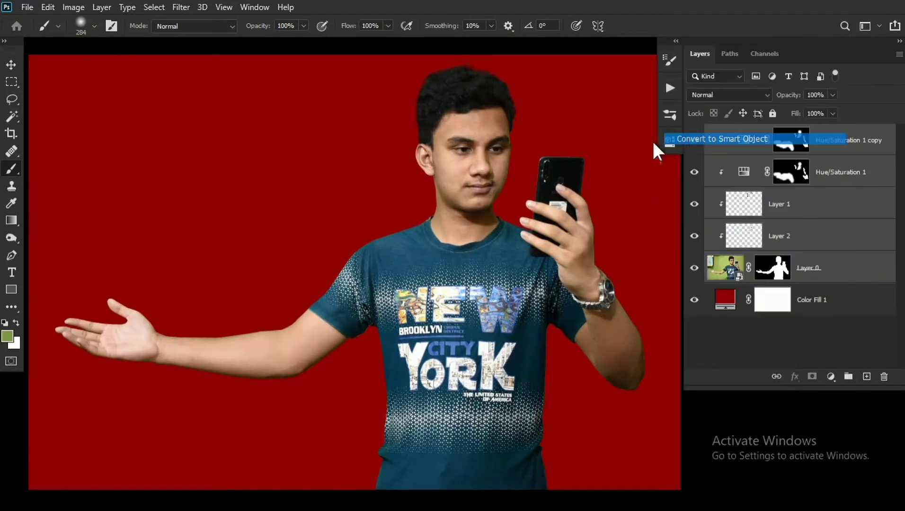
left_click(658, 142)
- Export the cutout layer as a PNG named Sub Cut Out in the Fade folder
right_click(786, 141)
left_click(372, 186)
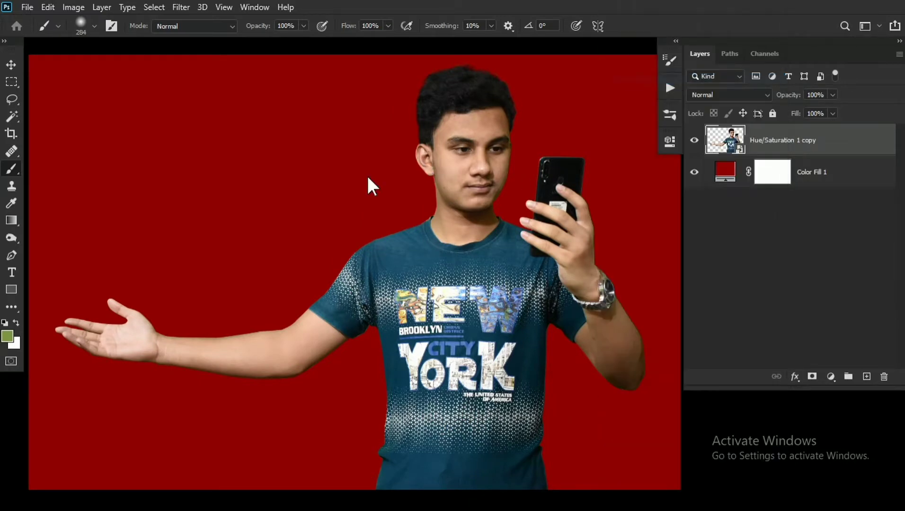
key("ctrl+shift+s")
type("Sub Cut Out")
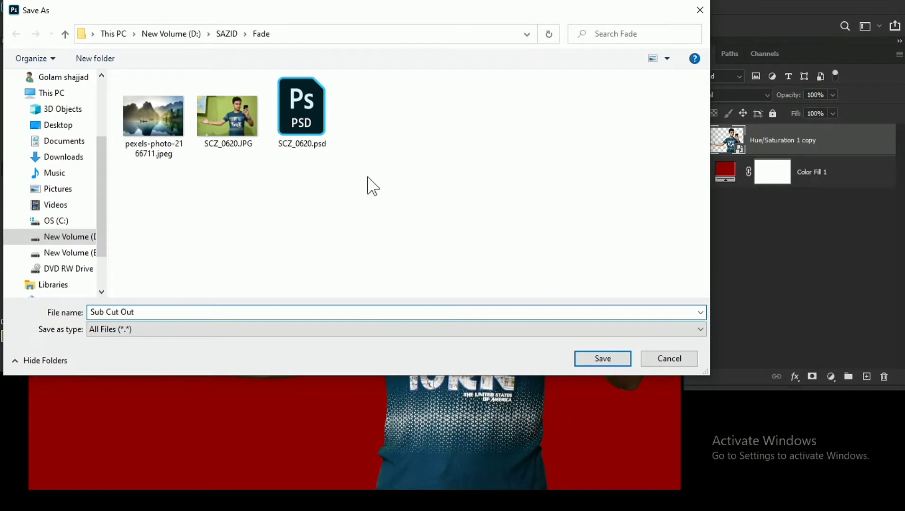
key("Return")
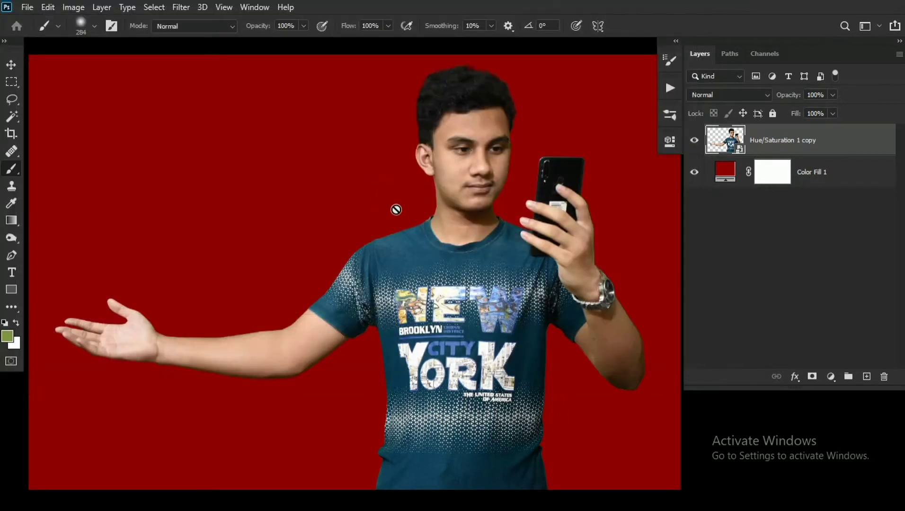
- Place pexels-photo-2166711.jpeg as an embedded image directly above the red Color Fill 1 layer
key("ctrl+minus")
left_click_drag(396, 210, 384, 200)
left_click(793, 175)
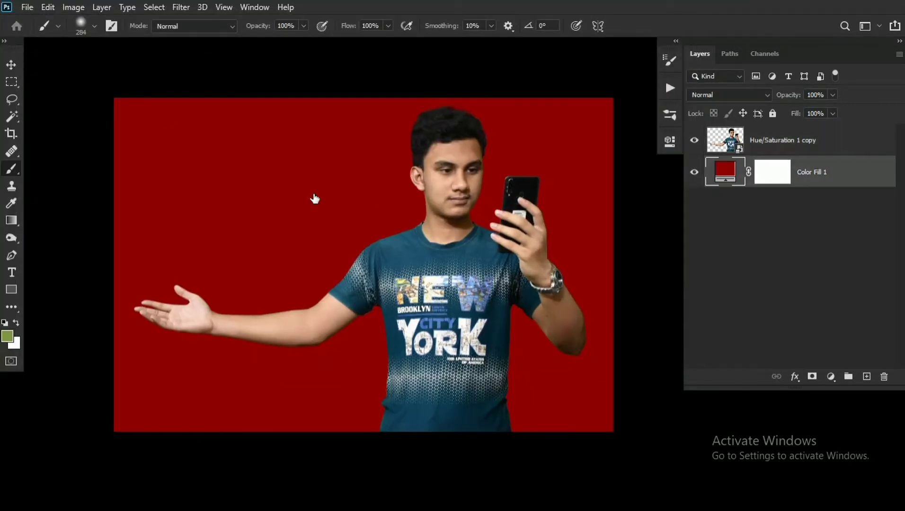
left_click(27, 7)
left_click(42, 269)
left_click(151, 142)
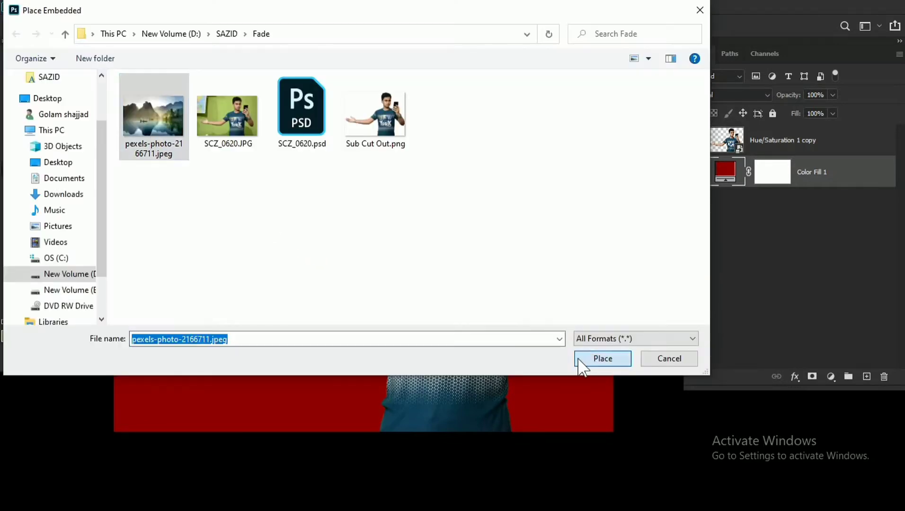
left_click(580, 361)
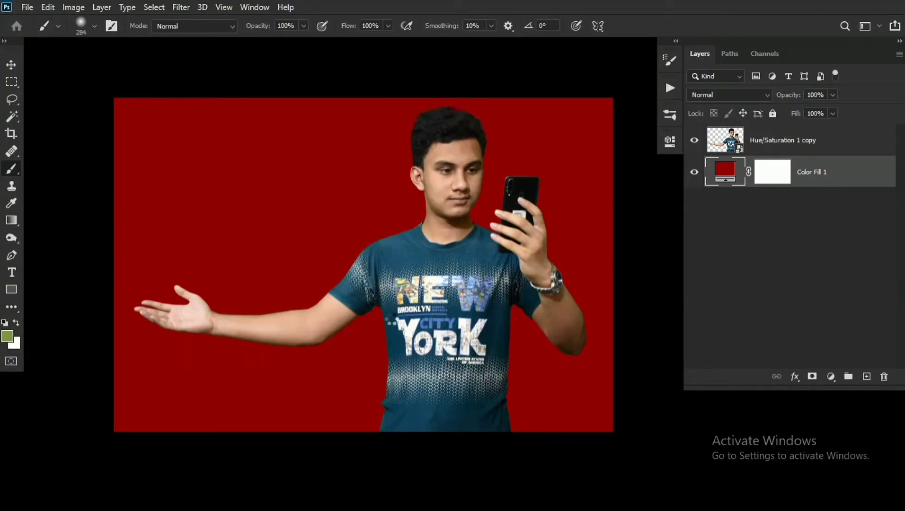
- Enlarge the placed landscape beyond the canvas and position it so the dark mountain stands behind the outstretched arm
key("ctrl+minus")
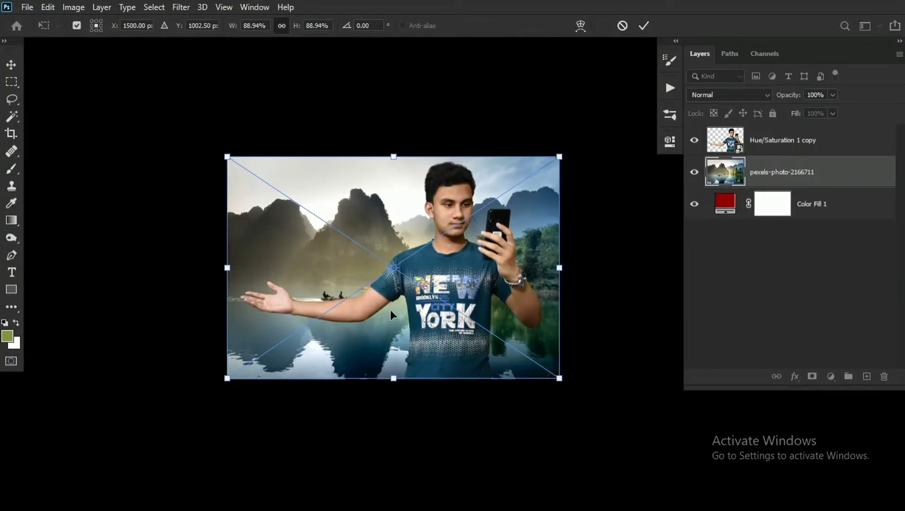
left_click_drag(226, 379, 119, 450)
left_click_drag(559, 445, 594, 463)
left_click_drag(525, 331, 560, 323)
left_click_drag(148, 137, 80, 94)
mouse_move(499, 275)
left_mouse_down()
mouse_move(473, 306)
mouse_move(461, 301)
left_mouse_up()
key("Return")
key("b")
- Replace the oversized landscape layer with a canvas-sized copy of it and convert that copy to a smart object
key("ctrl+a")
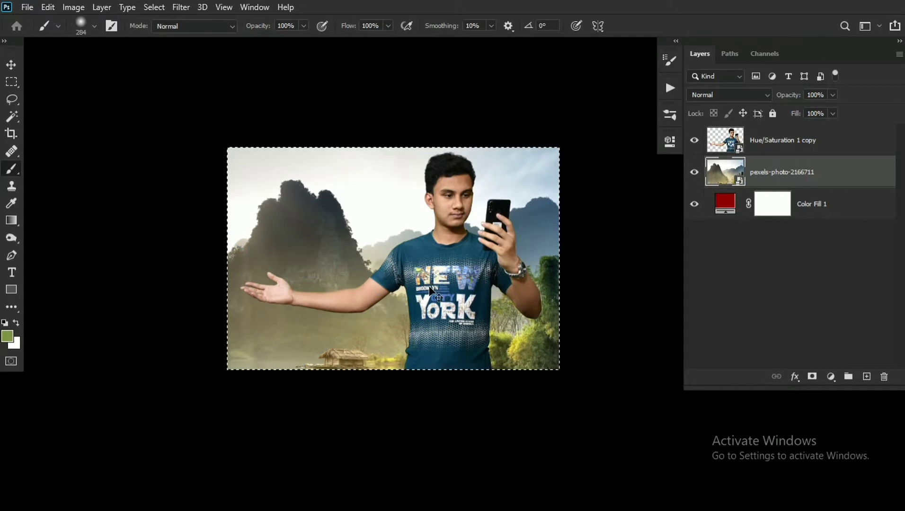
key("ctrl+shift+alt+n")
left_click(816, 205)
key("Delete")
right_click(779, 176)
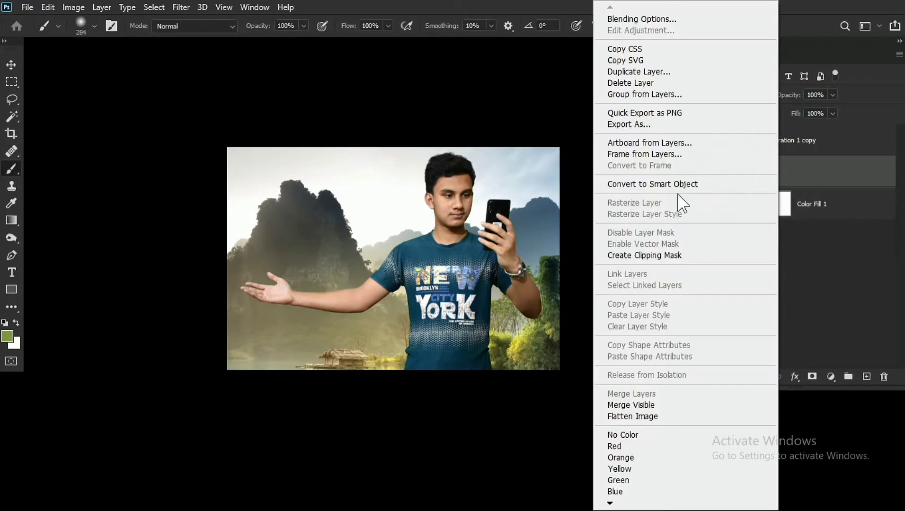
left_click(663, 184)
- Enlarge the landscape background slightly with Free Transform so it covers the canvas edges
key("ctrl+t")
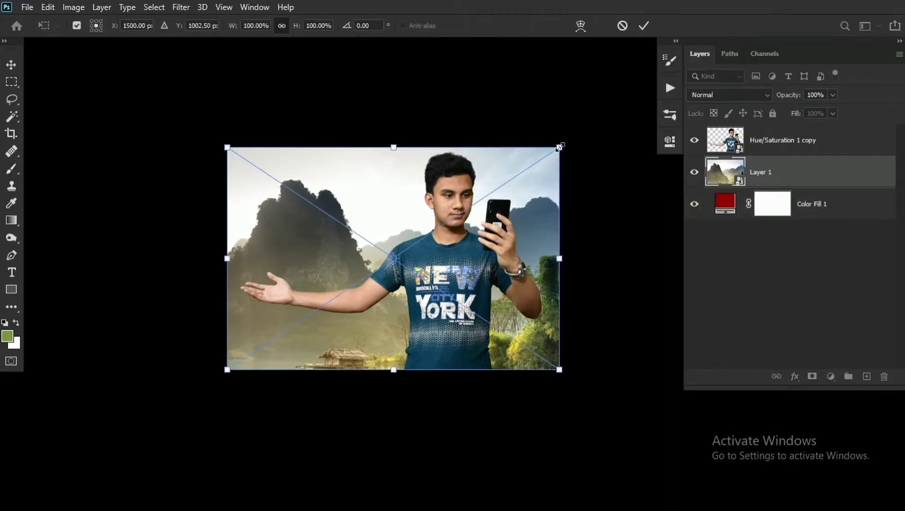
left_click_drag(558, 148, 563, 144)
key("Return")
- Reset the foreground and background colors to black and white and switch to the Move tool
scroll(484, 235, "up", 5)
left_click_drag(447, 264, 479, 262)
key("d")
left_click_drag(317, 277, 309, 277)
key("v")
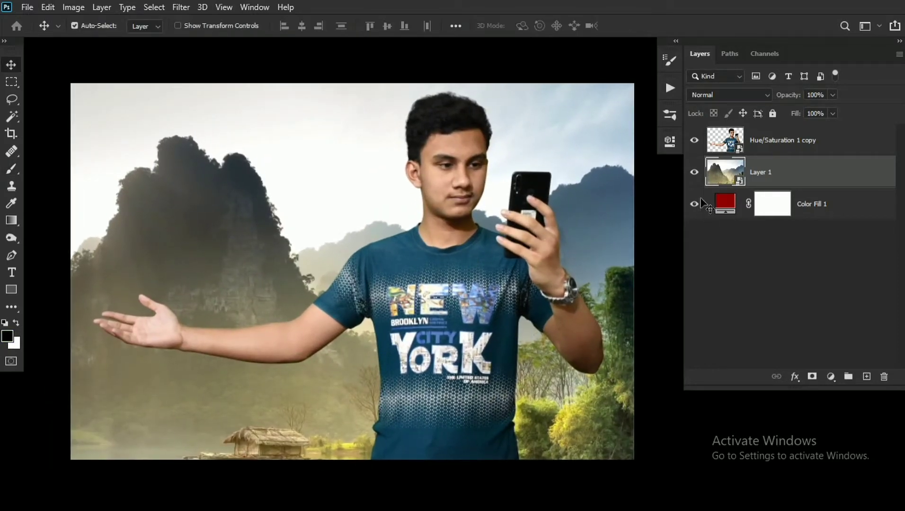
- Scale the man's cutout down to about 88% and reposition it so the shirt meets the canvas's lower edge
left_click(777, 150)
key("ctrl+t")
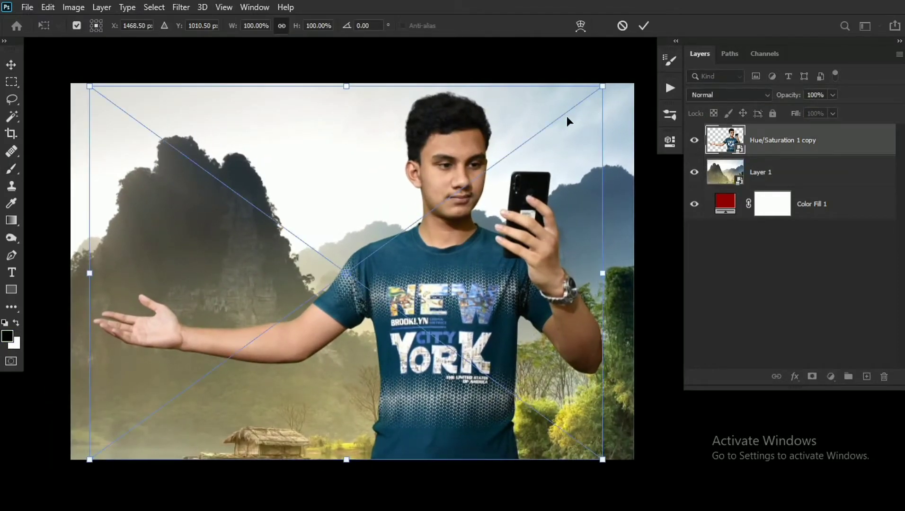
left_click_drag(88, 89, 120, 112)
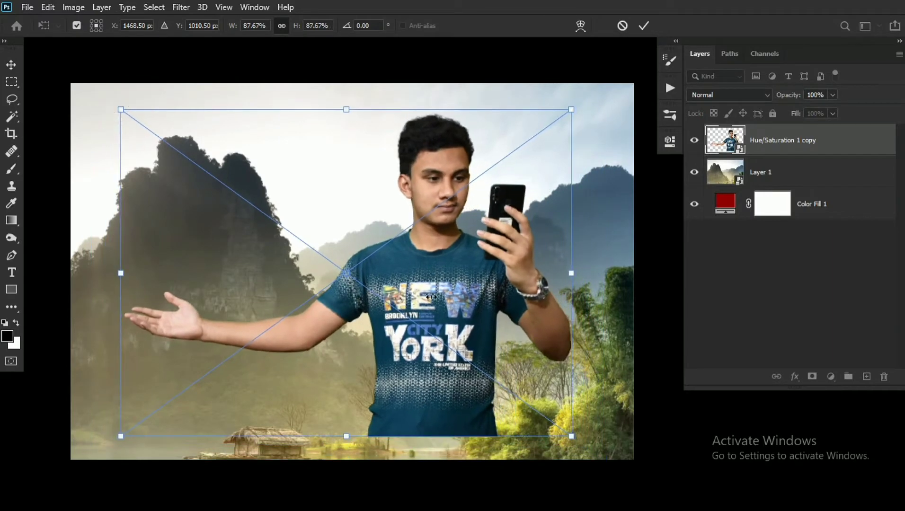
left_click_drag(451, 287, 431, 305)
key("Return")
- Start a Field Blur on the landscape layer with pins on the dark mountain, the foliage (7 px), and the sky beside the phone
key("ctrl")
left_click(762, 172)
left_click(181, 7)
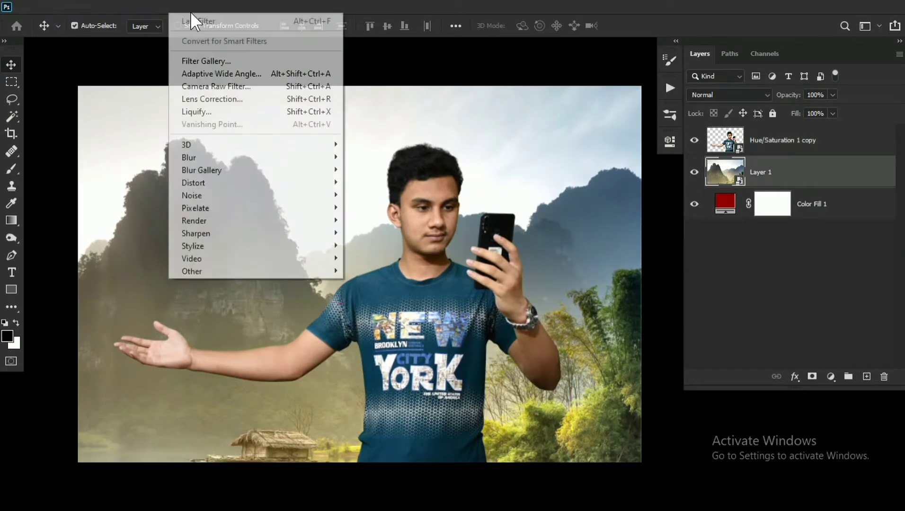
mouse_move(204, 170)
left_click(398, 170)
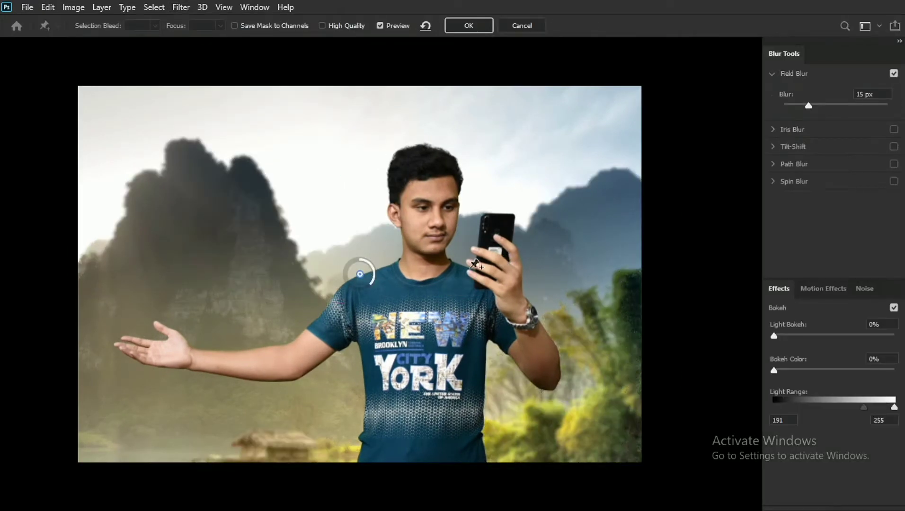
left_click_drag(351, 270, 219, 204)
left_click(573, 403)
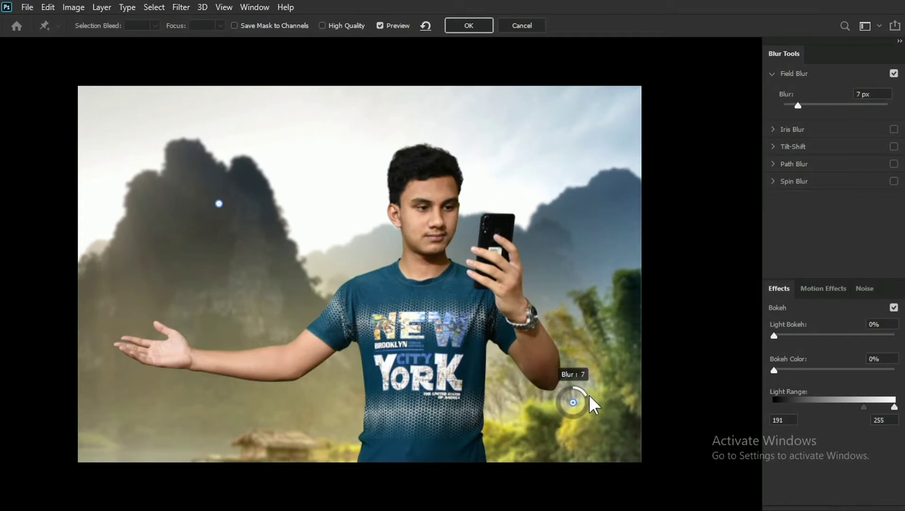
left_click(549, 192)
- Lower the mountain blur pin, shift the foliage pin outward and down, and add a 6 px pin on the hut
left_click(219, 203)
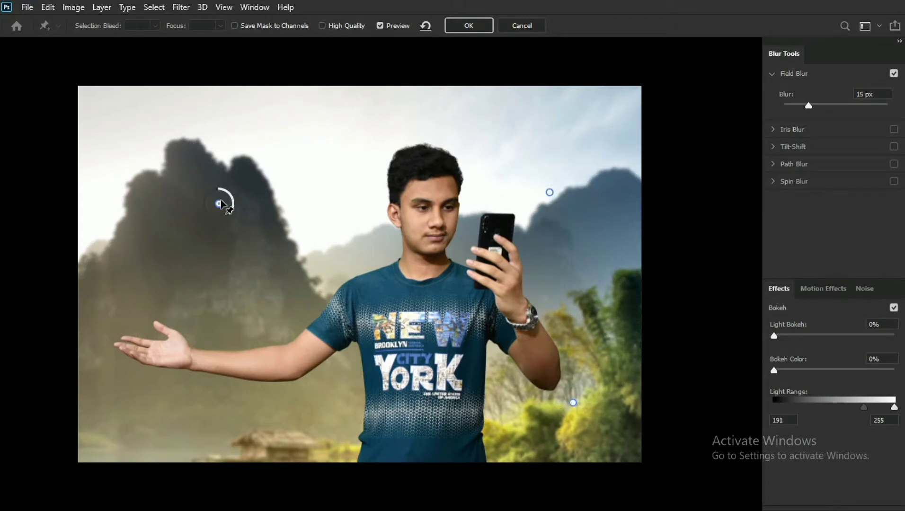
left_click_drag(219, 204, 205, 269)
left_click(573, 403)
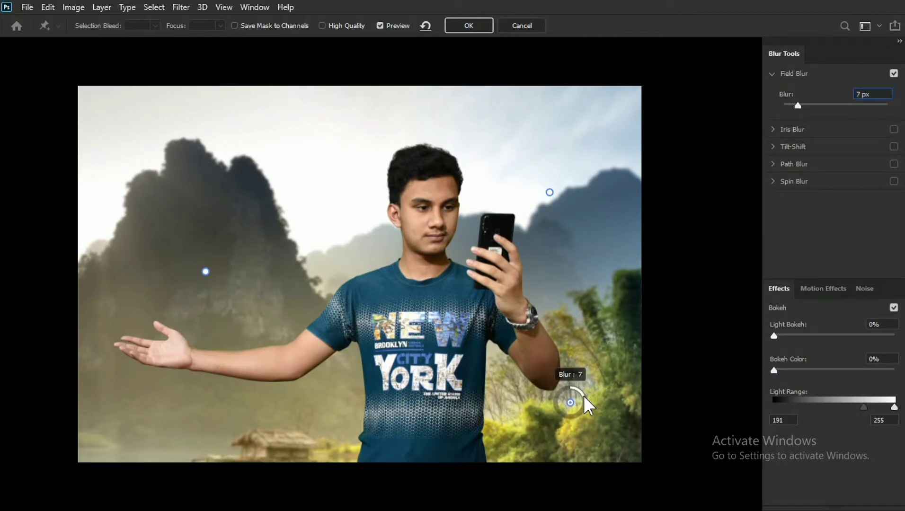
left_click_drag(571, 403, 600, 424)
left_click(283, 451)
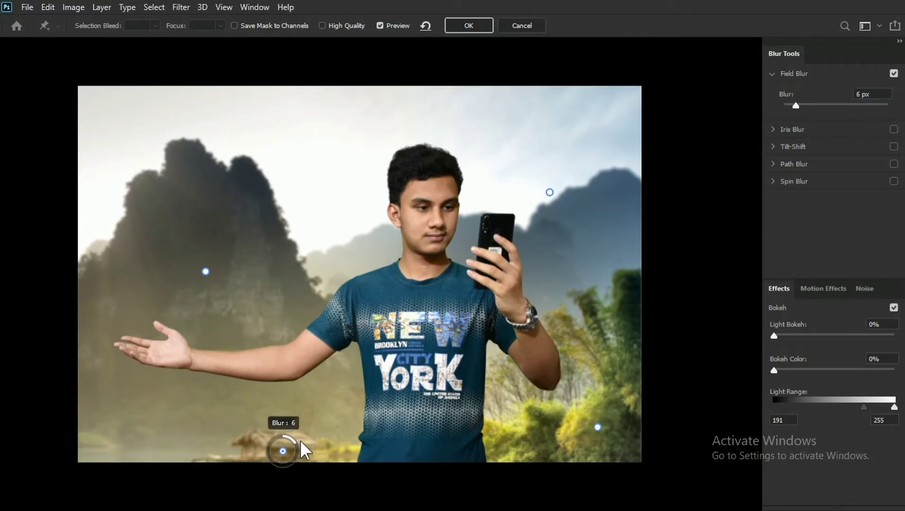
- Set the mountain pin to 15 px, the sky pin to 20 px and the foliage pin to 10 px, and apply the Field Blur
left_click(598, 428)
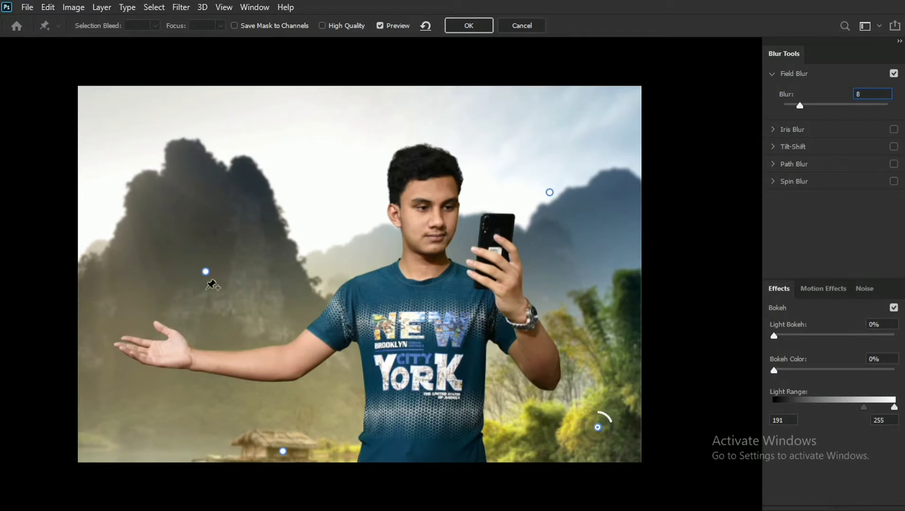
left_click(206, 272)
type("15")
left_click_drag(880, 95, 848, 102)
left_click(550, 192)
type("20")
left_click(598, 427)
type("10")
left_click(283, 452)
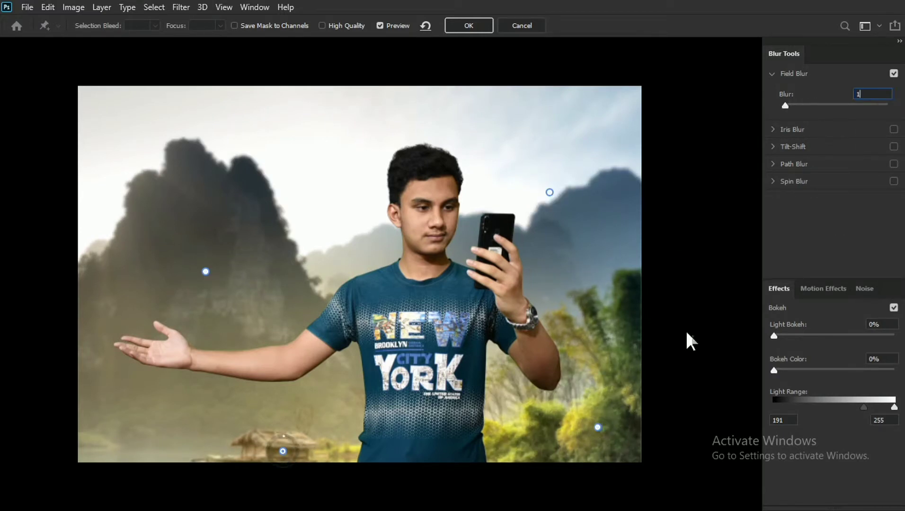
left_click_drag(598, 428, 610, 464)
left_click(469, 25)
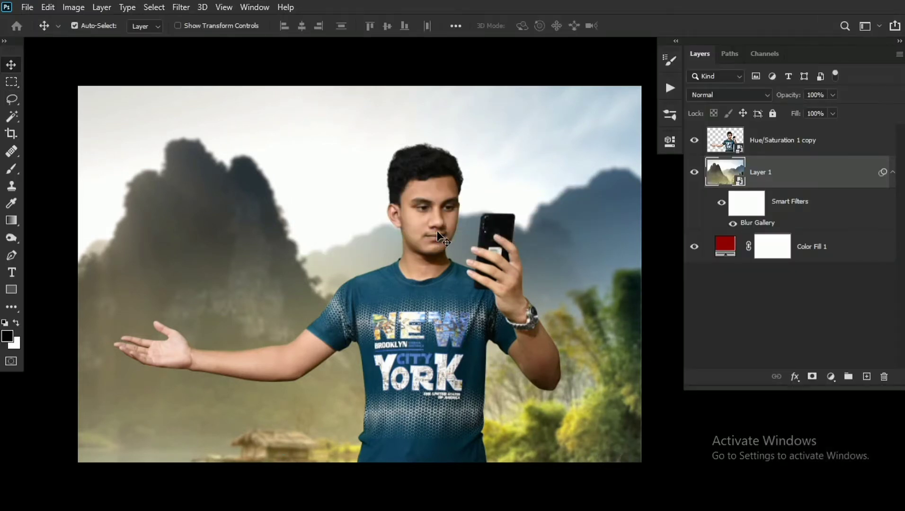
- Add a Curves adjustment clipped to the man's cutout, lowering the white point's output to 66
left_click_drag(437, 231, 437, 229)
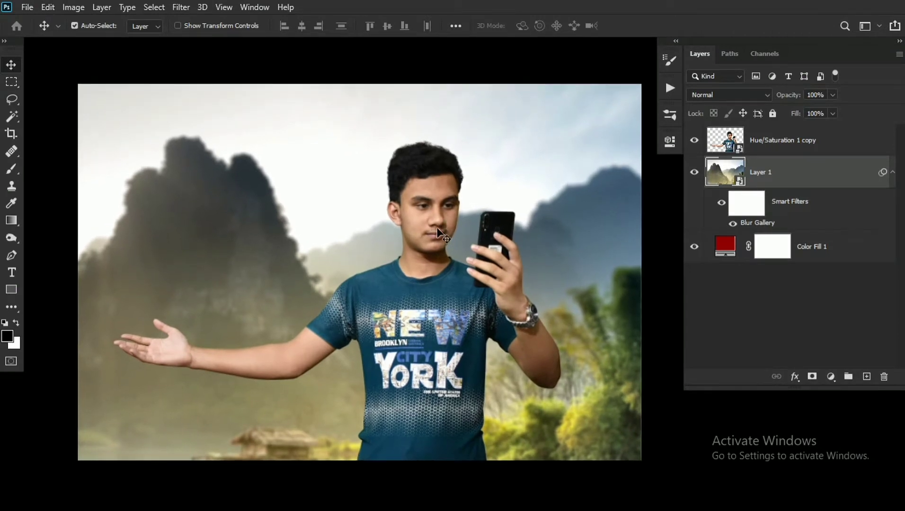
left_click(770, 149)
left_click(831, 377)
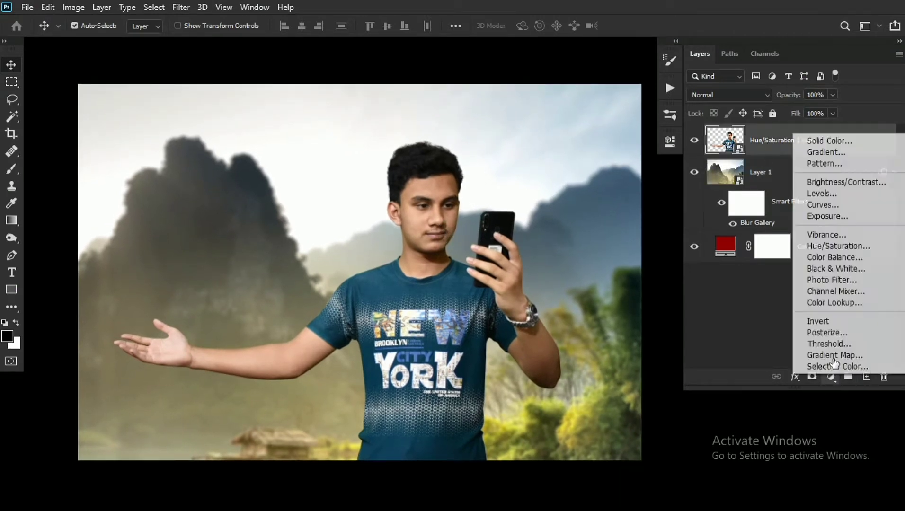
left_click(811, 205)
left_click_drag(633, 277, 633, 324)
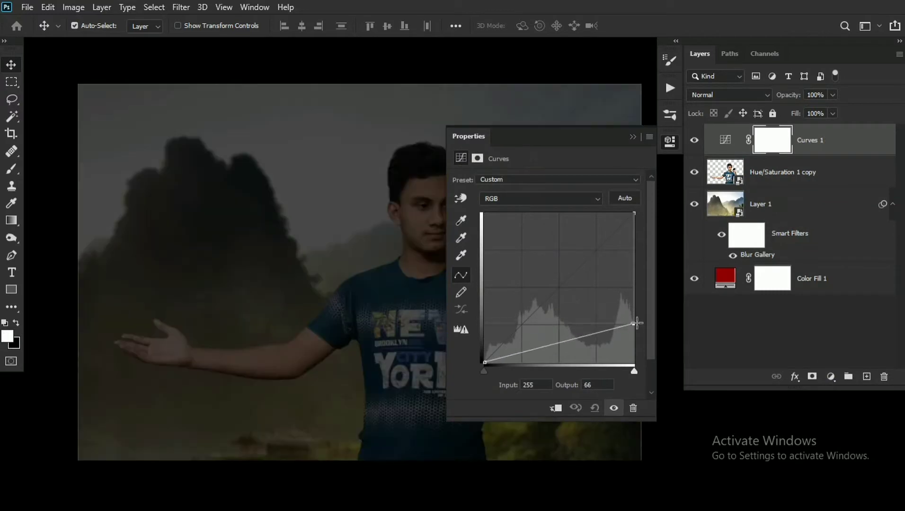
left_click(556, 408)
left_click(634, 137)
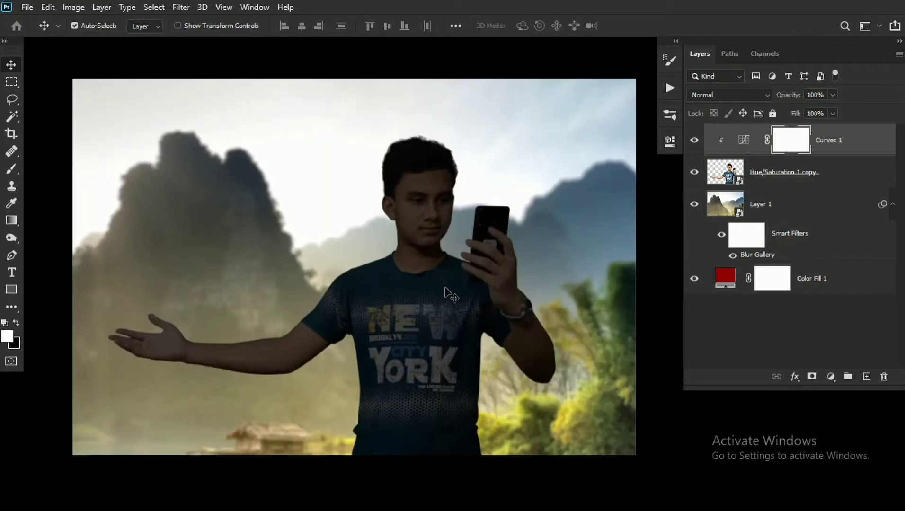
- Invert the Curves 1 mask to black and paint soft white shading over the T-shirt at 10% brush flow
key("ctrl+i")
key("b")
scroll(439, 306, "up", 2)
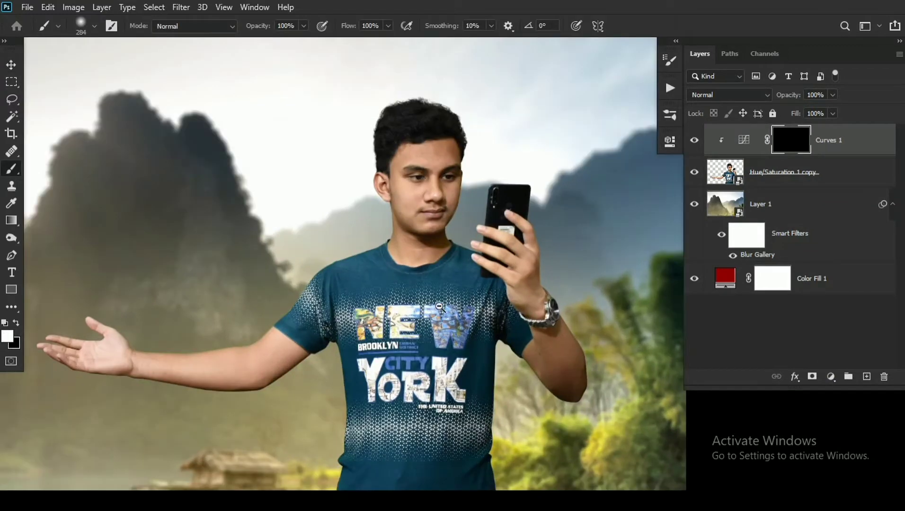
type("1")
left_click_drag(408, 331, 443, 237)
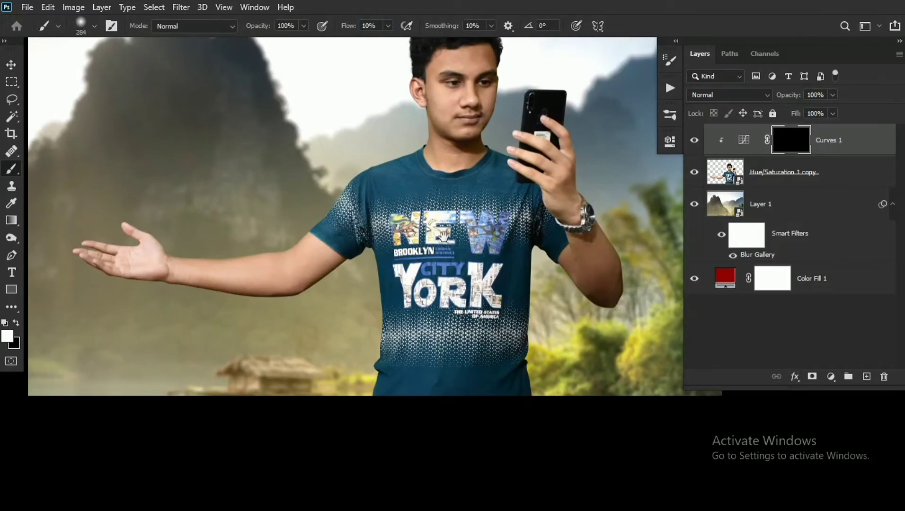
left_click_drag(404, 265, 390, 438)
left_click_drag(413, 266, 451, 431)
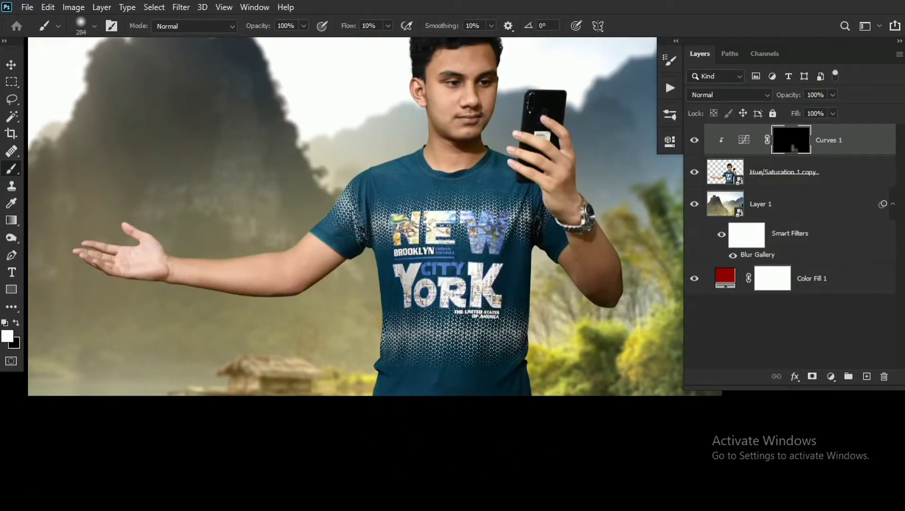
left_click_drag(476, 324, 436, 328)
- Set Curves 1 to Luminosity blending and paint shading around the raised arm's elbow and sleeve
left_click(729, 94)
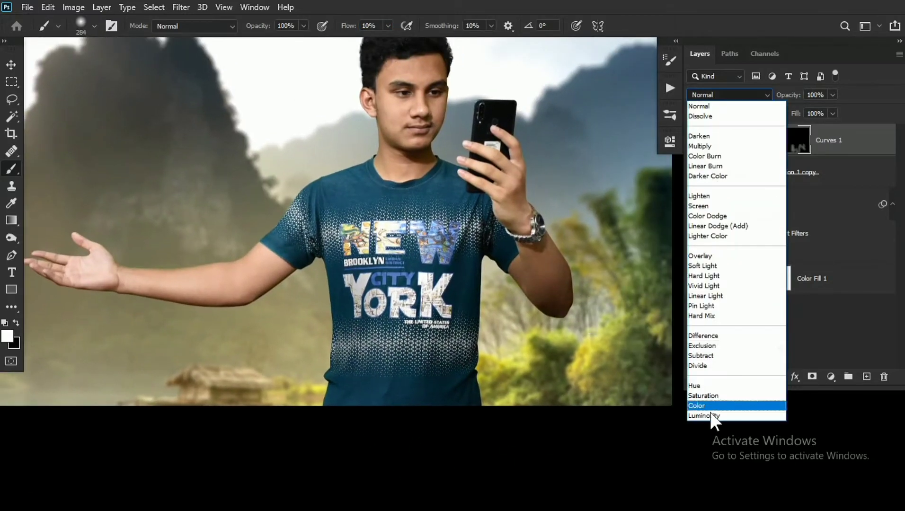
left_click(710, 411)
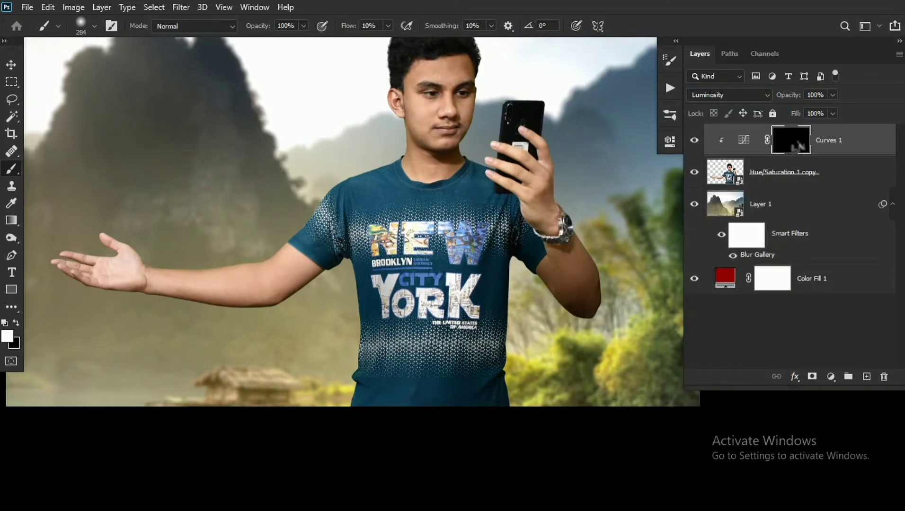
left_click_drag(585, 330, 563, 329)
left_click_drag(533, 303, 547, 305)
left_click_drag(371, 328, 323, 304)
left_click_drag(322, 304, 366, 305)
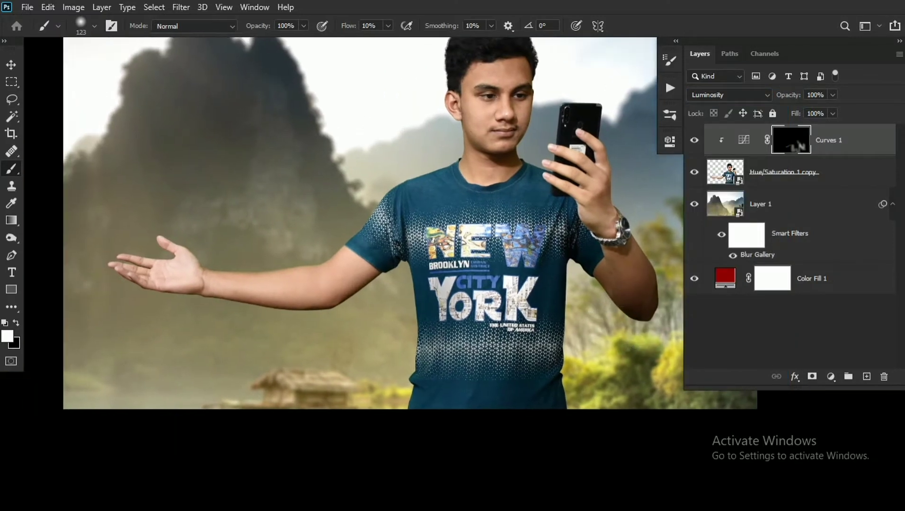
- Shade the outstretched hand, forearm and near side of the T-shirt on the Curves 1 mask, adjusting the brush size
mouse_move(160, 283)
left_mouse_down()
mouse_move(209, 285)
mouse_move(210, 276)
left_mouse_up()
scroll(180, 277, "up", 3)
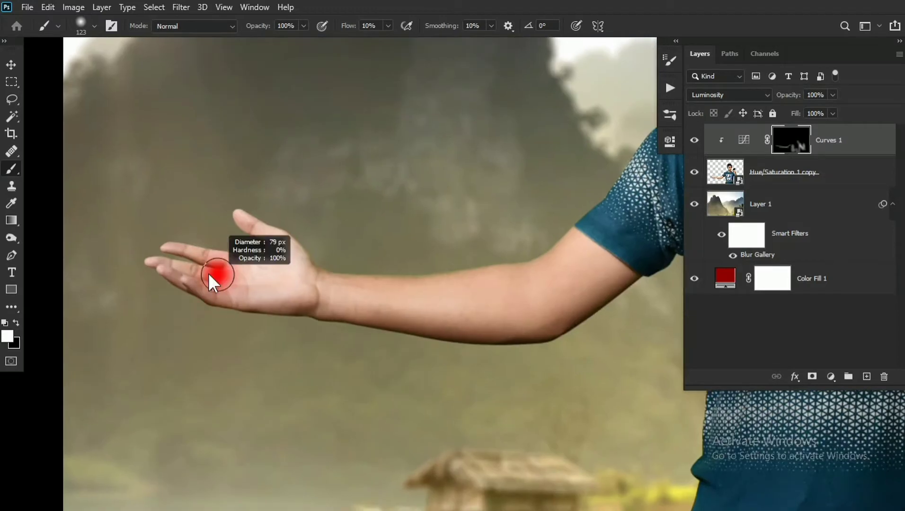
left_click_drag(294, 276, 221, 273)
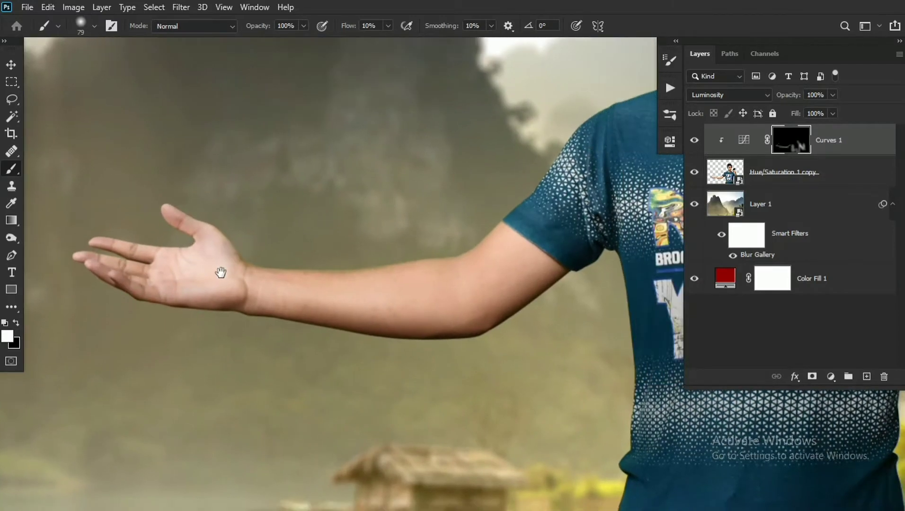
left_click_drag(467, 317, 202, 346)
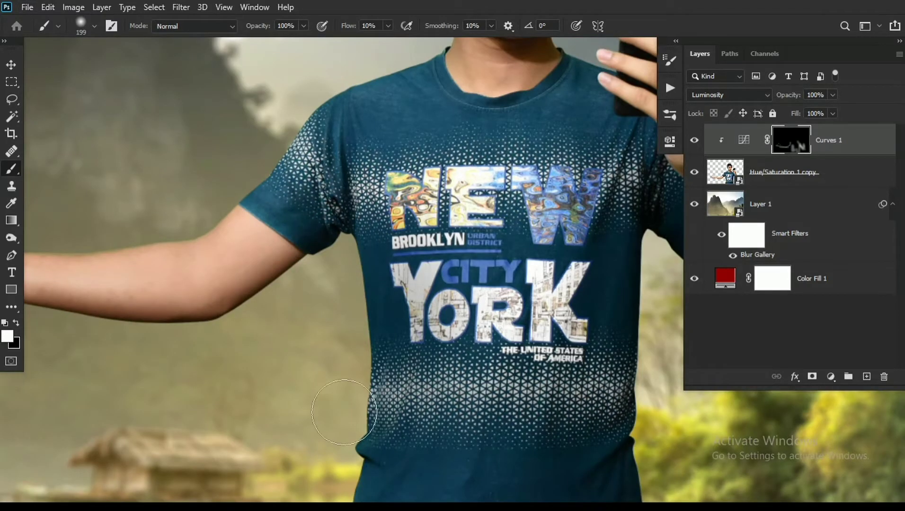
mouse_move(388, 345)
left_mouse_down()
mouse_move(321, 174)
mouse_move(229, 221)
mouse_move(80, 260)
left_mouse_up()
- Paint white on the Curves 1 mask to deepen the shading along the raised forearm and elbow
key("x")
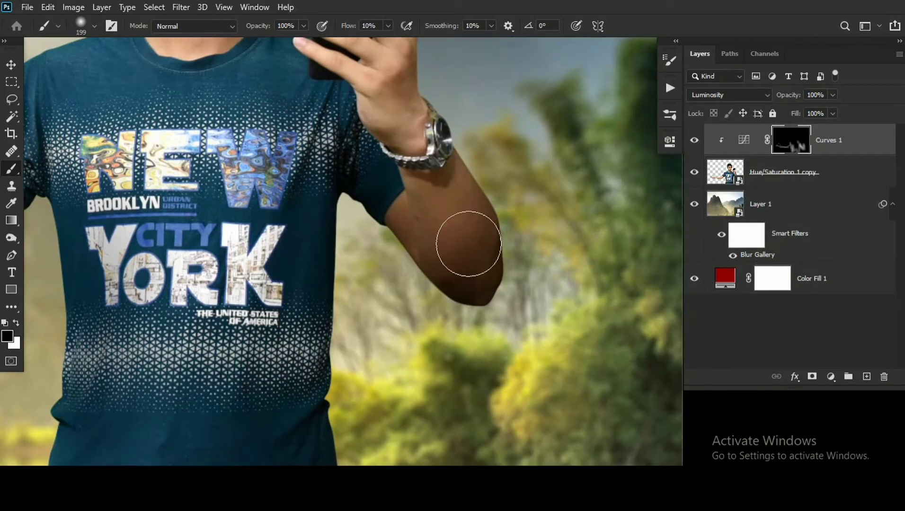
key("x")
mouse_move(410, 221)
left_mouse_down()
mouse_move(423, 264)
mouse_move(368, 283)
left_mouse_up()
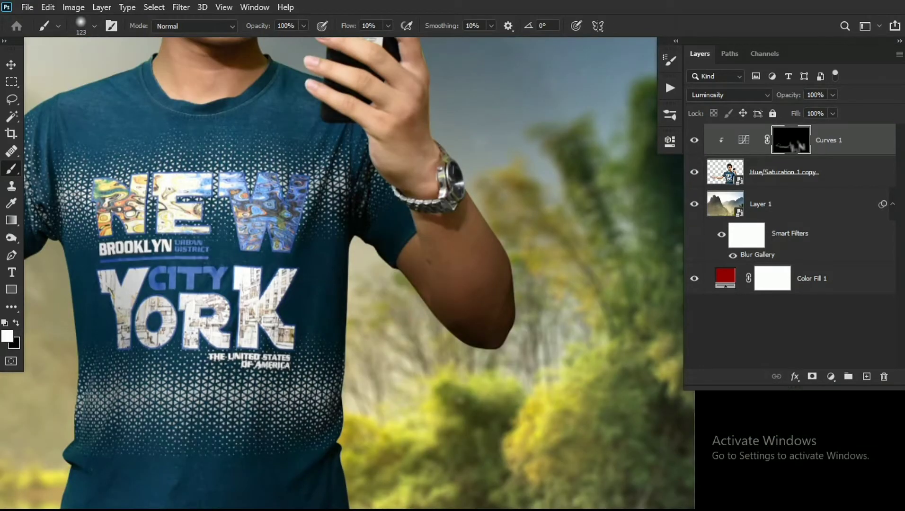
left_click_drag(506, 252, 525, 316)
left_click_drag(431, 212, 520, 293)
mouse_move(541, 177)
left_mouse_down()
mouse_move(418, 176)
mouse_move(447, 209)
mouse_move(457, 280)
left_mouse_up()
left_click_drag(529, 416, 420, 275)
left_click_drag(419, 275, 449, 334)
- Shade the fingers, back of the hand and wrist holding the phone with a small brush of about 51 px
left_click_drag(374, 203, 427, 264)
left_click_drag(427, 264, 437, 264)
left_click_drag(414, 179, 451, 289)
mouse_move(360, 202)
left_mouse_down()
mouse_move(414, 242)
mouse_move(365, 219)
left_mouse_up()
left_click_drag(345, 158, 438, 207)
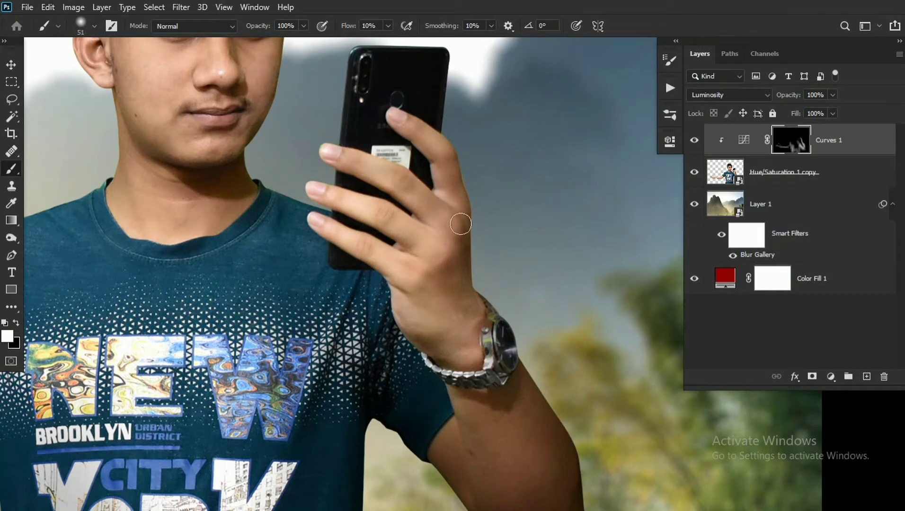
mouse_move(327, 194)
left_mouse_down()
mouse_move(434, 233)
mouse_move(463, 274)
left_mouse_up()
left_click_drag(318, 221, 390, 267)
mouse_move(391, 268)
left_mouse_down()
mouse_move(450, 303)
mouse_move(410, 256)
mouse_move(467, 258)
left_mouse_up()
left_click_drag(406, 267, 411, 305)
mouse_move(433, 357)
left_mouse_down()
mouse_move(423, 296)
mouse_move(437, 324)
left_mouse_up()
- Blend broad, soft shading over the man's upper body on the Curves 1 mask with a larger brush
mouse_move(322, 293)
left_mouse_down()
mouse_move(406, 307)
mouse_move(401, 320)
mouse_move(362, 310)
left_mouse_up()
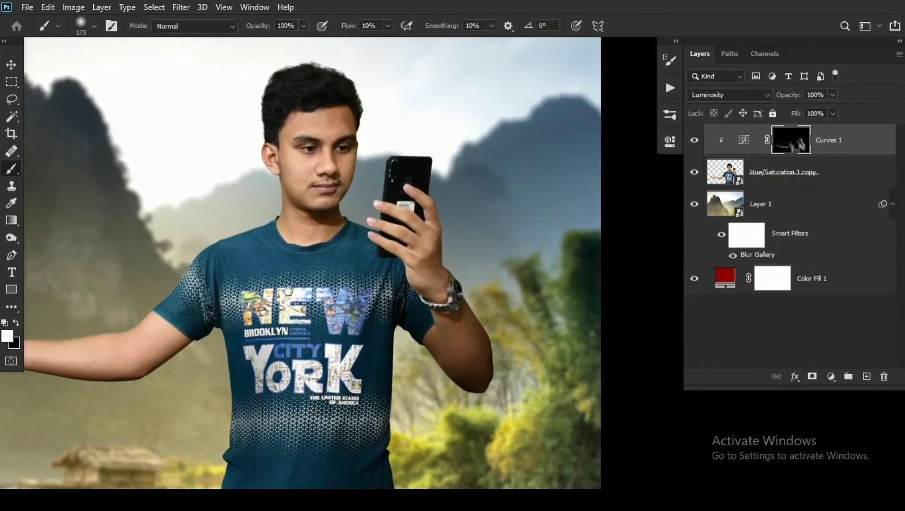
left_click_drag(286, 297, 446, 275)
mouse_move(446, 275)
left_mouse_down()
mouse_move(388, 262)
mouse_move(419, 269)
left_mouse_up()
mouse_move(351, 331)
left_mouse_down()
mouse_move(365, 331)
mouse_move(184, 329)
left_mouse_up()
left_click_drag(380, 315, 372, 317)
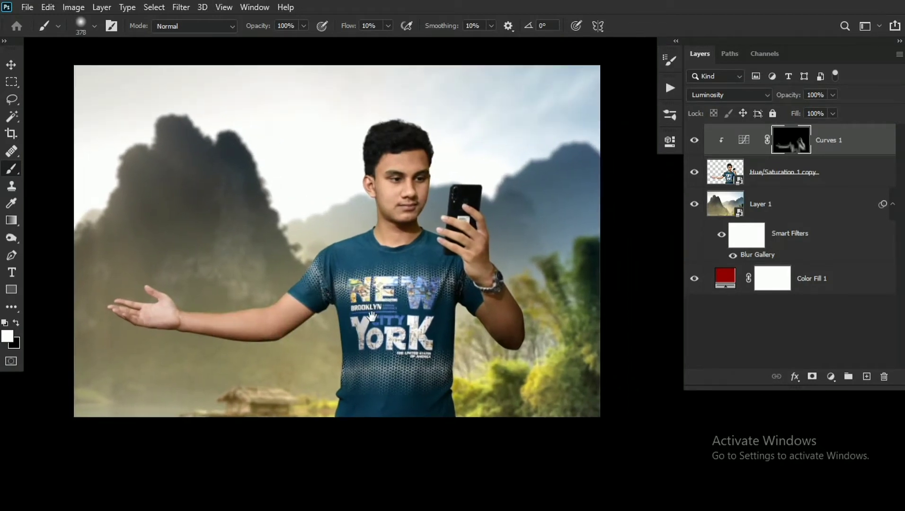
- Add a Hue/Saturation adjustment targeting the skin's Reds, with Hue -6, Saturation +2 and Lightness +11
left_click(831, 376)
left_click(804, 242)
left_click(461, 198)
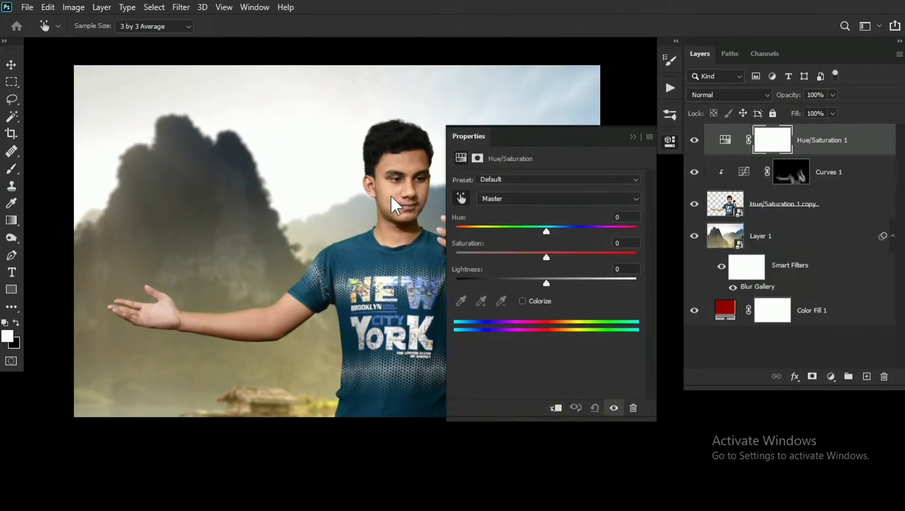
left_click(391, 195)
left_click_drag(543, 231, 557, 284)
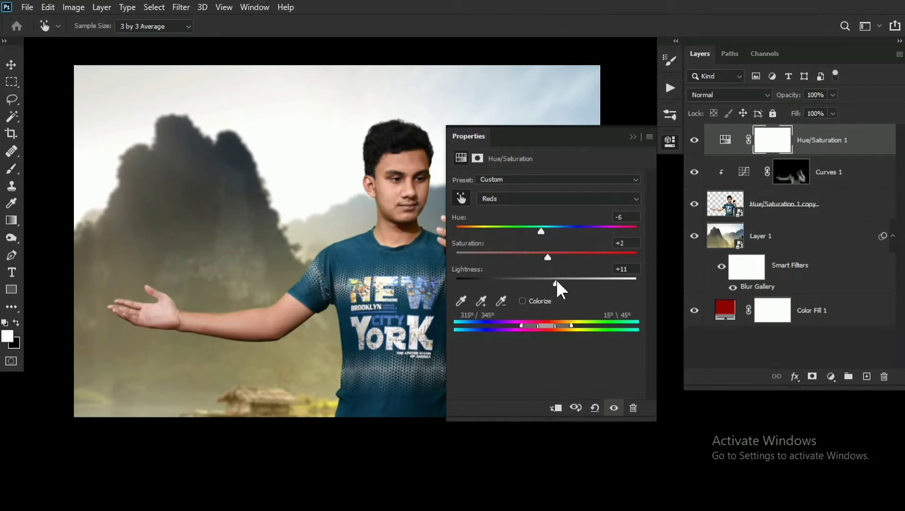
left_click(670, 141)
- Add a second Curves adjustment on top and clip both it and Hue/Saturation 1 to the man's cutout
left_click(830, 377)
left_click(804, 208)
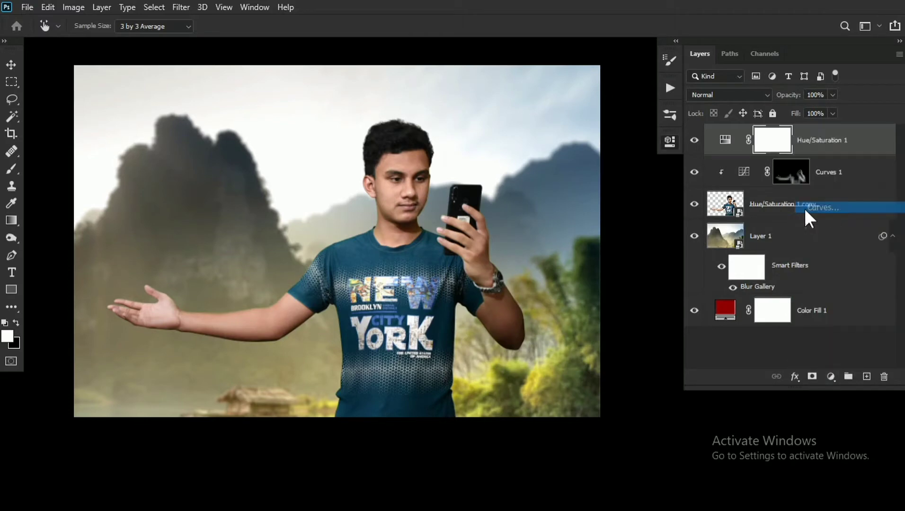
left_click(633, 137)
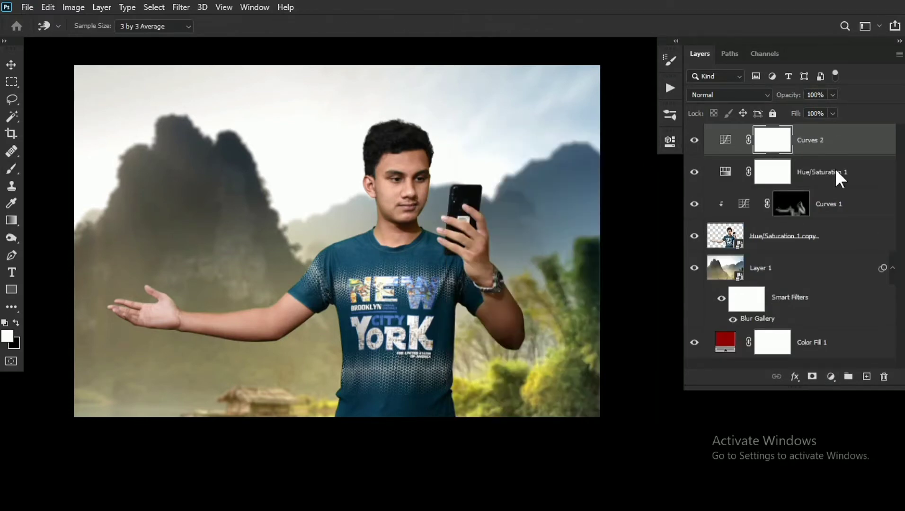
right_click(835, 172)
left_click(700, 253)
right_click(809, 140)
left_click(711, 254)
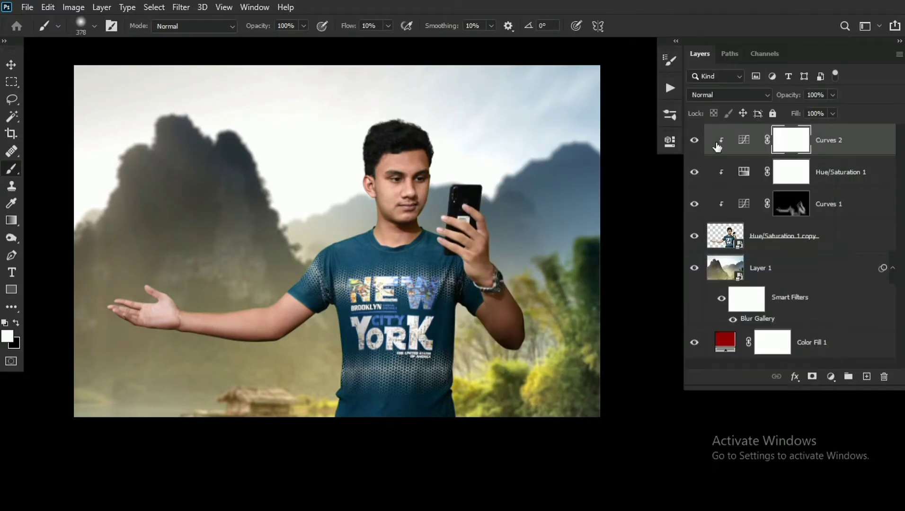
- Raise the curve slightly in the Curves 2 adjustment and set its blend mode to Luminosity
double_click(745, 143)
left_click(461, 199)
left_click_drag(397, 191, 396, 186)
left_click(637, 135)
left_click(729, 95)
left_click(703, 416)
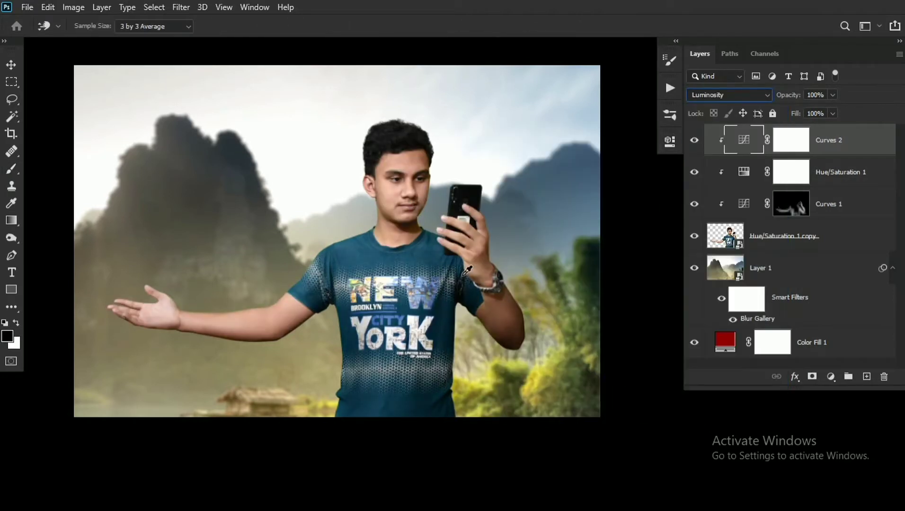
- Invert the Curves 2 layer mask to black
left_click(790, 139)
key("x")
key("ctrl+i")
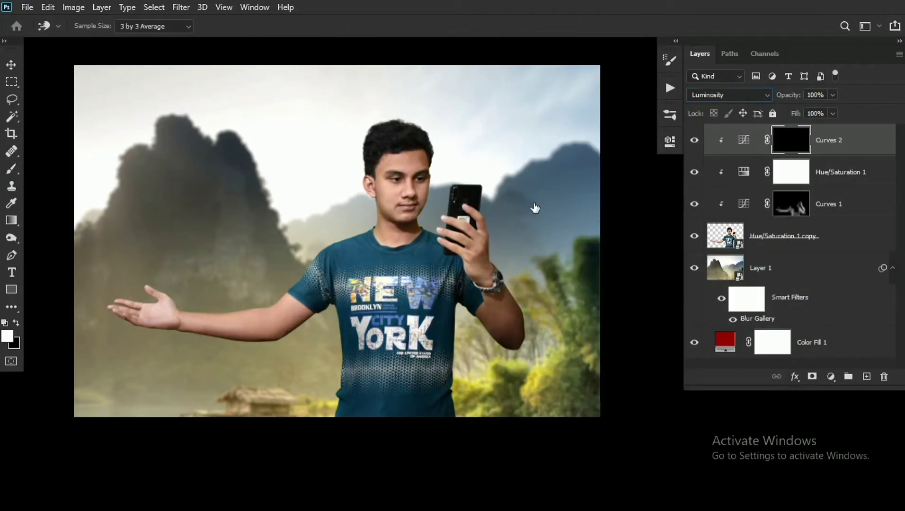
- Paint the Curves 2 effect onto the face, outstretched arm and phone arm with a 315 px white brush at 100% flow
key("b")
left_click(406, 191, "ctrl")
left_click(349, 26)
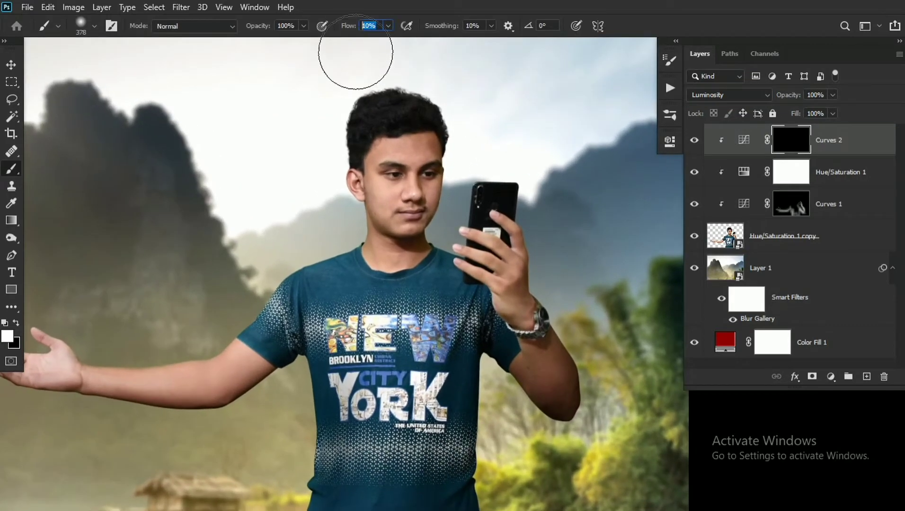
type("100")
key("Return")
left_click_drag(411, 189, 407, 188)
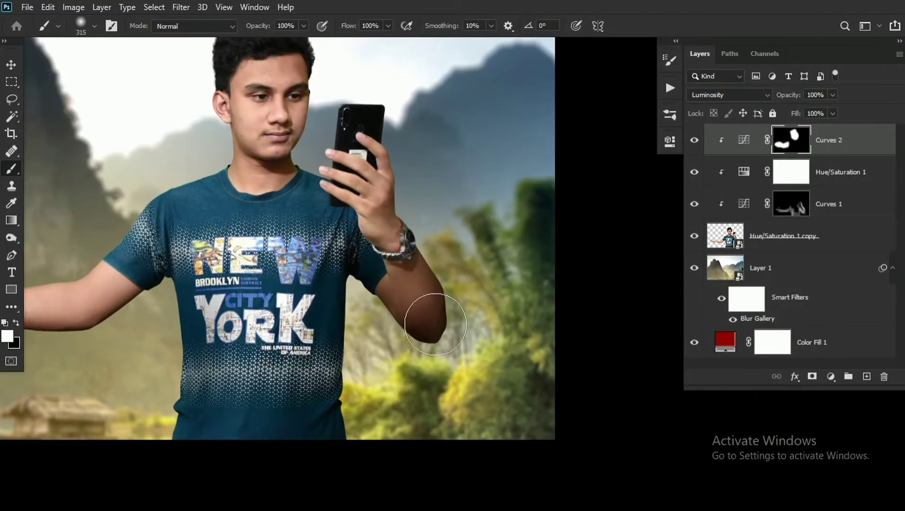
mouse_move(436, 325)
left_mouse_down()
mouse_move(401, 278)
mouse_move(413, 306)
mouse_move(418, 275)
mouse_move(384, 118)
left_mouse_up()
left_click_drag(353, 268, 378, 257)
left_click_drag(373, 202, 391, 239)
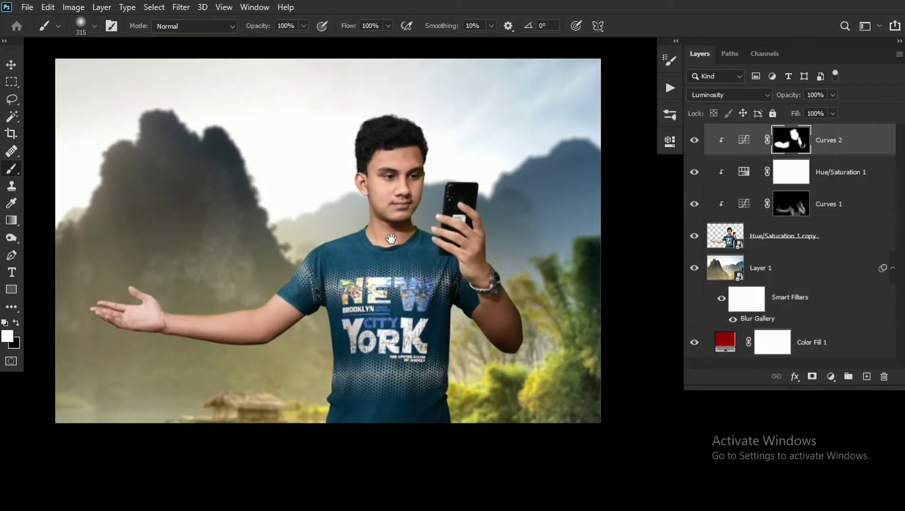
- Group the man's cutout and its adjustment layers in a group named Me and expand it
left_click(774, 239, "shift")
key("ctrl+g")
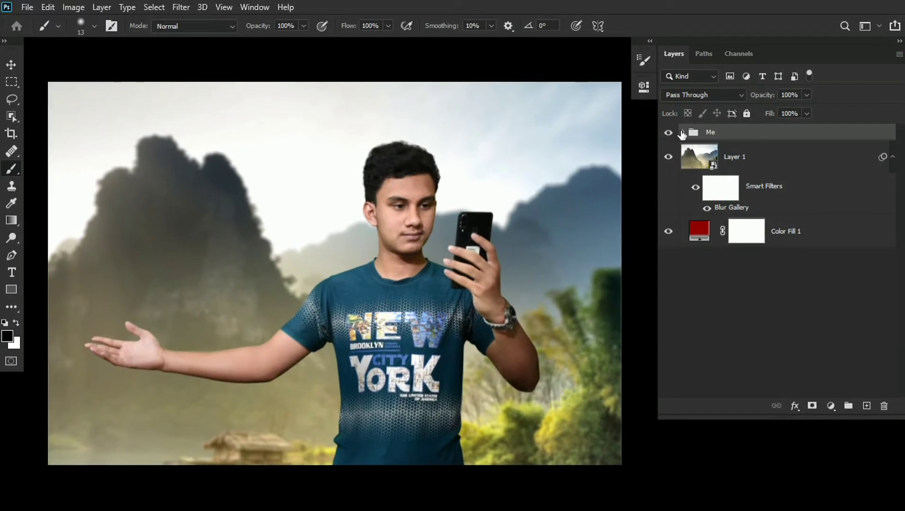
left_click(682, 133)
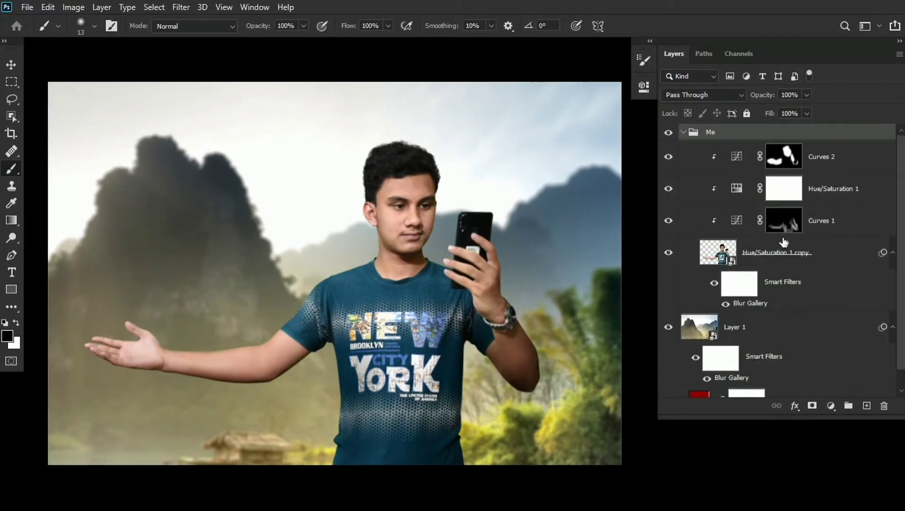
- Add a clipped, brightening Curves adjustment above Curves 2 and lower its Blue channel highlight output to 241
left_click(820, 160)
left_click(831, 407)
left_click(820, 235)
left_click_drag(533, 203, 610, 169)
left_click(529, 353)
left_click(499, 145)
left_click(502, 185)
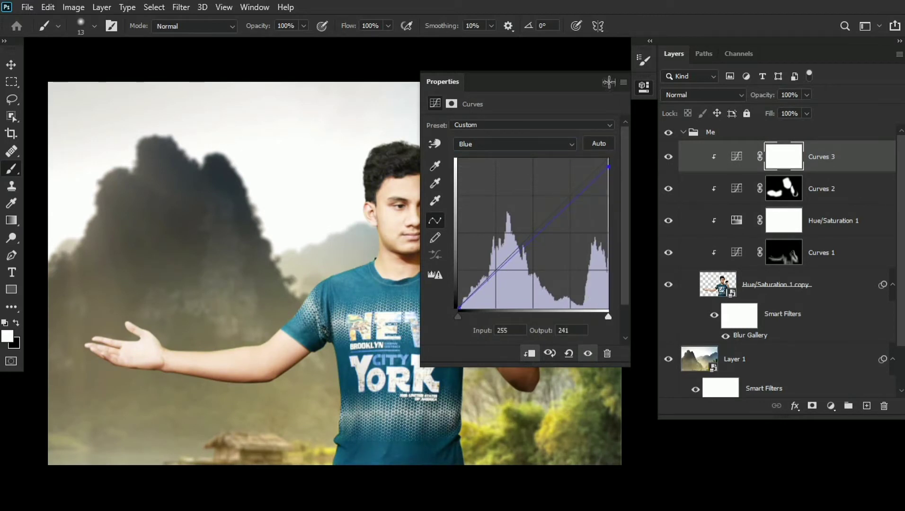
left_click(609, 82)
- Invert the Curves 3 mask and paint highlights at 15% flow along the ear side of the face, the neck and the shoulder
key("ctrl+i")
left_click_drag(329, 235, 361, 213)
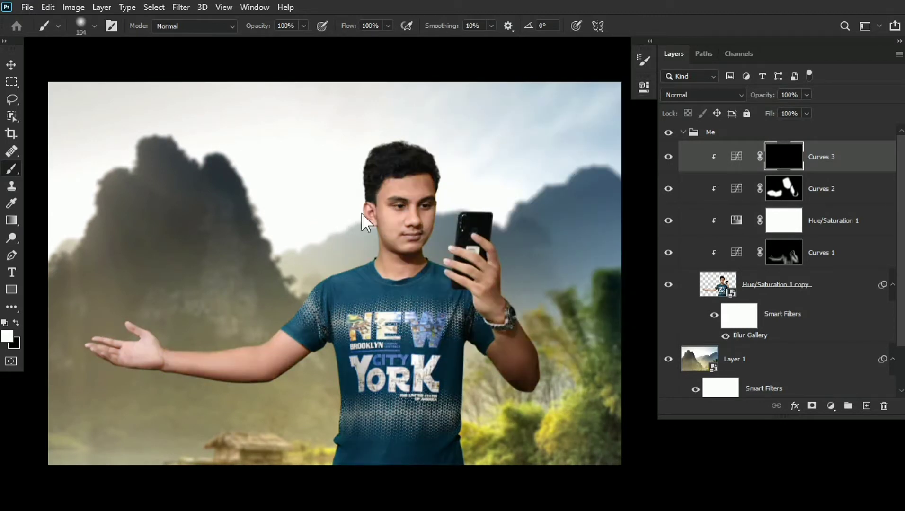
mouse_move(379, 149)
left_mouse_down()
mouse_move(363, 132)
mouse_move(358, 213)
left_mouse_up()
left_click_drag(349, 208, 342, 189)
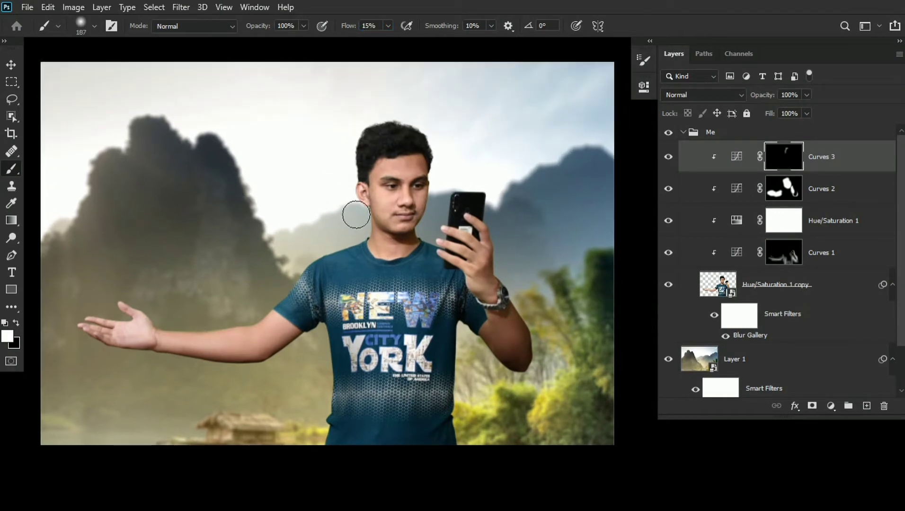
left_click_drag(289, 272, 334, 234)
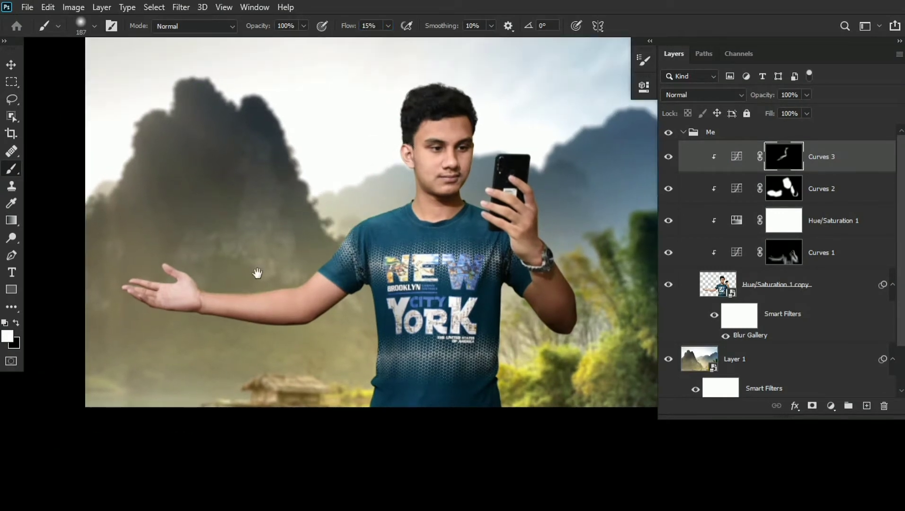
- Paint highlights on the Curves 3 mask along the upper edge of the outstretched arm and hand
left_click_drag(166, 269, 106, 253)
left_click_drag(150, 280, 198, 252)
left_click_drag(265, 261, 208, 258)
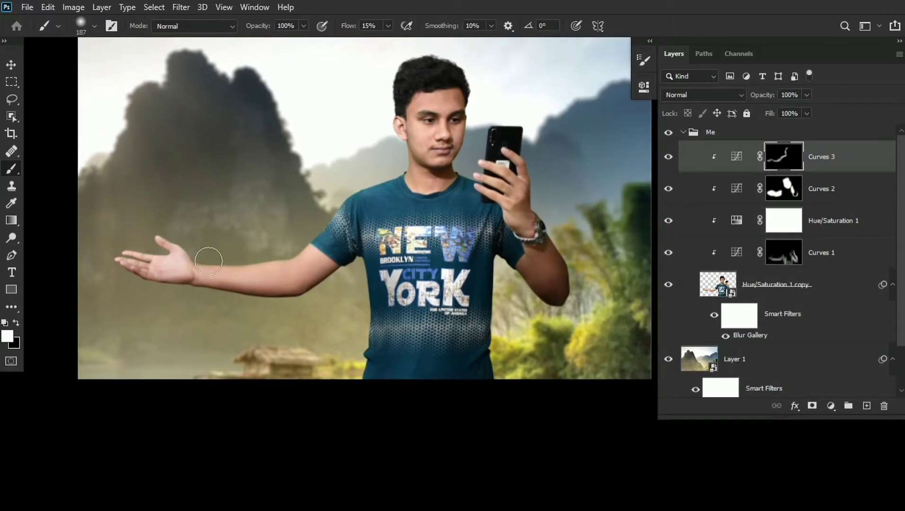
left_click_drag(338, 178, 357, 178)
left_click_drag(90, 216, 86, 221)
- Blend broad, soft highlights over the head, phone arm and shirt on the Curves 3 mask with a brush of about 400 px
left_click_drag(393, 47, 374, 91)
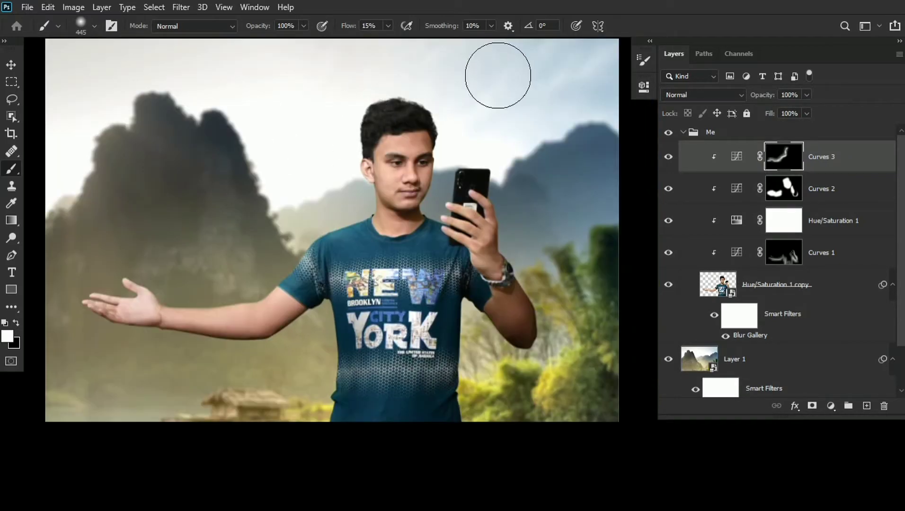
left_click_drag(481, 98, 415, 100)
left_click_drag(500, 305, 498, 319)
mouse_move(286, 357)
left_mouse_down()
mouse_move(323, 281)
mouse_move(268, 268)
left_mouse_up()
mouse_move(327, 249)
left_mouse_down()
mouse_move(341, 249)
mouse_move(333, 293)
left_mouse_up()
left_click_drag(336, 194, 333, 228)
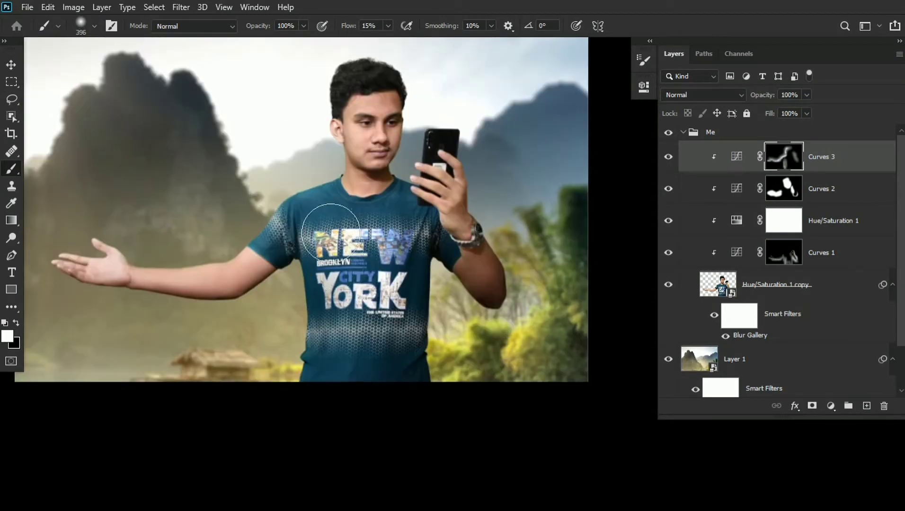
left_click_drag(359, 304, 376, 364)
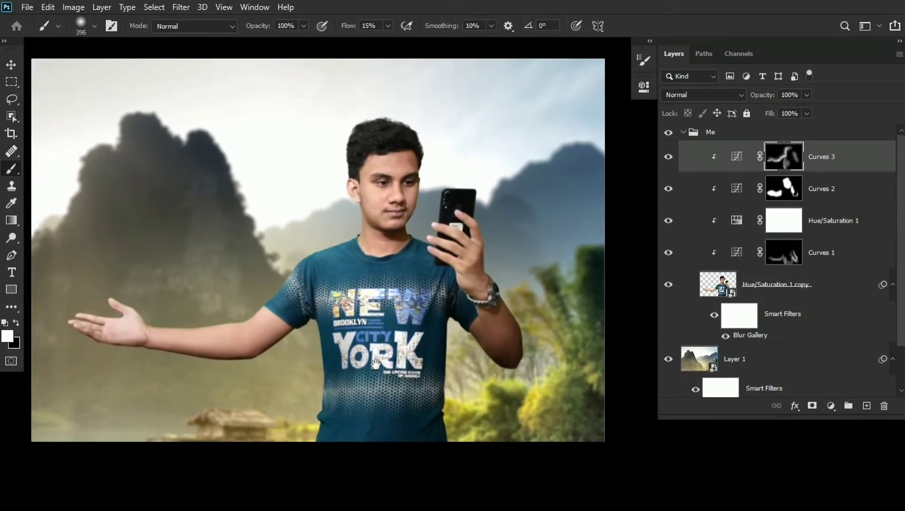
left_click_drag(407, 225, 416, 224)
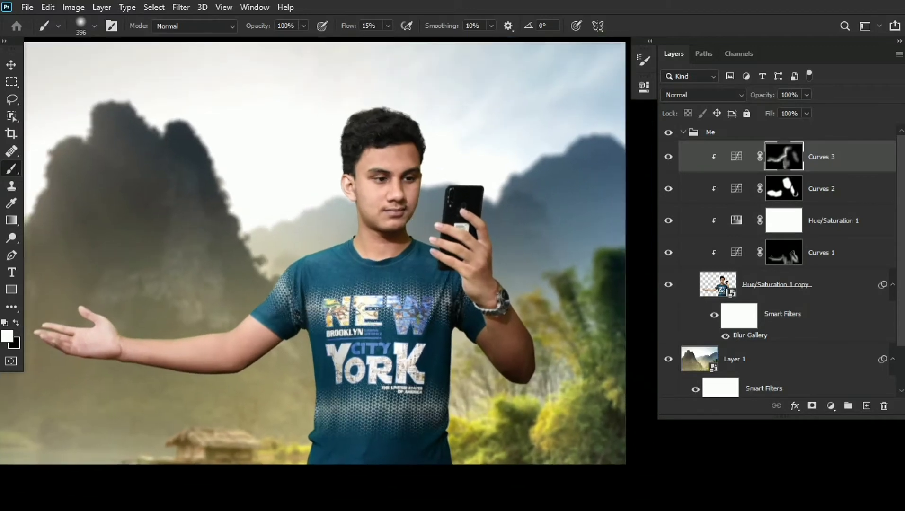
left_click(668, 189)
left_click(668, 252)
left_click(668, 251)
left_click_drag(488, 204, 513, 202)
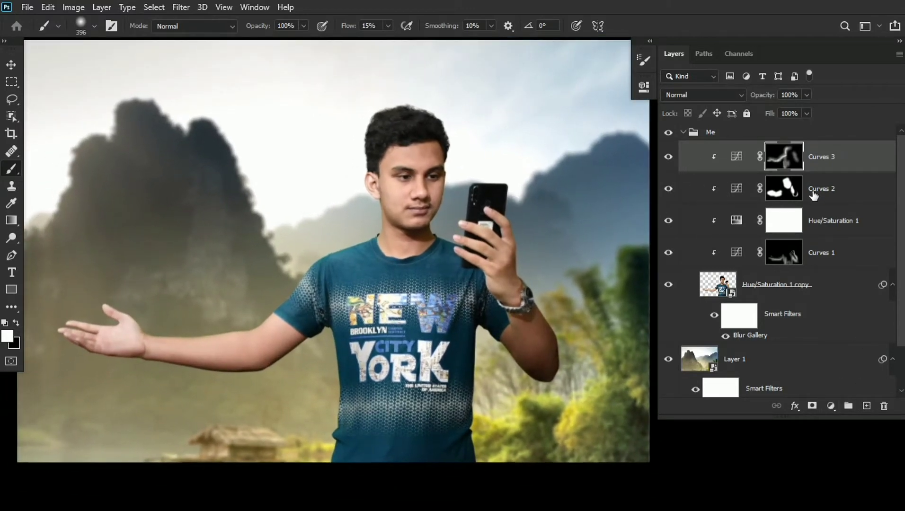
- Shift the hue of the Yellows slightly lower in Hue/Saturation 1 and compare the image with and without that adjustment
left_click(736, 221)
double_click(737, 221)
left_click(531, 144)
left_click(522, 177)
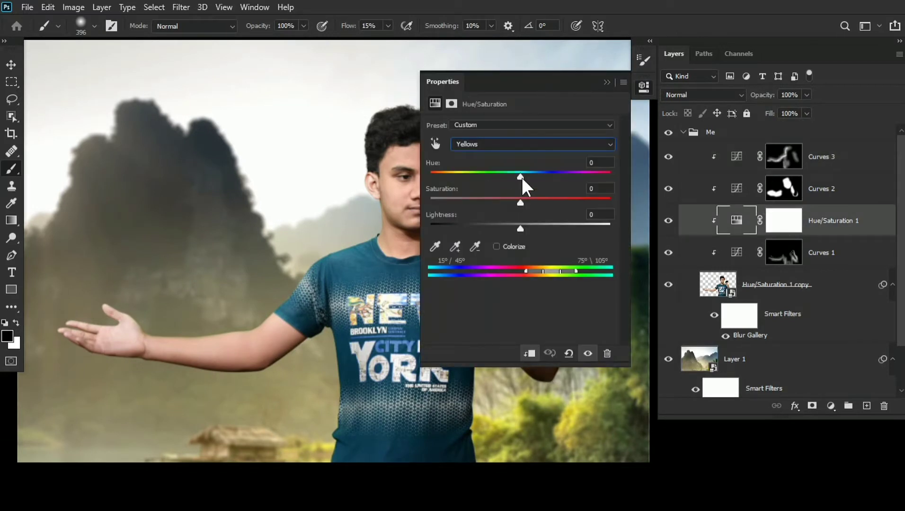
left_click_drag(522, 175, 518, 177)
left_click(671, 221)
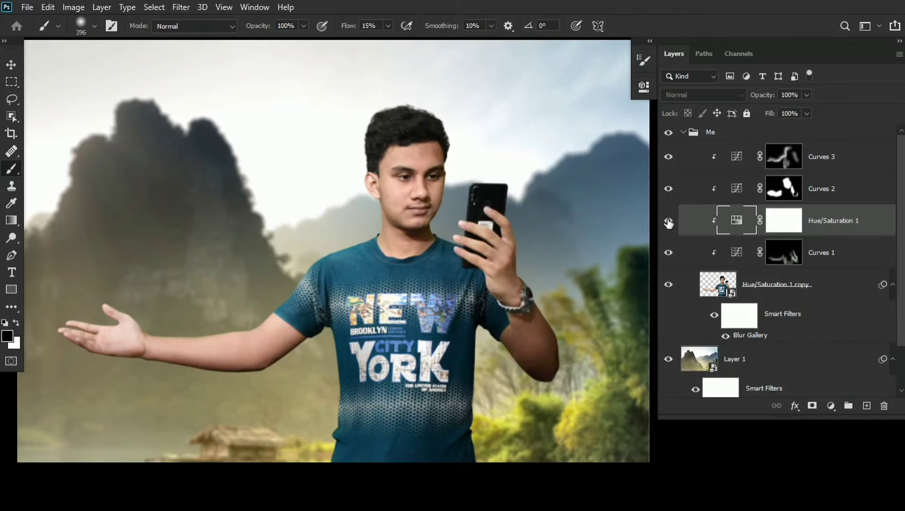
- Add a new empty layer directly above the man's cutout and clip it to the cutout
left_click_drag(548, 197, 548, 206)
left_click(532, 200, "ctrl")
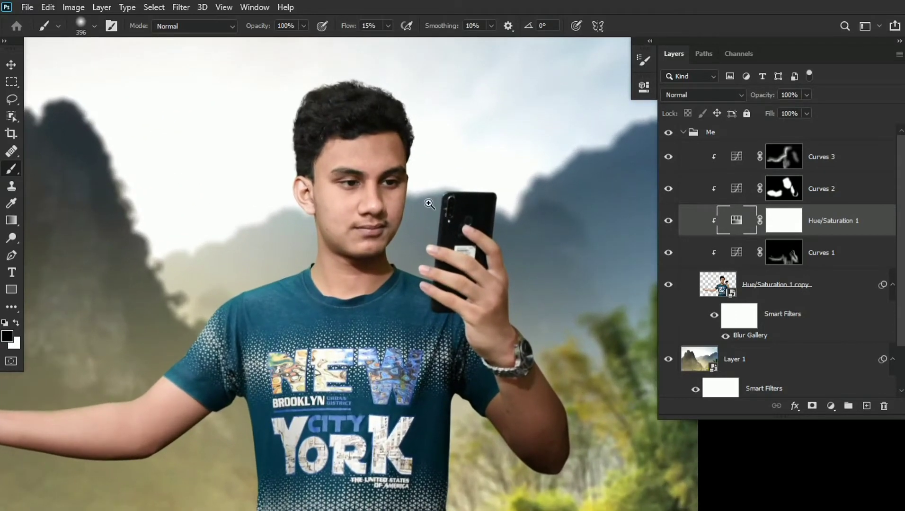
left_click_drag(430, 204, 481, 172)
left_click(791, 288)
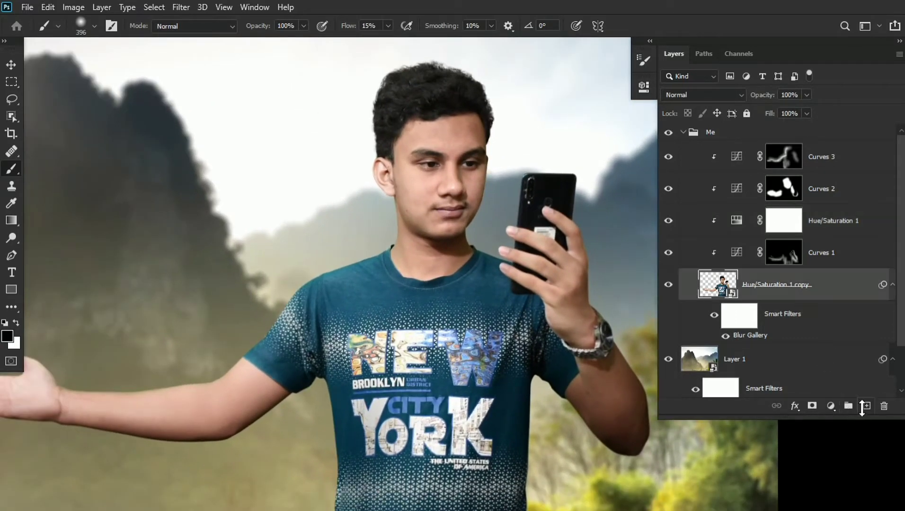
left_click(867, 406)
left_click(491, 151, "ctrl")
left_click_drag(491, 151, 380, 136)
- Sample the man's skin tone and smooth the face and chin on Layer 2 with a 39 px brush at 2% flow
left_click_drag(375, 28, 310, 119)
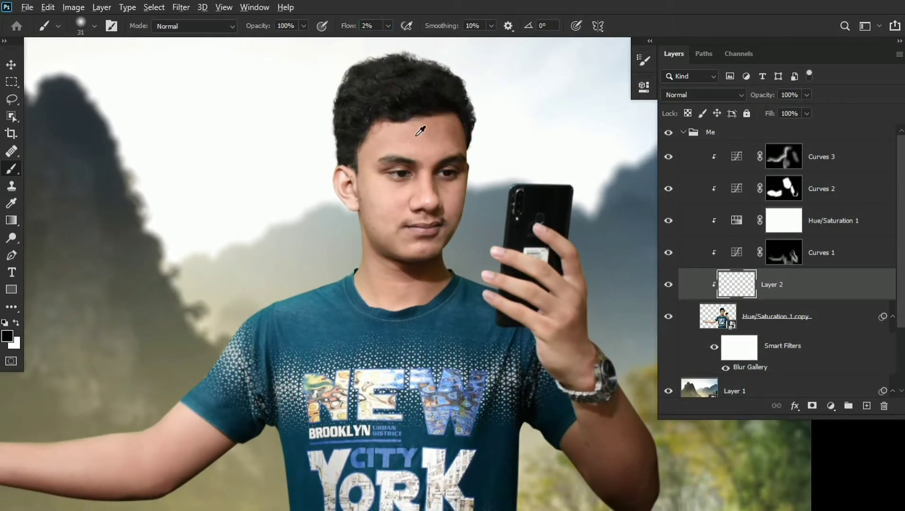
left_click(11, 204)
left_click(142, 27)
left_click(142, 39)
left_click(12, 168)
left_click_drag(433, 155, 385, 91)
left_click_drag(366, 156, 374, 127)
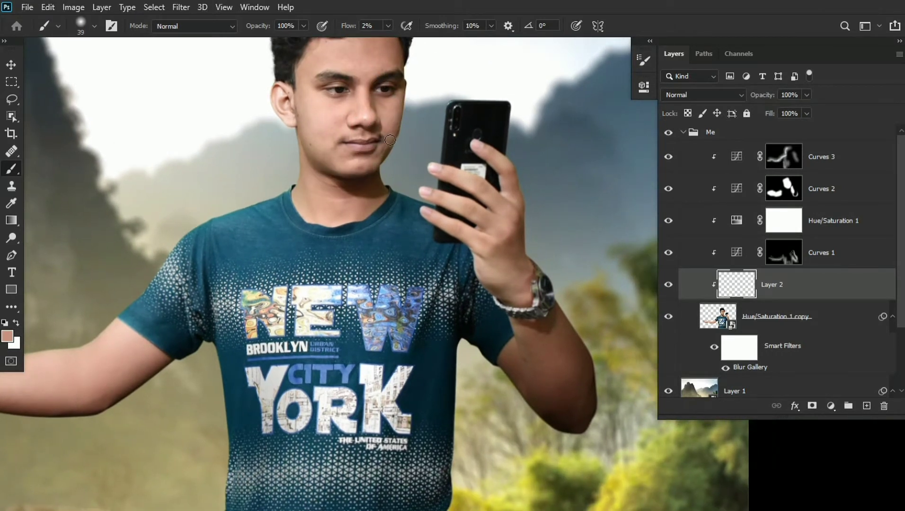
left_click_drag(358, 169, 368, 150)
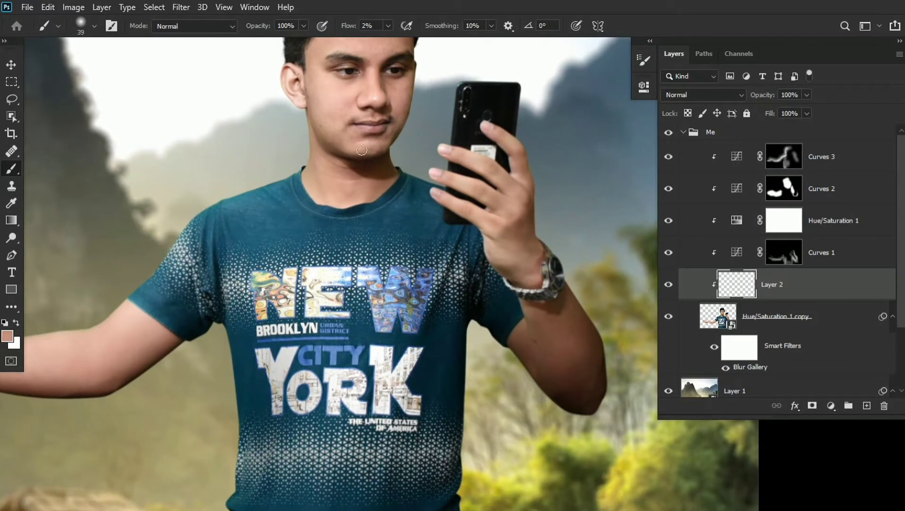
key("ctrl+minus")
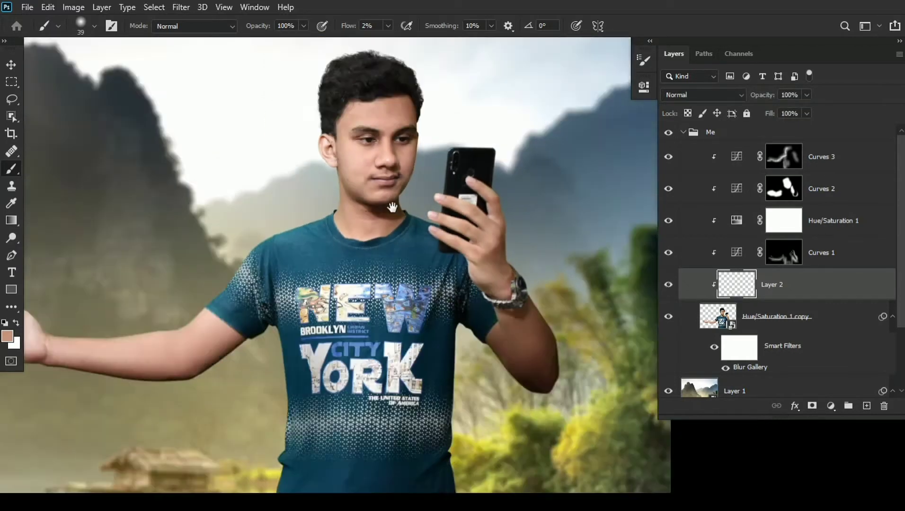
mouse_move(415, 207)
left_mouse_down("ctrl")
mouse_move(392, 206)
mouse_move(423, 224)
left_mouse_up("ctrl")
mouse_move(424, 203)
left_mouse_down("ctrl")
mouse_move(409, 196)
mouse_move(417, 199)
left_mouse_up("ctrl")
- Clear the smart filters from the man's cutout layer and rename the layer Me
left_click(775, 321)
right_click(777, 346)
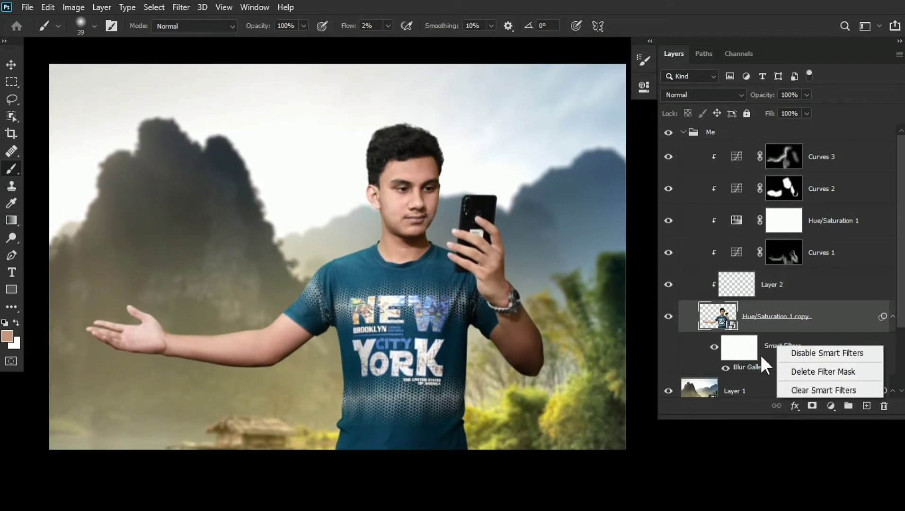
left_click(762, 356)
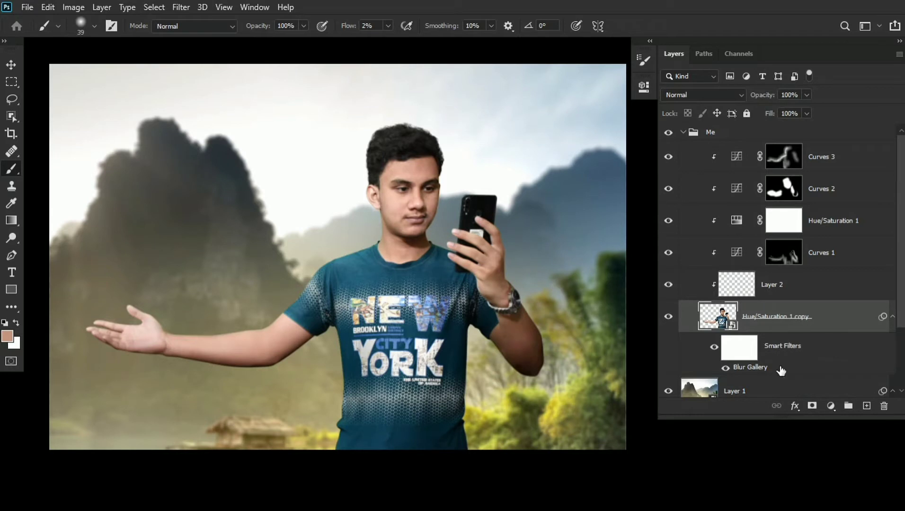
right_click(772, 355)
left_click(777, 394)
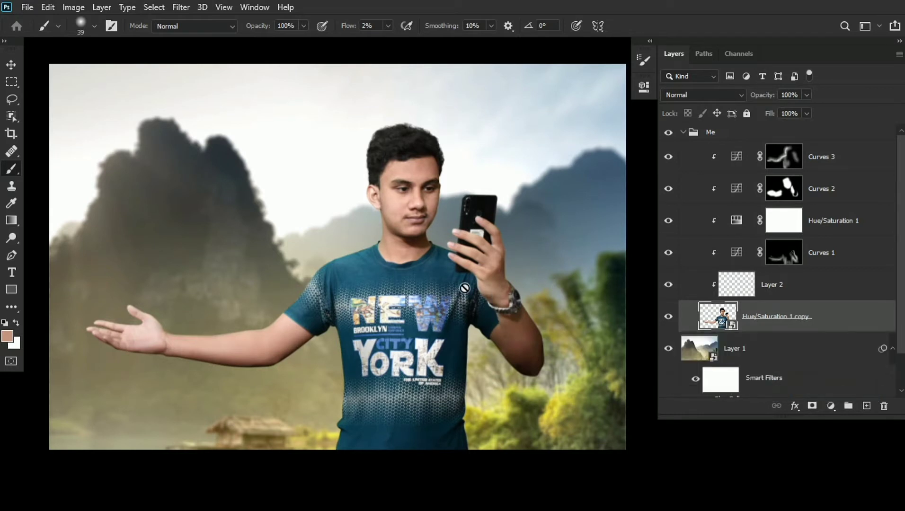
left_click_drag(403, 256, 403, 262)
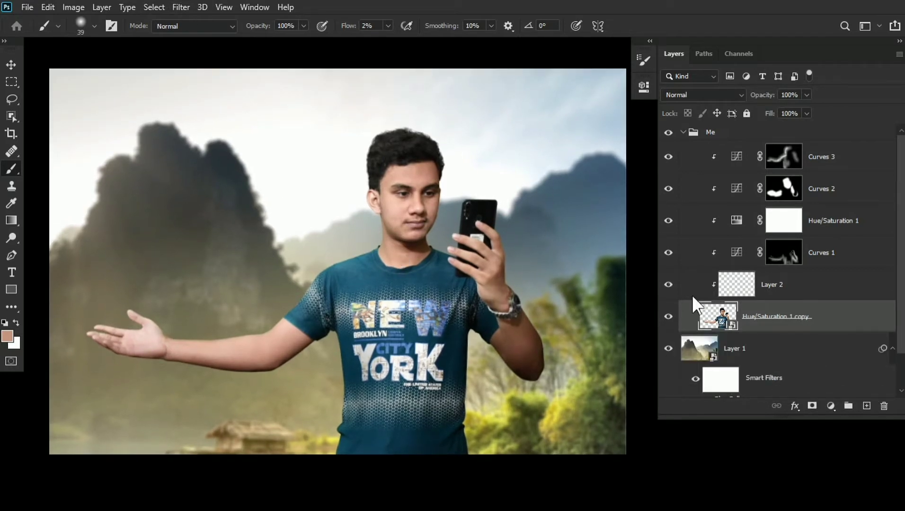
double_click(780, 324)
type("Me")
- Start a Field Blur on the Me layer and place its first pin on the face with 0 px blur
left_click(180, 7)
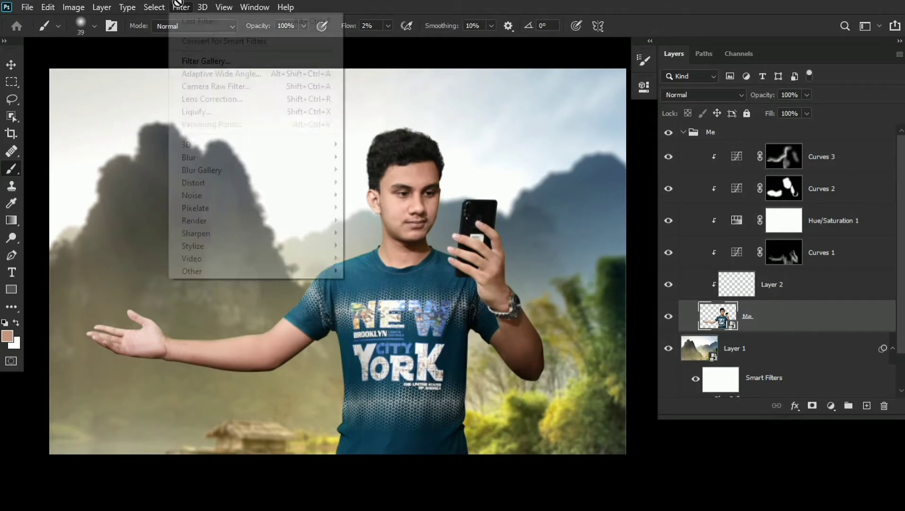
mouse_move(266, 169)
left_click(366, 172)
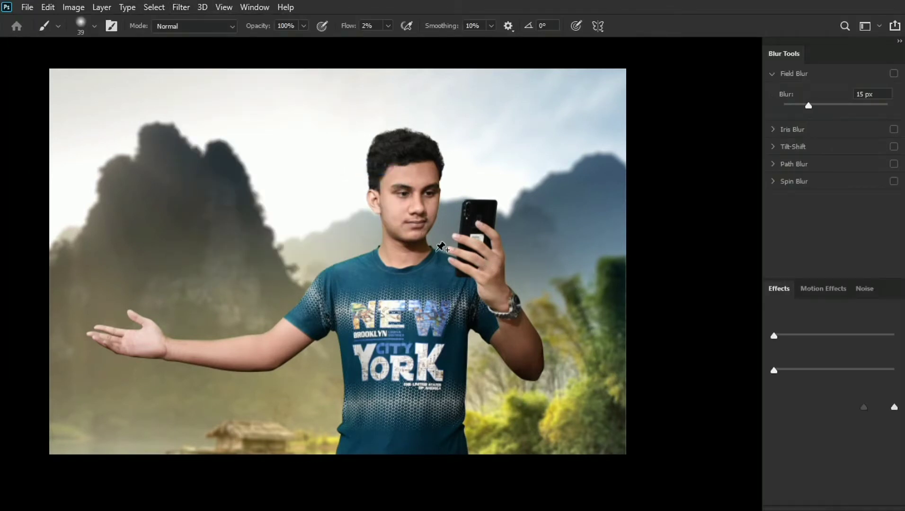
left_click_drag(339, 258, 413, 205)
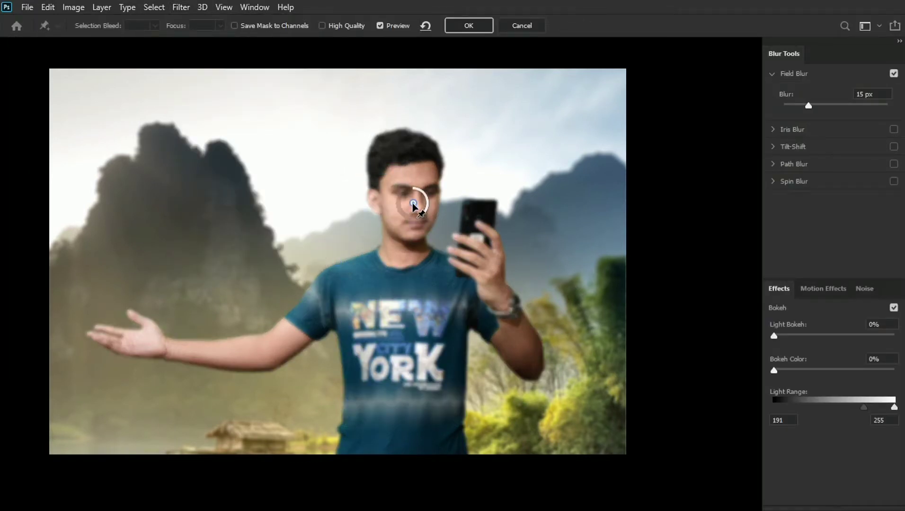
type("0")
- Add Field Blur pins on the shirt's chest and the phone hand at 0 px, and one on the bent elbow at 3 px
left_click(402, 322)
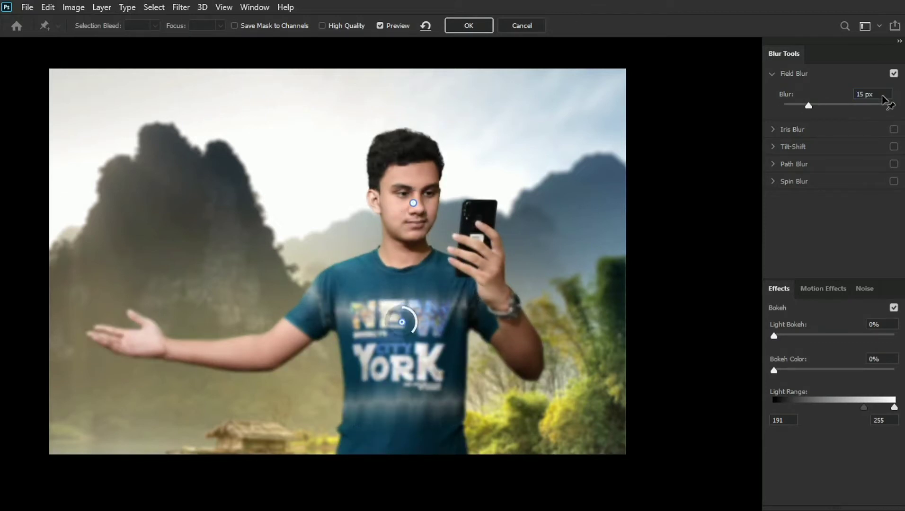
left_click_drag(883, 97, 800, 105)
type("0")
left_click(480, 266)
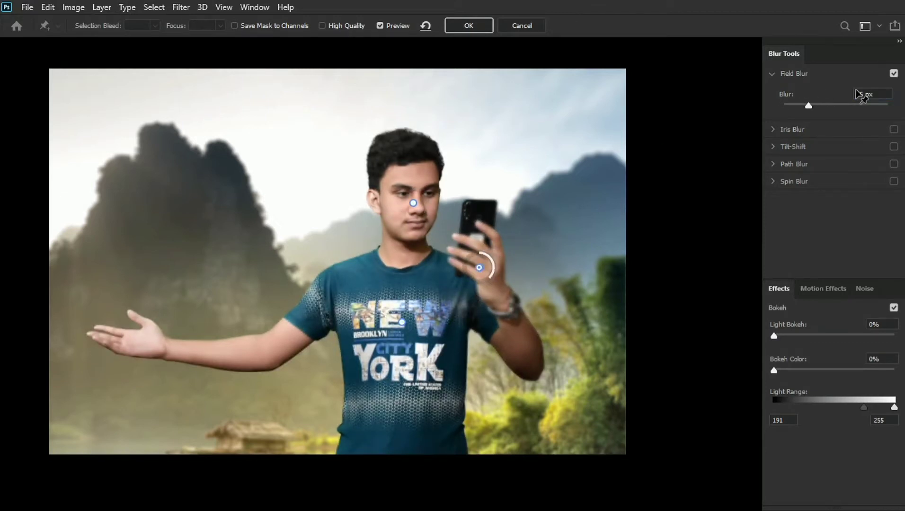
type("0")
left_click(542, 376)
type("0")
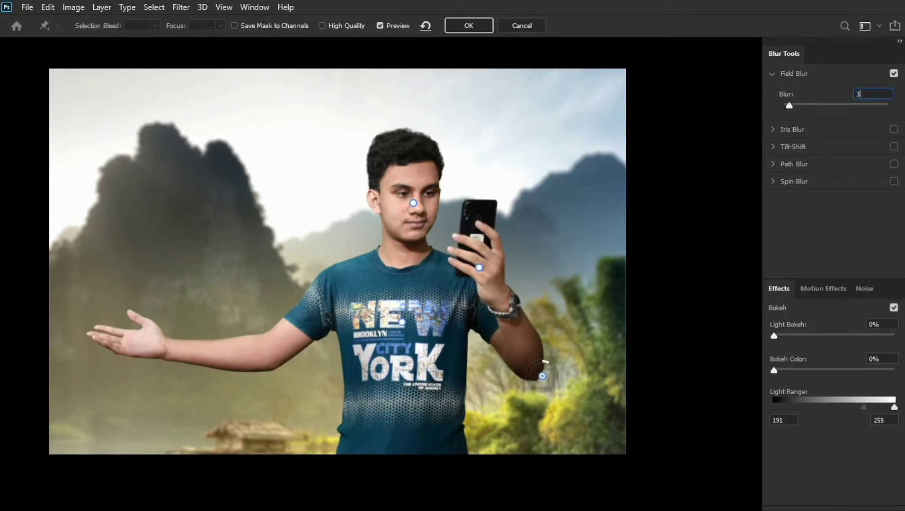
- Add Field Blur pins at 2 px on the outstretched hand, that arm's sleeve and the lower part of the shirt
left_click(140, 350)
left_click_drag(877, 94, 800, 105)
type("2")
left_click(305, 315)
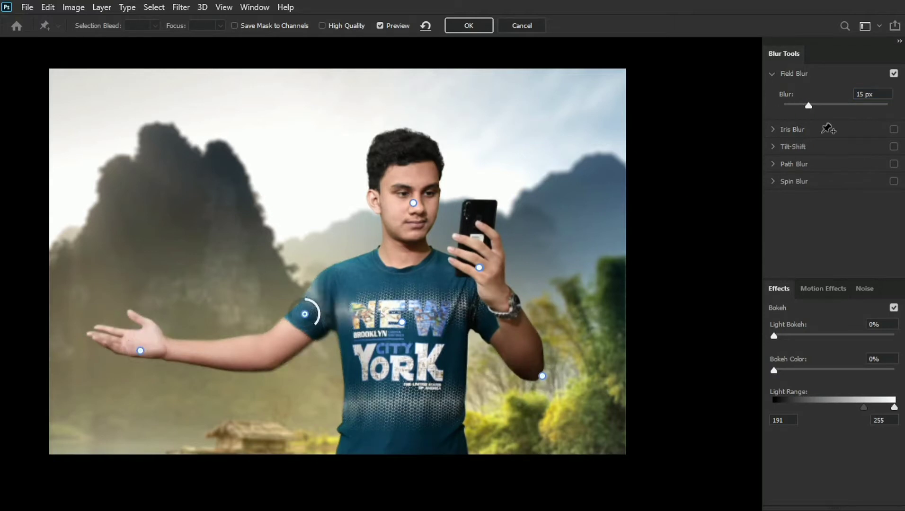
left_click_drag(873, 95, 792, 118)
type("2")
left_click(406, 429)
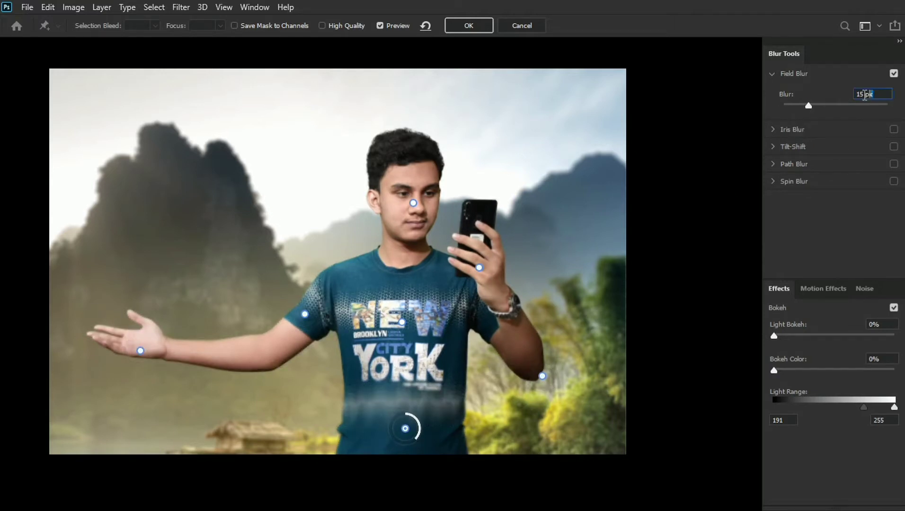
type("2")
- Place a Field Blur pin just above the man's head at 1 px and apply the blur
left_click(484, 129)
left_click_drag(484, 128, 388, 101)
key("BackSpace")
key("BackSpace")
type("1")
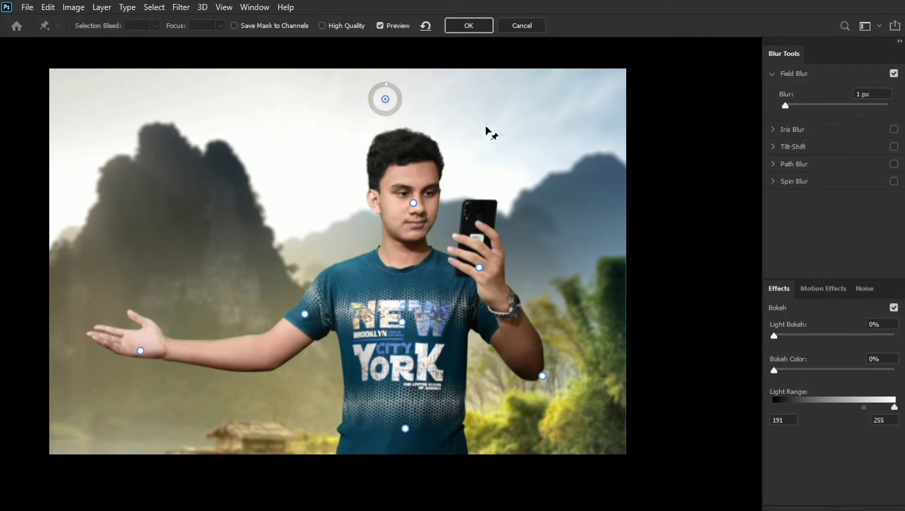
key("Return")
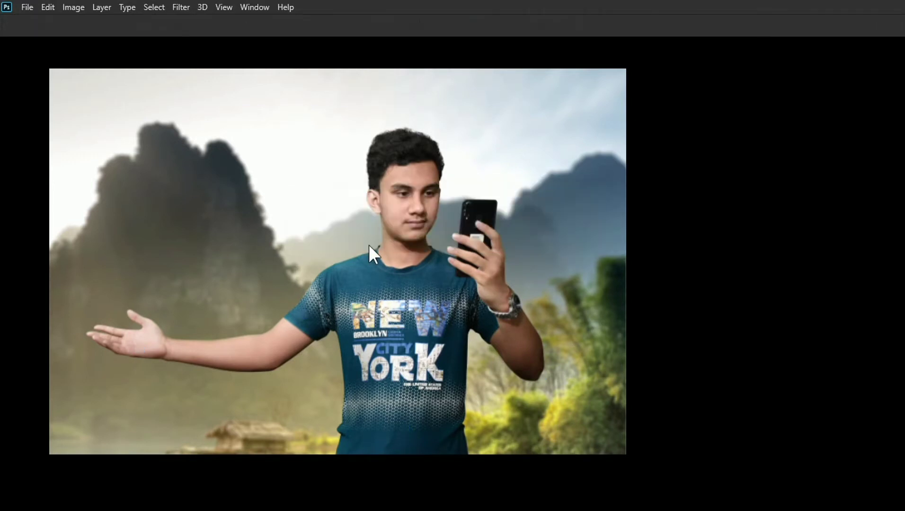
- Collapse the Me group and add a white (ffffff) Solid Color fill layer above it
left_click_drag(362, 154, 351, 156)
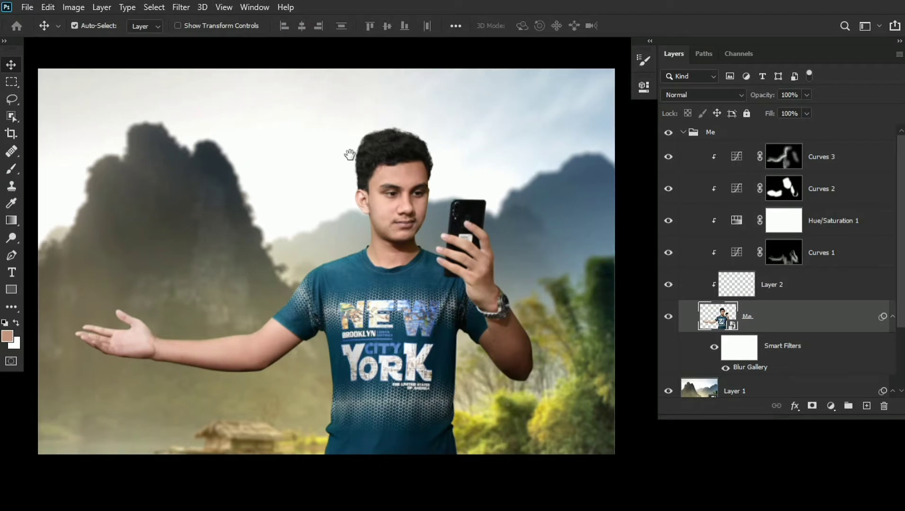
left_click(683, 133)
left_click(867, 406)
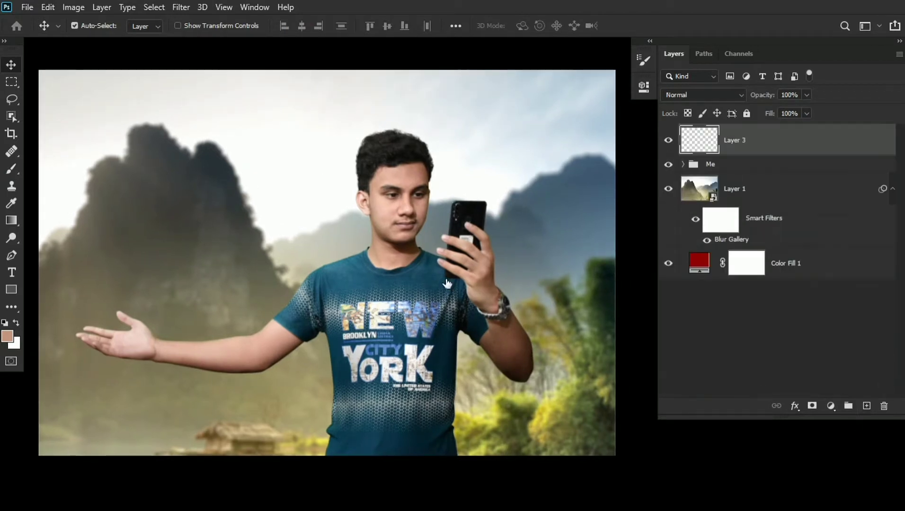
left_click(832, 406)
left_click(813, 172)
left_click_drag(393, 145, 277, 93)
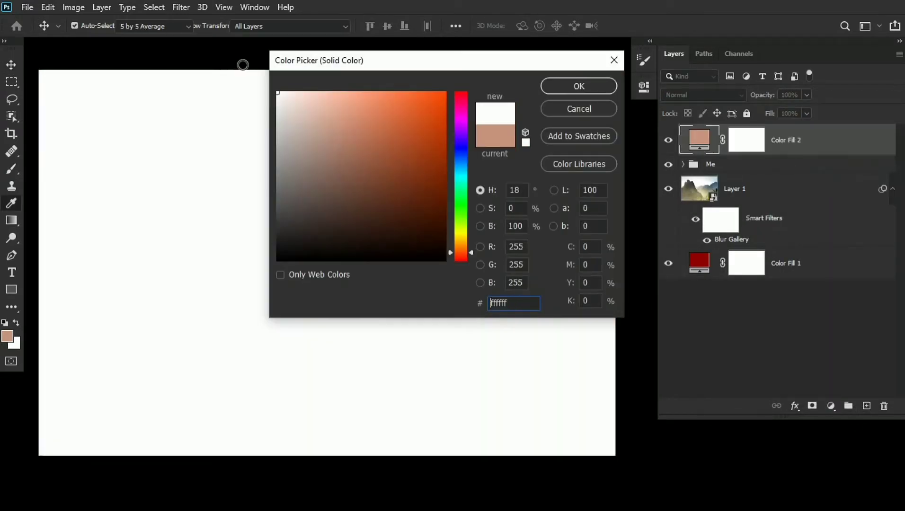
left_click(578, 86)
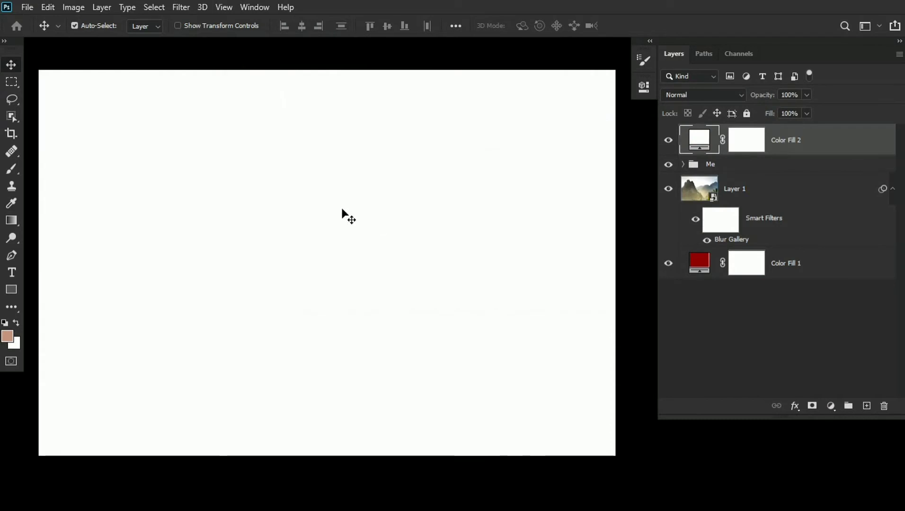
- With the Polygonal Lasso, select three separate angular shapes across the upper and middle part of the white canvas
right_click(7, 100)
left_click(57, 110)
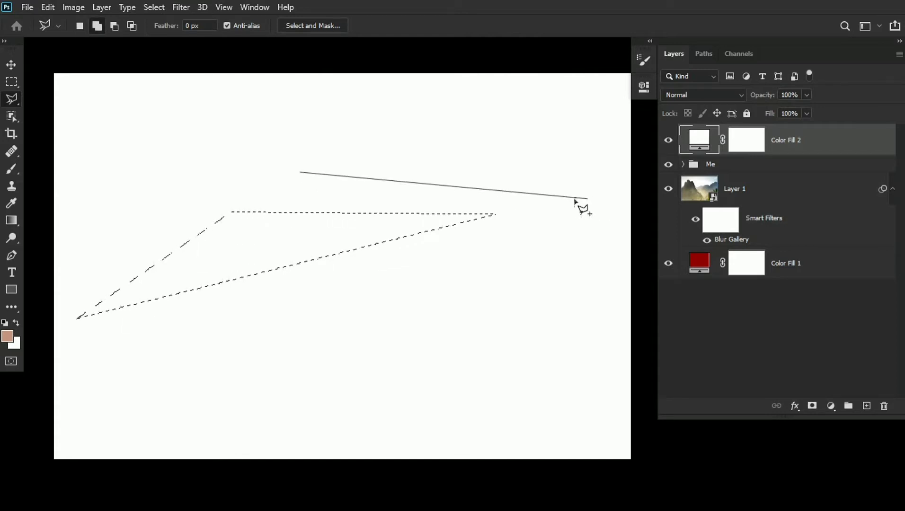
left_click(301, 172)
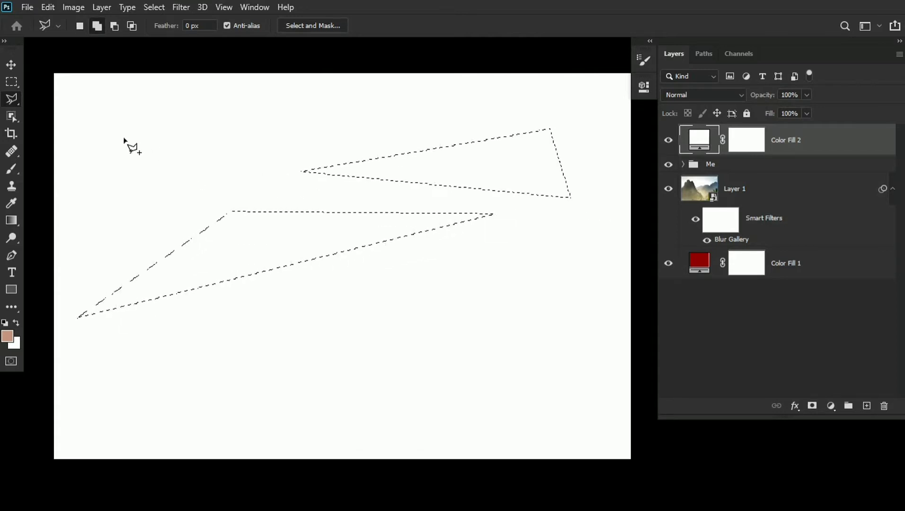
left_click(72, 137)
left_click(73, 139)
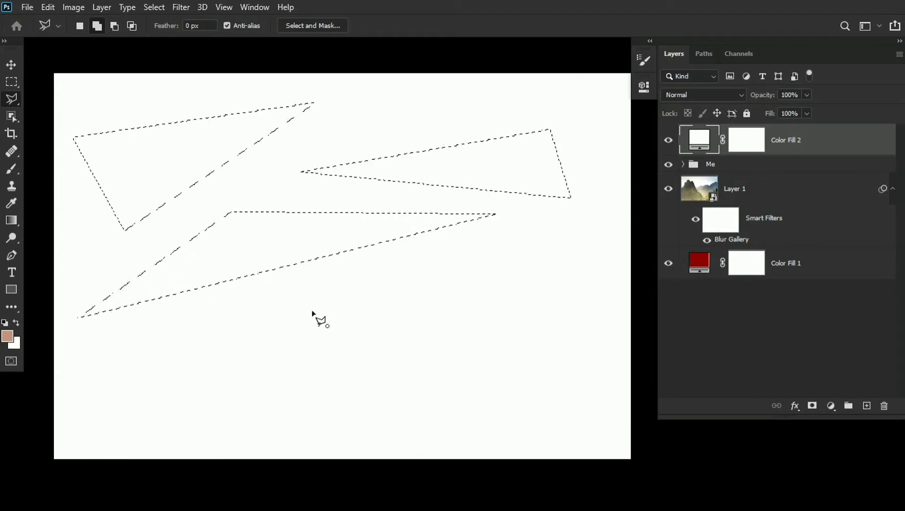
- Add two more triangles on the right half and a thin sliver at the lower left to the polygonal selection
left_click(307, 299)
left_click(316, 397)
left_click(582, 331)
left_click(306, 300)
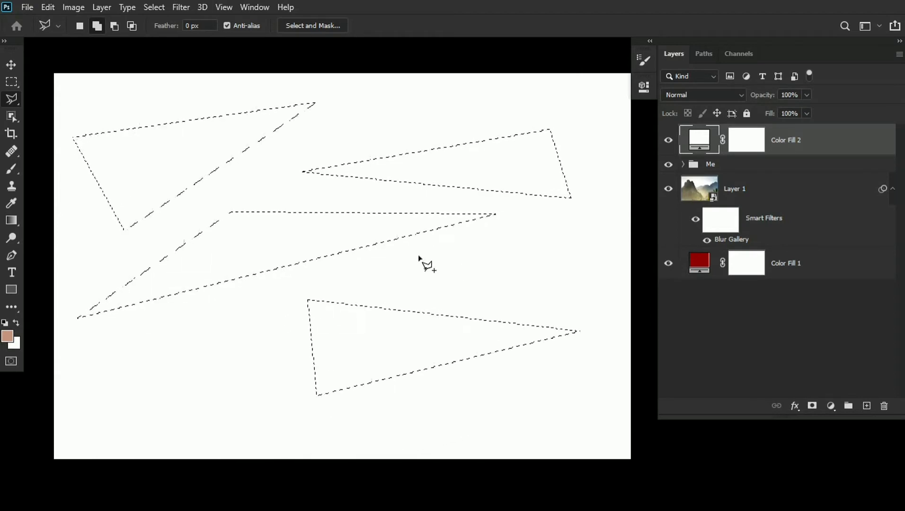
left_click(577, 225)
left_click(419, 256)
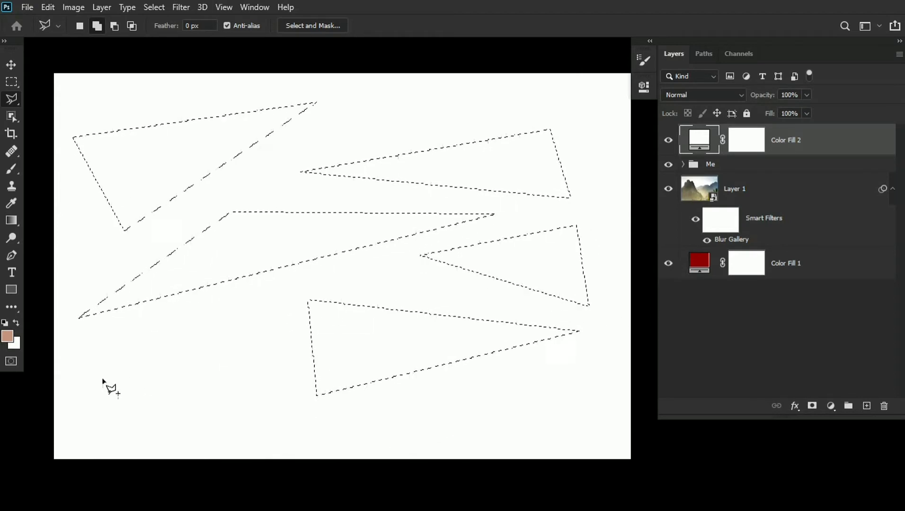
left_click(99, 378)
left_click(270, 289)
left_click(270, 314)
left_click(101, 378)
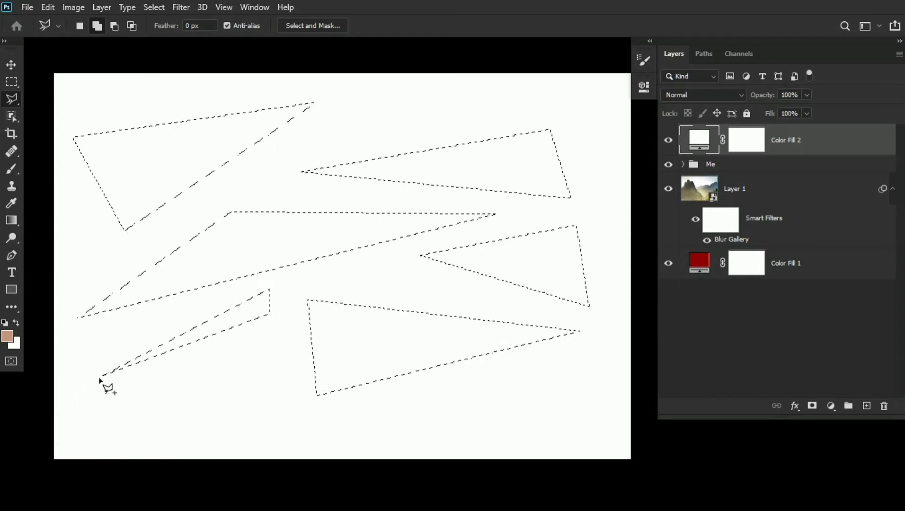
- Create a new layer above the white fill and fill the selected shapes with black
left_click(866, 406)
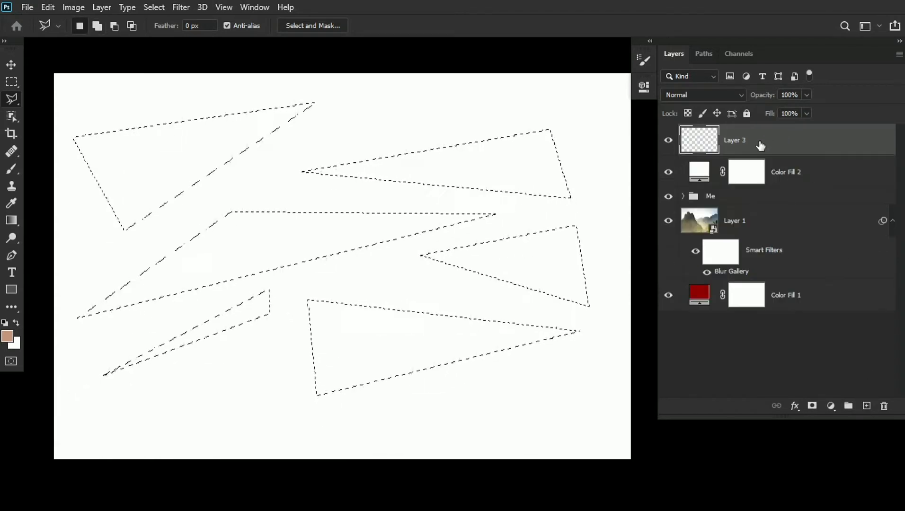
key("d")
key("alt+BackSpace")
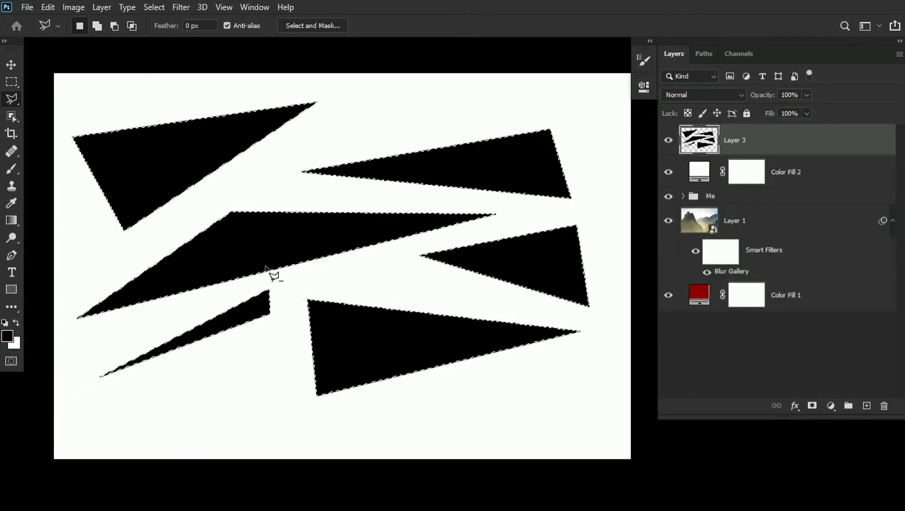
- Define the black shapes as a brush preset named Fade Brush 2
left_click(48, 7)
left_click(109, 354)
left_click_drag(407, 118, 461, 122)
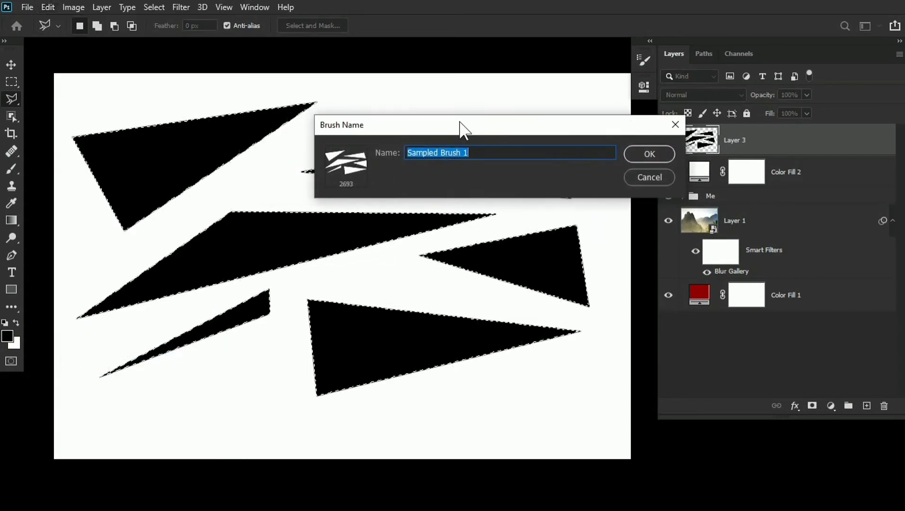
type("Fade Brush 2")
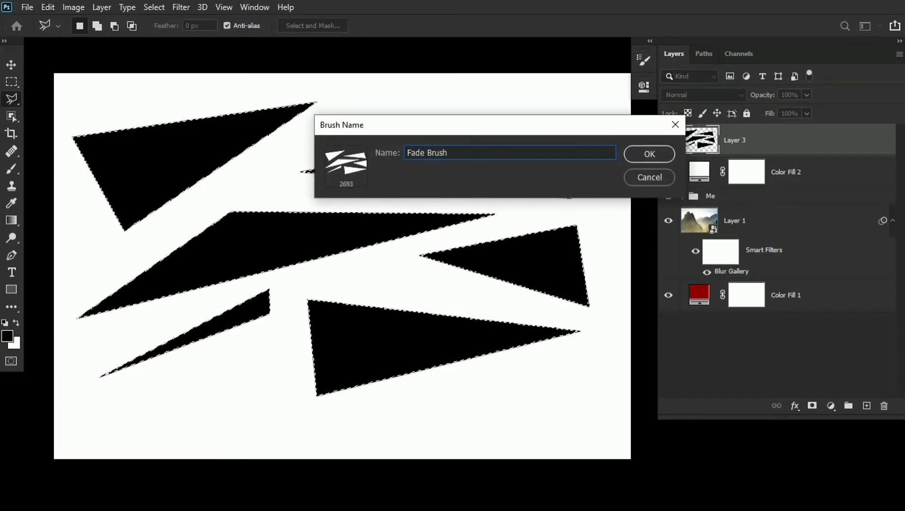
left_click(649, 154)
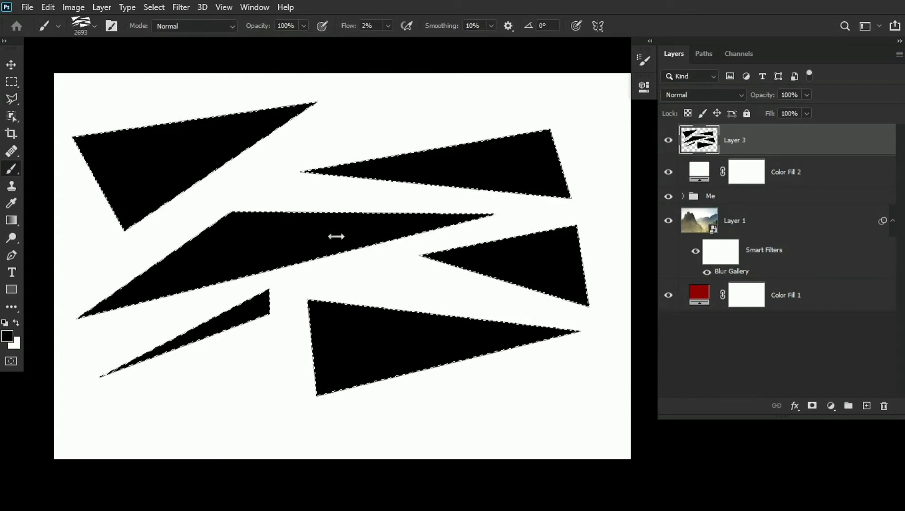
- Reduce the shard brush to 1682 px, then delete the black shapes layer and the white fill layer
left_click_drag(355, 243, 260, 238)
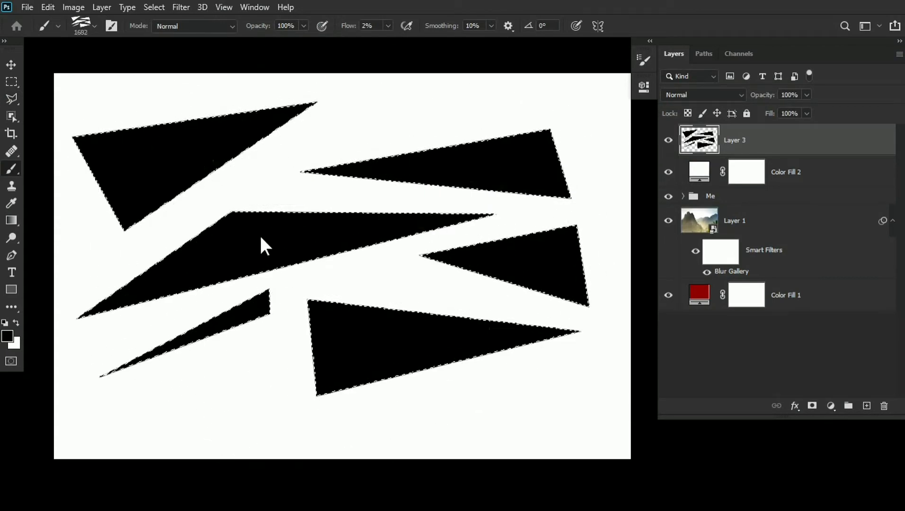
left_click(786, 171, "shift")
left_click_drag(786, 172, 883, 406)
left_click_drag(379, 218, 375, 221)
left_click(11, 65)
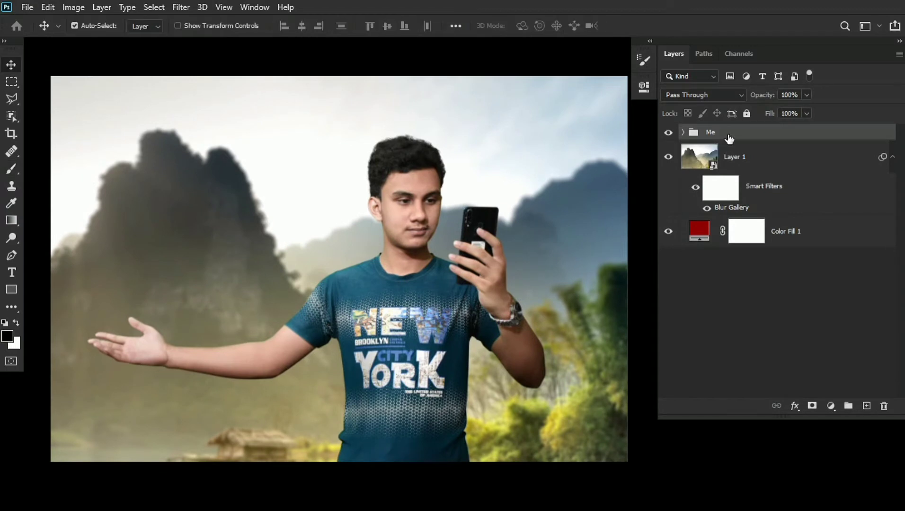
- Duplicate the Me group beneath the original and convert the copy to a smart object
left_click_drag(730, 137, 730, 152)
right_click(731, 153)
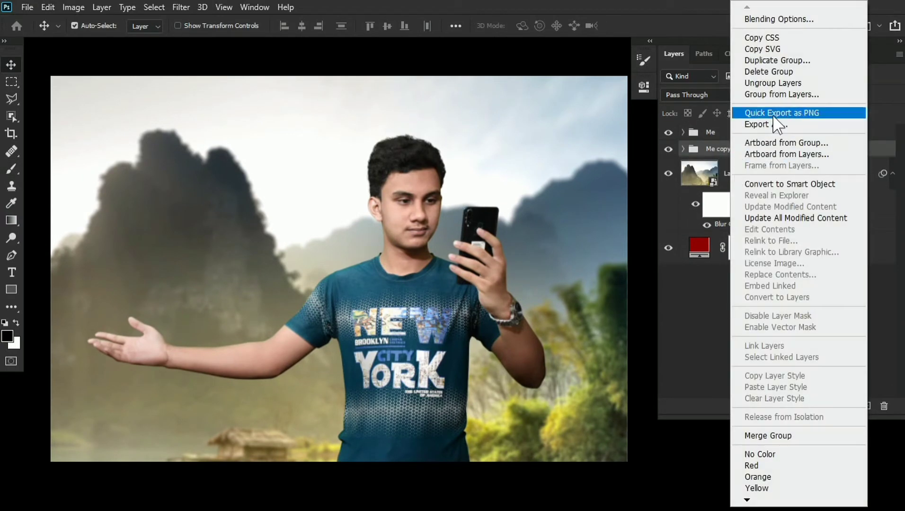
left_click(786, 184)
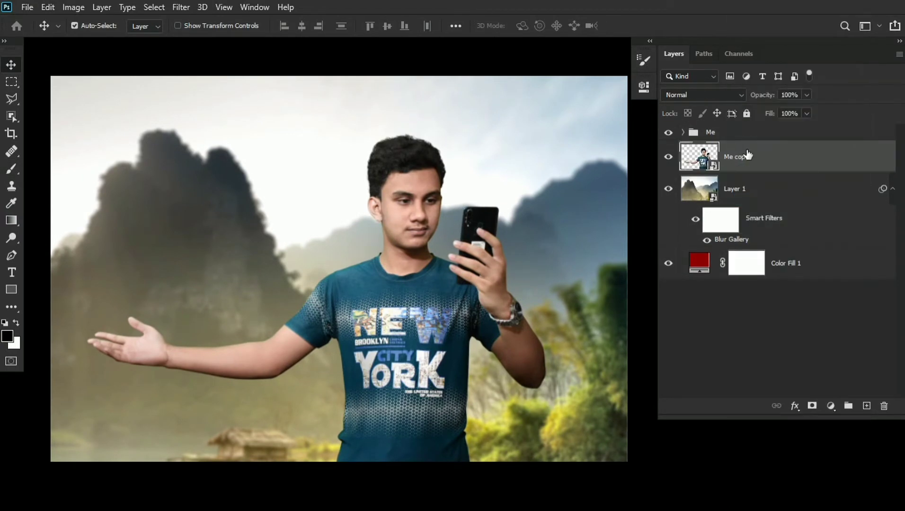
- Open Liquify on the Me copy layer and warp the hair, ear, neck and shoulder up and outward with a 237 size brush
left_click(181, 7)
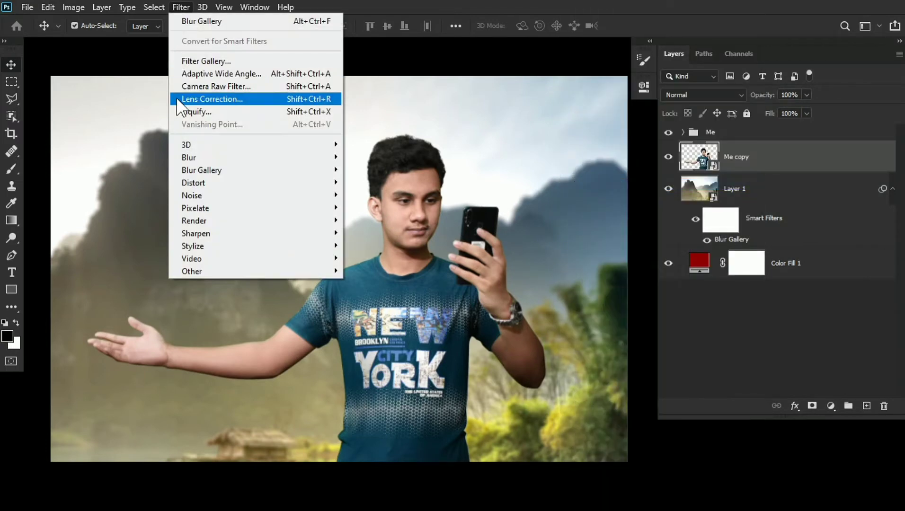
left_click(176, 111)
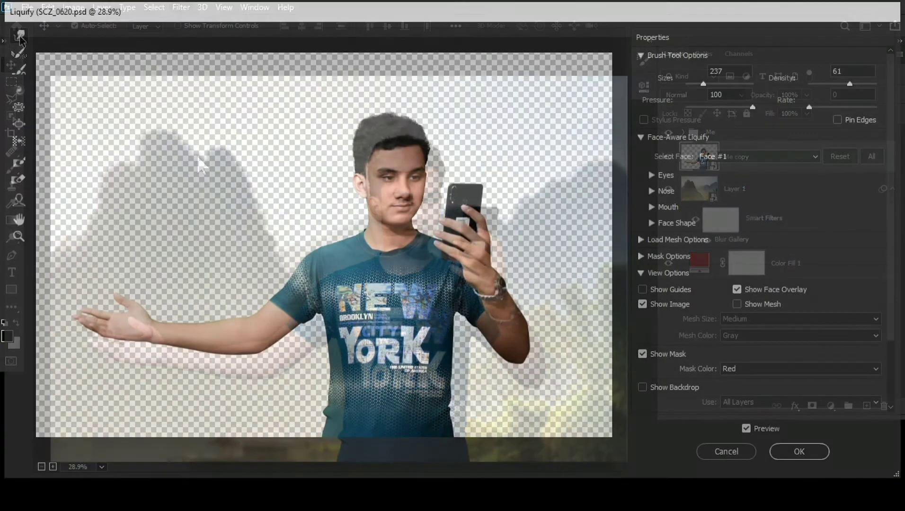
mouse_move(371, 135)
left_mouse_down()
mouse_move(326, 83)
mouse_move(348, 92)
left_mouse_up()
left_click_drag(364, 146, 327, 119)
left_click_drag(357, 175, 317, 142)
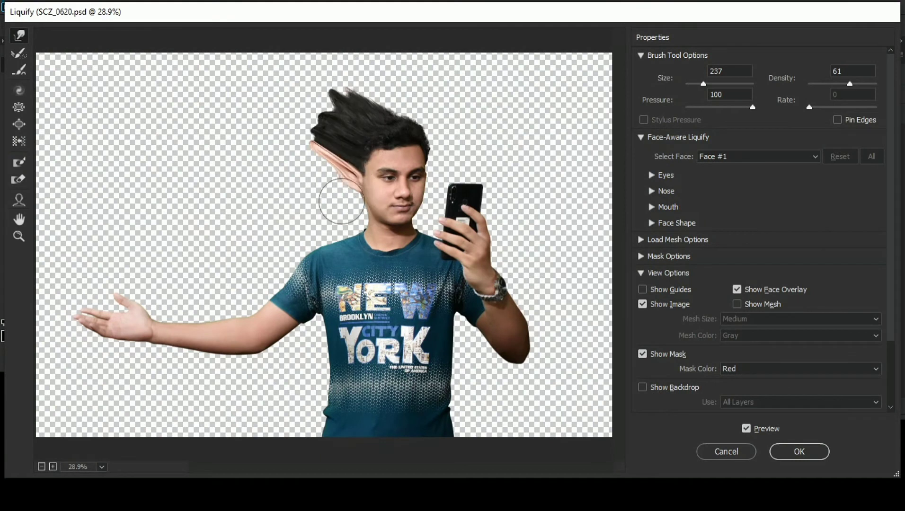
mouse_move(358, 220)
left_mouse_down()
mouse_move(317, 149)
mouse_move(302, 185)
left_mouse_up()
left_click_drag(327, 243, 284, 189)
left_click_drag(299, 265, 213, 158)
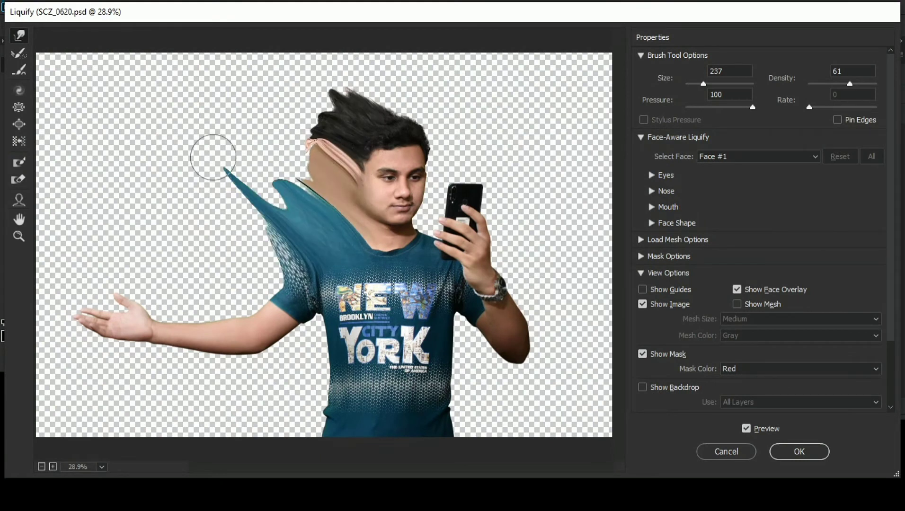
- Stretch the sleeve and outstretched arm diagonally upward with the Forward Warp brush at size 412
left_click_drag(270, 238, 211, 178)
right_click(243, 256, "alt")
left_click_drag(260, 277, 194, 216)
left_click_drag(247, 308, 184, 215)
left_click_drag(223, 300, 145, 212)
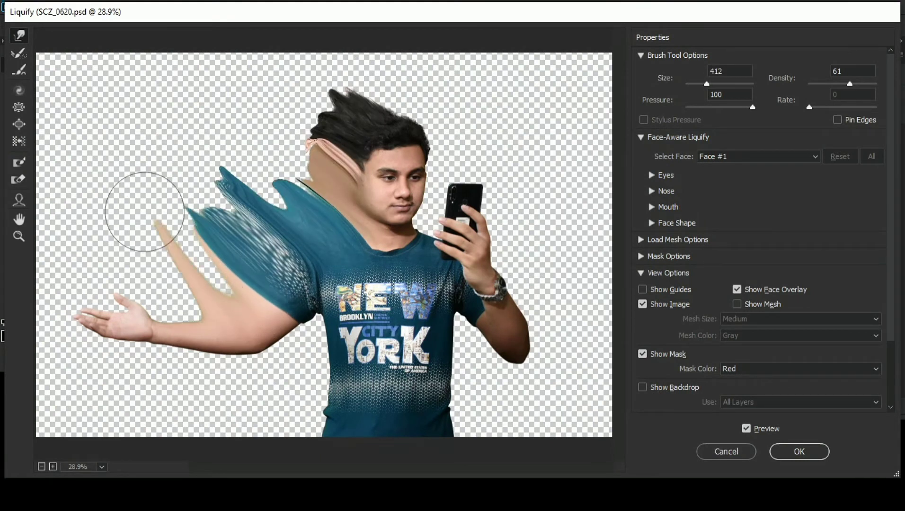
left_click_drag(248, 273, 196, 213)
left_click_drag(237, 290, 191, 220)
mouse_move(176, 288)
left_mouse_down()
mouse_move(164, 243)
mouse_move(186, 289)
mouse_move(136, 279)
mouse_move(135, 214)
left_mouse_up()
- Resize the warp brush and stretch the wrist, palm and fingers of the outstretched hand upward
mouse_move(137, 282)
left_mouse_down()
mouse_move(122, 204)
mouse_move(137, 224)
left_mouse_up()
right_click(144, 285, "alt")
left_click_drag(146, 303, 122, 242)
left_click_drag(139, 289, 126, 232)
left_click_drag(116, 314, 86, 244)
mouse_move(95, 305)
left_mouse_down()
mouse_move(76, 223)
mouse_move(65, 240)
mouse_move(87, 199)
left_mouse_up()
- Pull the stretched shoulder, sleeve, arm and hair further into spiky tips, finishing with the warp brush at size 192
left_click_drag(288, 194, 223, 164)
left_click_drag(278, 214, 213, 151)
mouse_move(201, 206)
left_mouse_down()
mouse_move(179, 177)
mouse_move(147, 167)
left_mouse_up()
left_click_drag(120, 232, 98, 198)
left_click_drag(315, 157, 284, 116)
left_click_drag(324, 121, 272, 60)
left_click_drag(353, 106, 335, 84)
left_click_drag(407, 112, 364, 50)
left_click_drag(370, 91, 341, 71)
left_click_drag(413, 112, 404, 67)
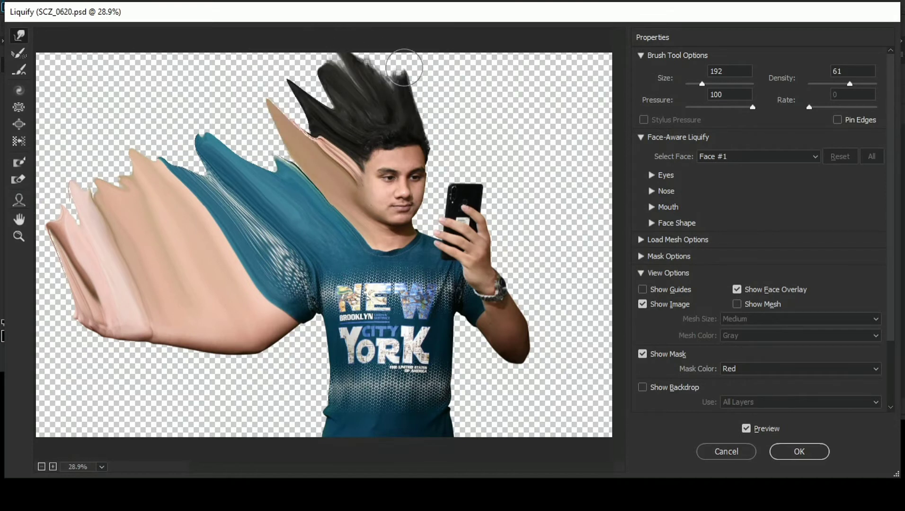
- Stretch the phone, the hand holding it, the watch and the bent forearm outward with the size 192 warp brush
left_click_drag(472, 189, 509, 167)
left_click_drag(489, 212, 539, 194)
left_click_drag(484, 197, 507, 178)
left_click_drag(458, 187, 459, 147)
left_click_drag(470, 172, 487, 148)
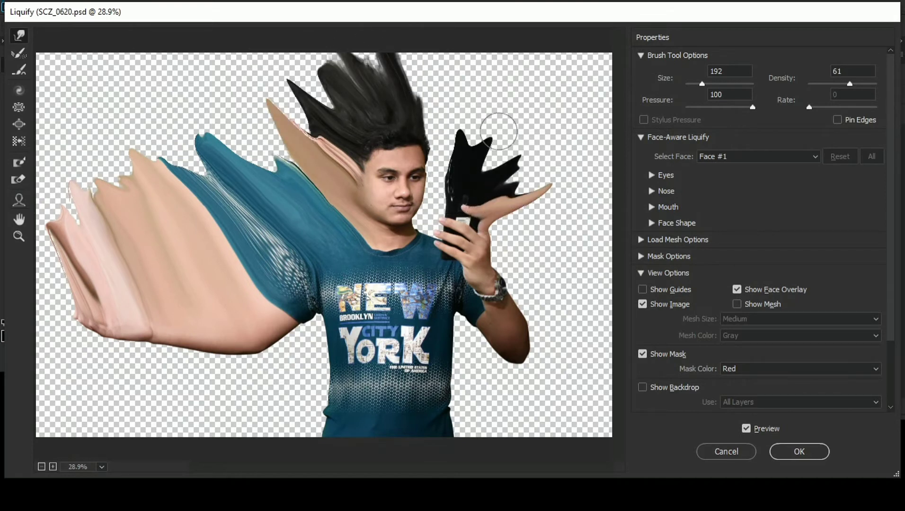
mouse_move(484, 222)
left_mouse_down()
mouse_move(521, 215)
mouse_move(550, 227)
left_mouse_up()
left_click_drag(507, 270, 575, 258)
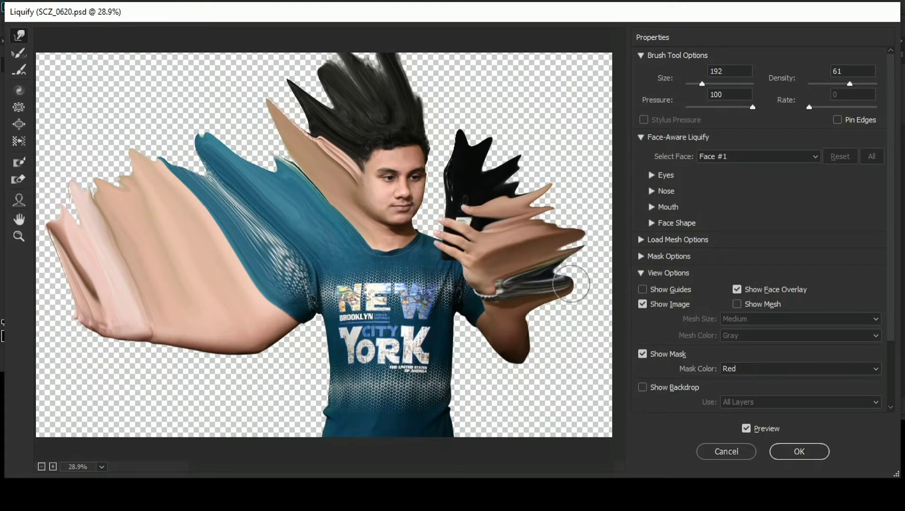
mouse_move(523, 326)
left_mouse_down()
mouse_move(578, 319)
mouse_move(529, 355)
mouse_move(544, 269)
mouse_move(576, 228)
left_mouse_up()
left_click_drag(478, 213, 511, 141)
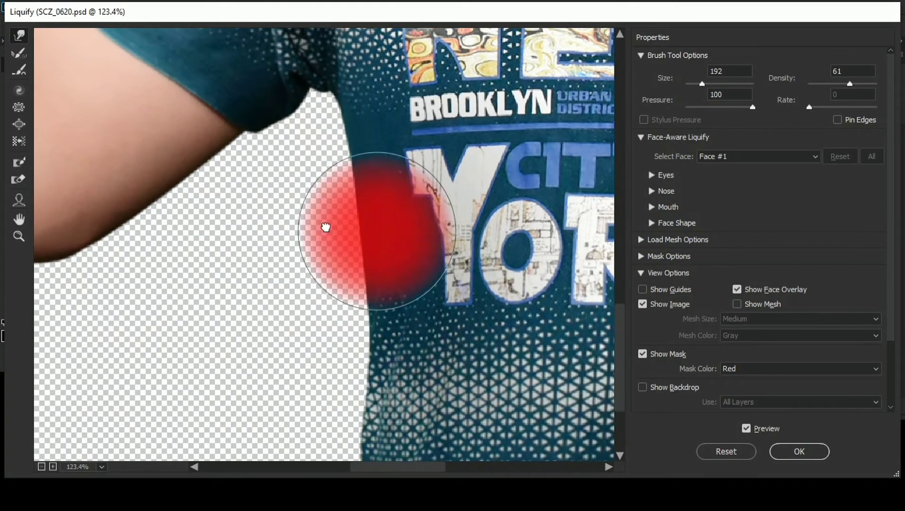
- Stretch the shirt's side edge below the armpit outward with the Forward Warp brush
key("bracketright")
key("bracketright")
key("bracketright")
key("bracketleft")
key("bracketleft")
key("bracketleft")
key("bracketleft")
key("bracketleft")
left_click_drag(397, 221, 351, 170)
left_click_drag(410, 261, 292, 204)
mouse_move(403, 411)
left_mouse_down()
mouse_move(386, 357)
mouse_move(381, 238)
mouse_move(372, 260)
left_mouse_up()
- Pull the shirt's lower side and hem further outward, starting with the warp brush at size 410
double_click(19, 219)
scroll(272, 305, "up", 10)
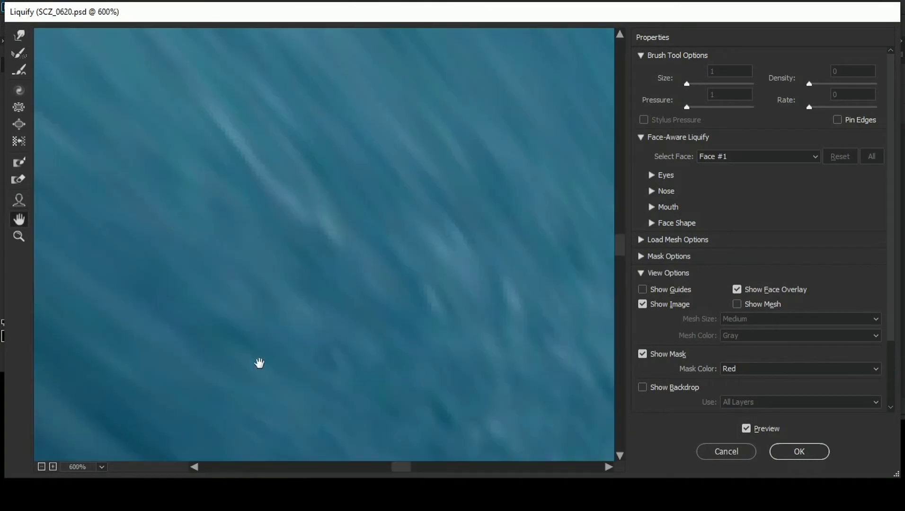
double_click(19, 220)
key("w")
left_click_drag(337, 377, 368, 384)
left_click_drag(335, 379, 299, 380)
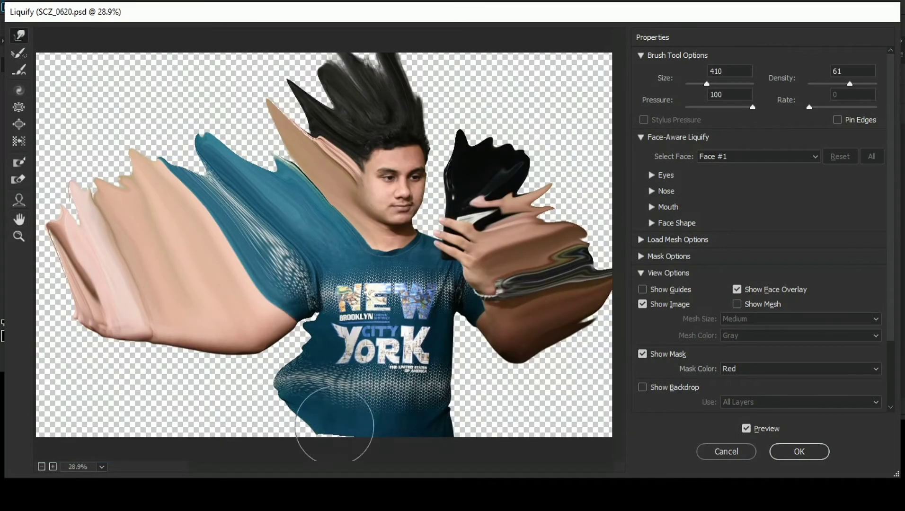
left_click_drag(333, 426, 279, 435)
mouse_move(343, 357)
left_mouse_down()
mouse_move(317, 358)
mouse_move(307, 326)
mouse_move(313, 332)
left_mouse_up()
left_click_drag(303, 365, 286, 369)
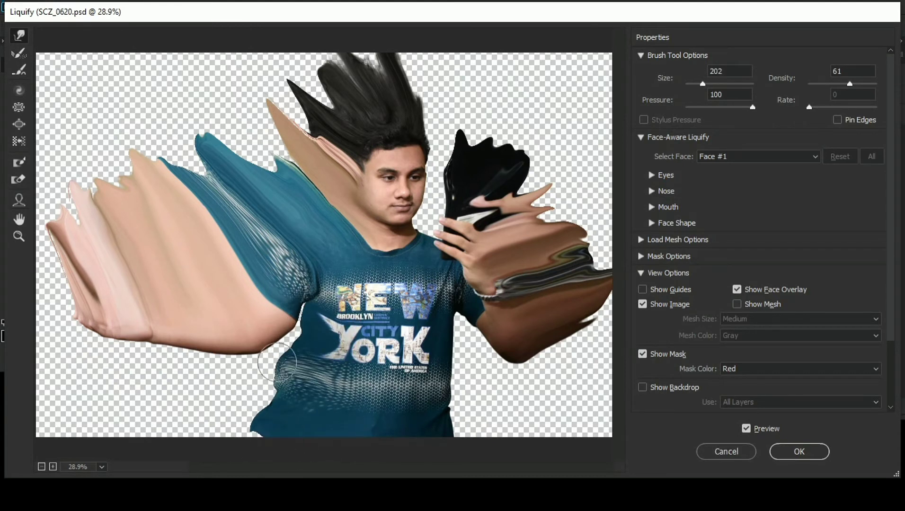
- Pull the shirt's waist and side into wavy tips with the warp brush at size 202, and apply the Liquify filter
left_click_drag(280, 406, 259, 407)
left_click_drag(325, 316, 293, 311)
left_click_drag(280, 370, 255, 376)
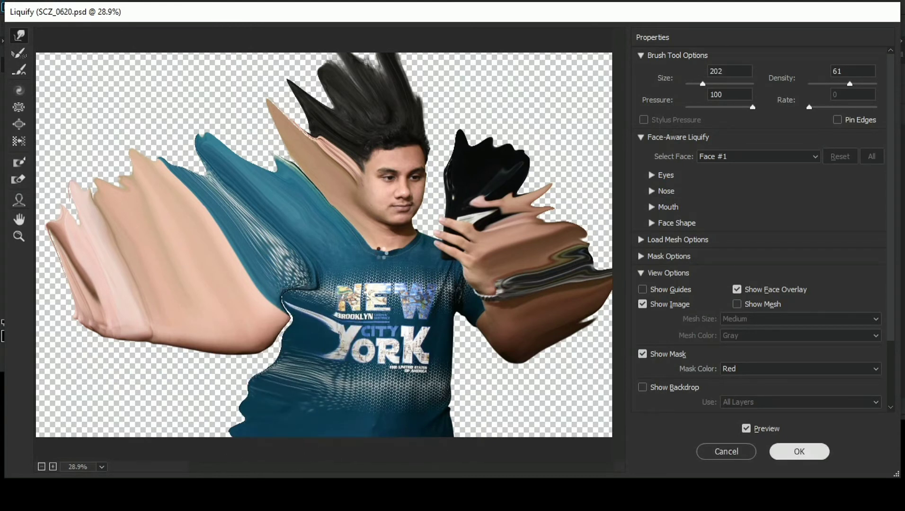
key("Return")
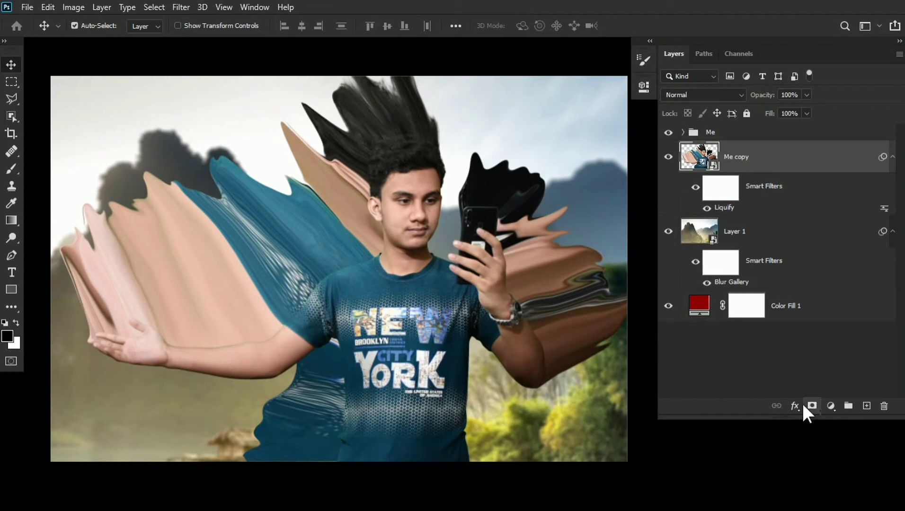
- Hide the Me copy layer with a black mask and ready the Brush tool with white
left_click(811, 406, "alt")
key("b")
key("x")
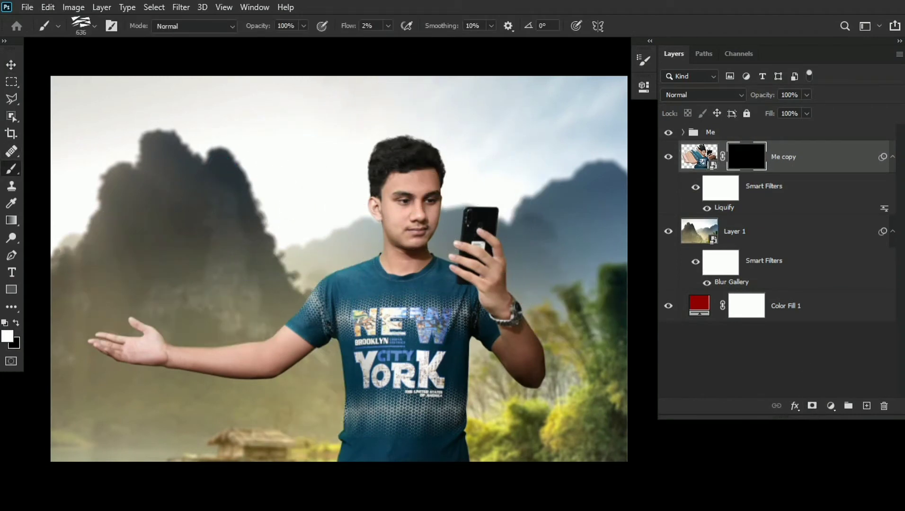
- Set the shard brush's spacing to 153% and its angle to 39°
key("F5")
left_click_drag(495, 279, 578, 284)
mouse_move(619, 202)
left_mouse_down()
mouse_move(604, 178)
mouse_move(607, 201)
left_mouse_up()
left_click_drag(576, 281, 574, 282)
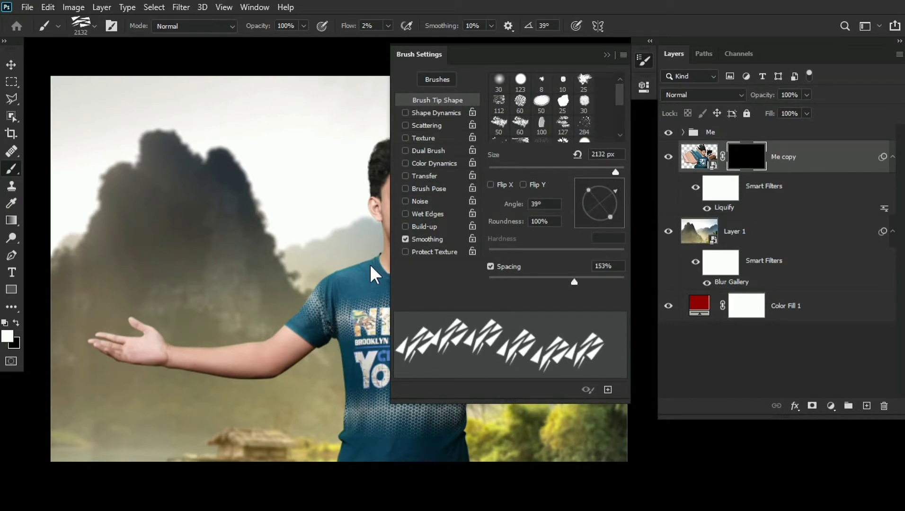
key("F5")
- Set the shard brush's flow to 100% and try one stamp above the hair at size 217
left_click_drag(350, 214, 202, 221)
mouse_move(395, 187)
left_mouse_down()
mouse_move(477, 226)
mouse_move(418, 143)
mouse_move(424, 192)
left_mouse_up()
left_click_drag(383, 180, 288, 180)
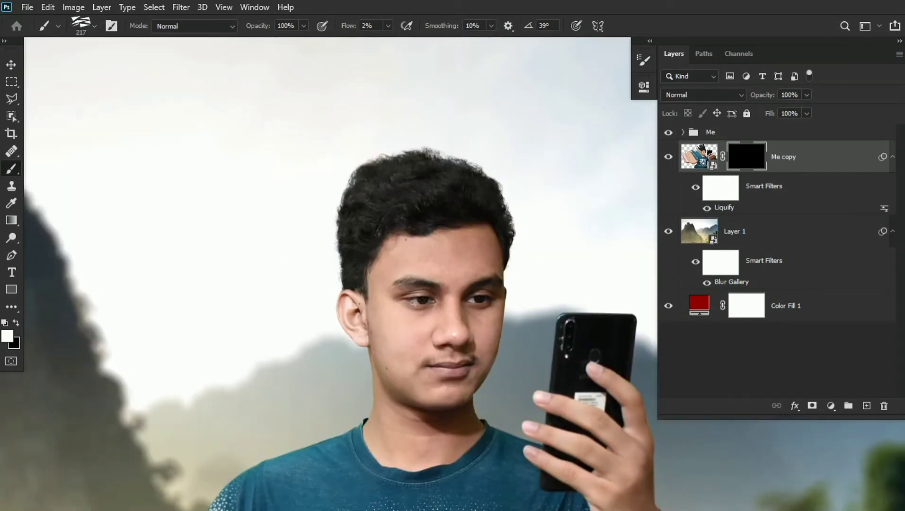
left_click_drag(410, 120, 423, 118)
left_click_drag(349, 27, 520, 31)
left_click(441, 123)
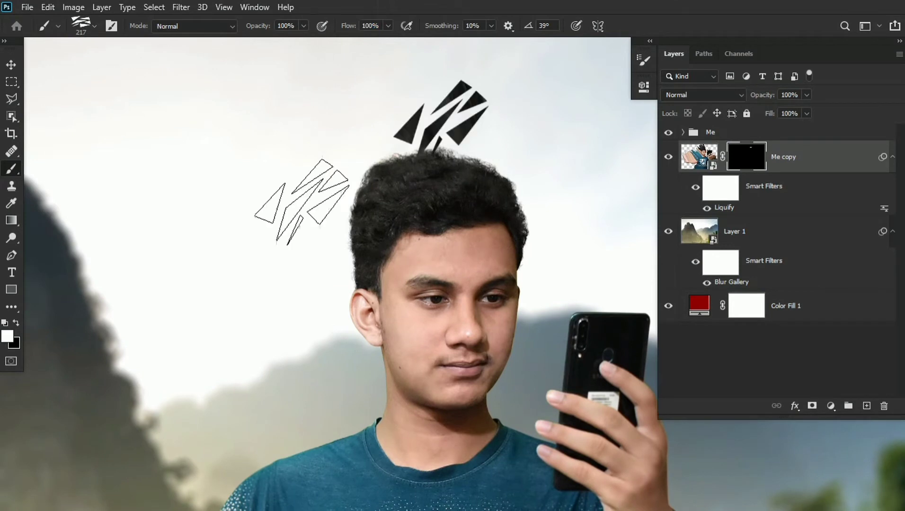
key("ctrl+z")
- Rotate the shard brush to -29°, reduce it to size 121 and try one stamp over the hair
key("F5")
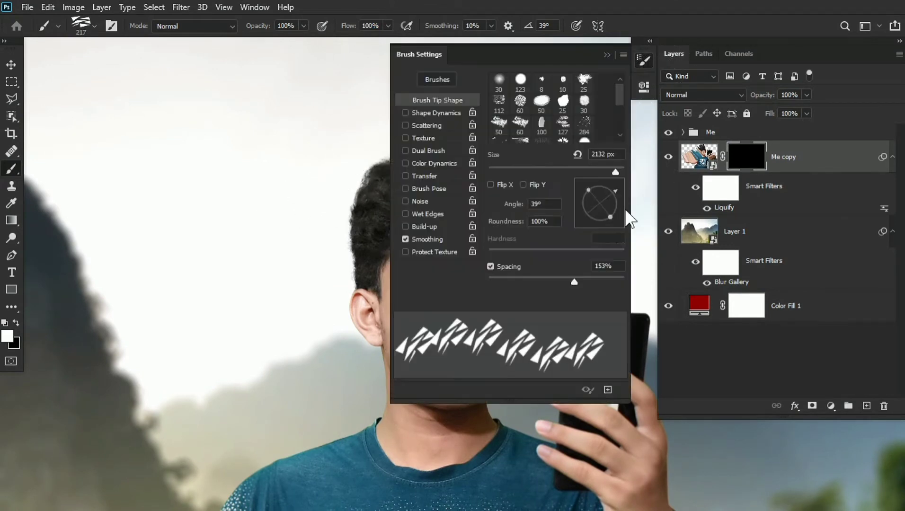
left_click_drag(616, 193, 620, 210)
left_click(608, 55)
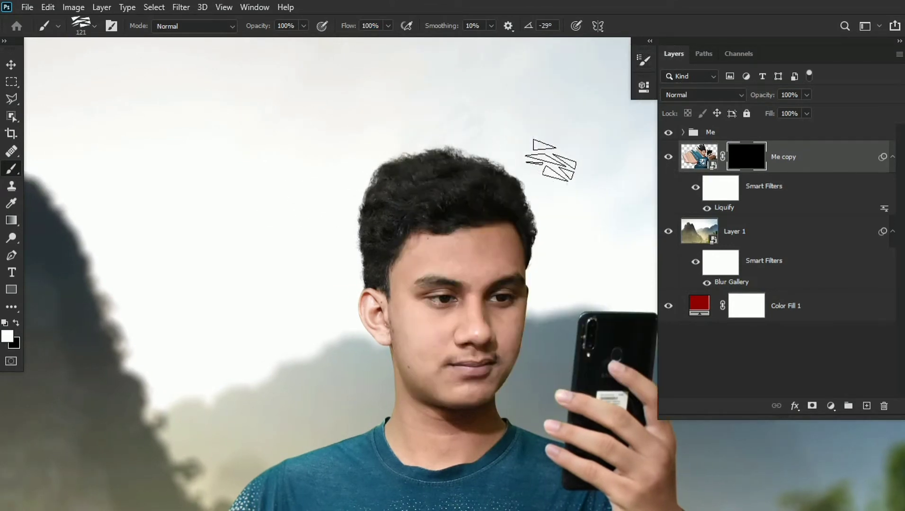
left_click(390, 203)
key("ctrl+z")
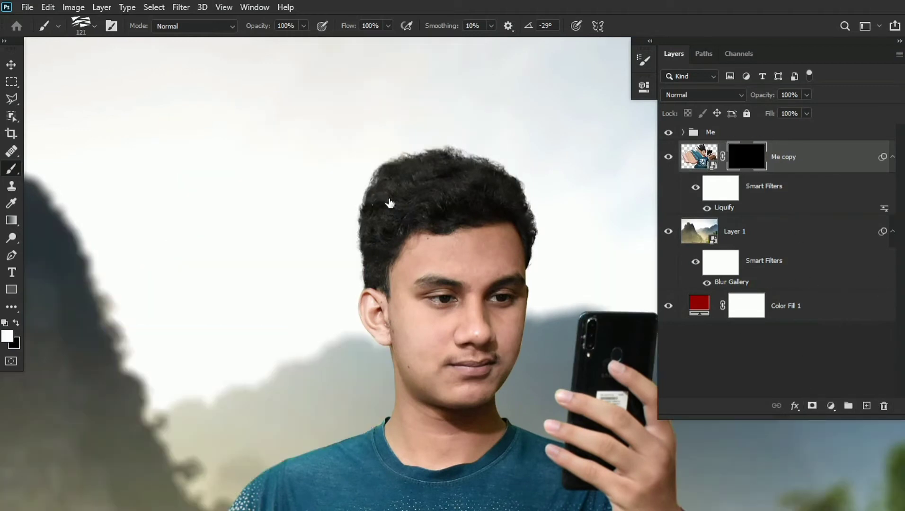
- Paint white shards on the Me copy mask along the hair, ear and neck with the size 121 brush
left_click(425, 151)
left_click(386, 175)
left_click(365, 216)
left_click_drag(407, 153, 382, 176)
left_click(366, 177)
left_click_drag(474, 198, 460, 127)
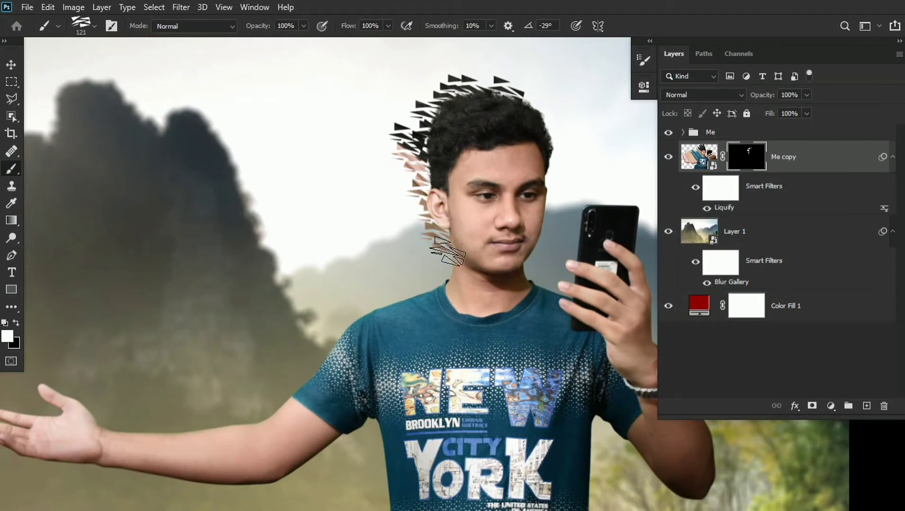
- Paint shards on the mask along the shoulder, sleeve, outstretched forearm and palm
left_click_drag(345, 335, 506, 205)
left_click(472, 222)
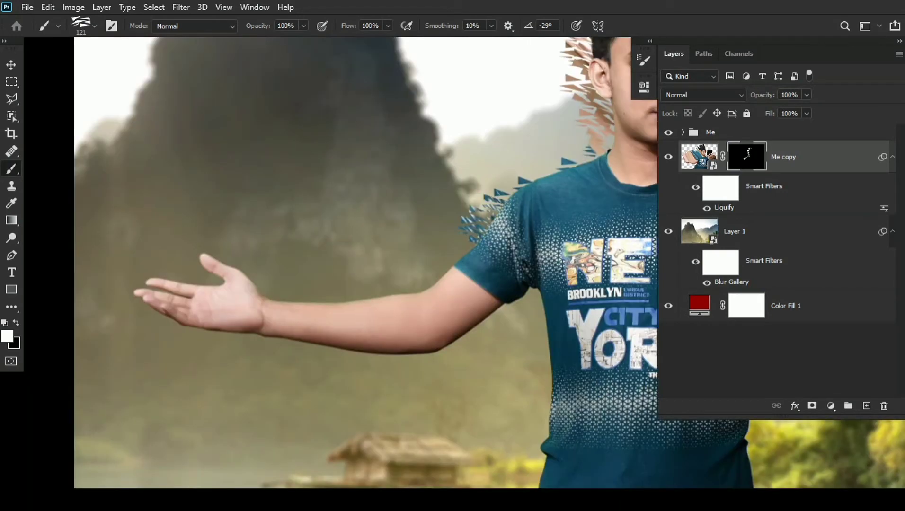
left_click(536, 167)
left_click(447, 279)
left_click(424, 294)
left_click(384, 299)
left_click(290, 298)
left_click(214, 261)
left_click(280, 290)
left_click(360, 290)
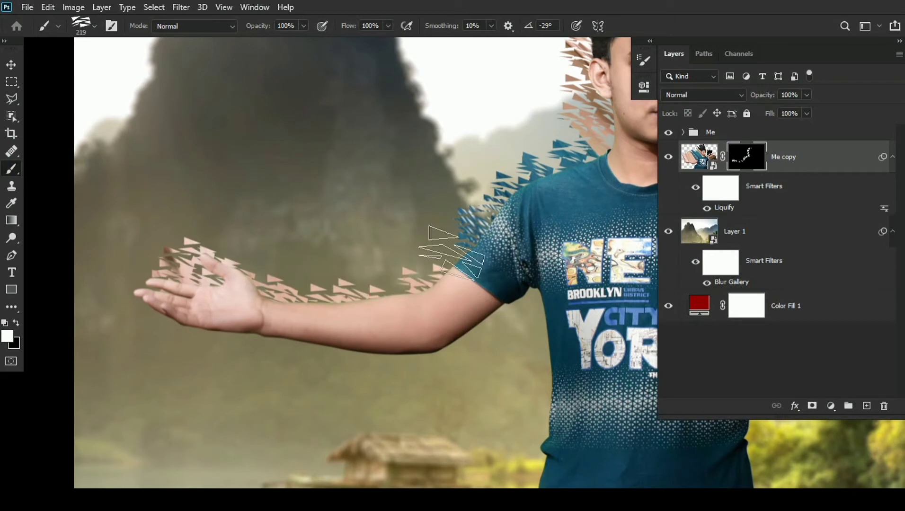
- Stamp larger shards above the forearm, sleeve and shoulder and beside the head with the brush at sizes 219 and 176
left_click(425, 274)
left_click_drag(381, 199, 292, 280)
left_click(463, 209)
left_click(478, 160)
mouse_move(473, 92)
left_mouse_down()
mouse_move(455, 142)
mouse_move(495, 118)
left_mouse_up()
left_click_drag(400, 269, 394, 269)
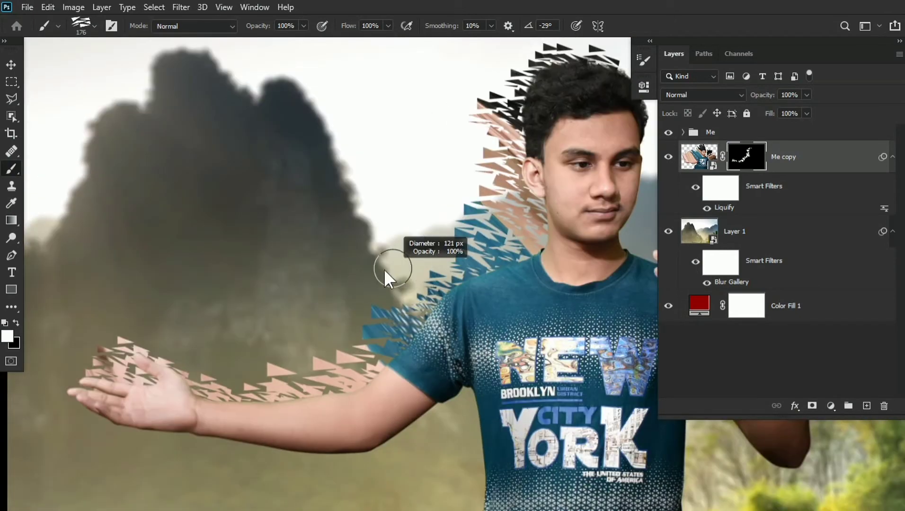
- Fill in more shards above the shoulder and sleeve and farther out beside the face
left_click(436, 260)
left_click(442, 227)
left_click(433, 163)
mouse_move(433, 190)
left_mouse_down()
mouse_move(434, 210)
mouse_move(461, 178)
left_mouse_up()
left_click(428, 285)
left_click_drag(402, 253, 416, 234)
left_click(442, 234)
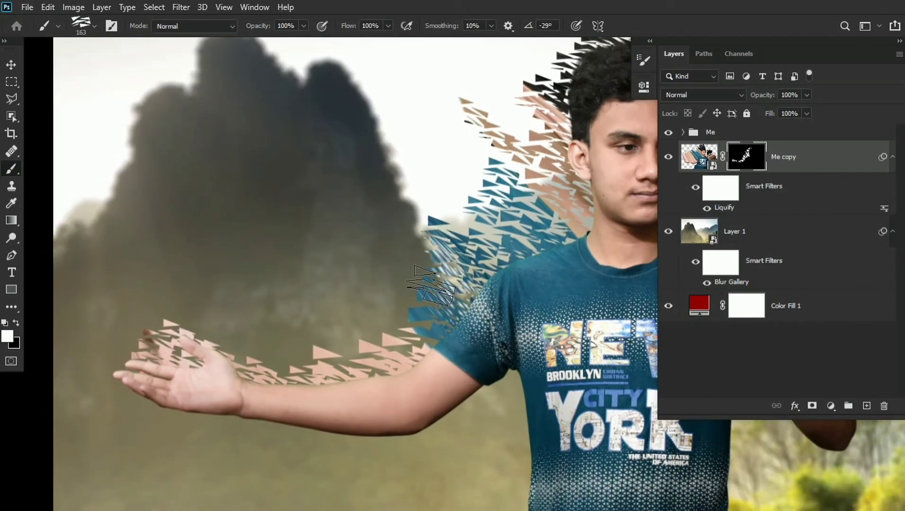
- Thicken the band of shards above the outstretched forearm and wrist with a smaller brush
left_click(301, 351)
left_click(217, 329)
scroll(489, 314, "down", 5)
left_click_drag(489, 314, 305, 300)
left_click(254, 313)
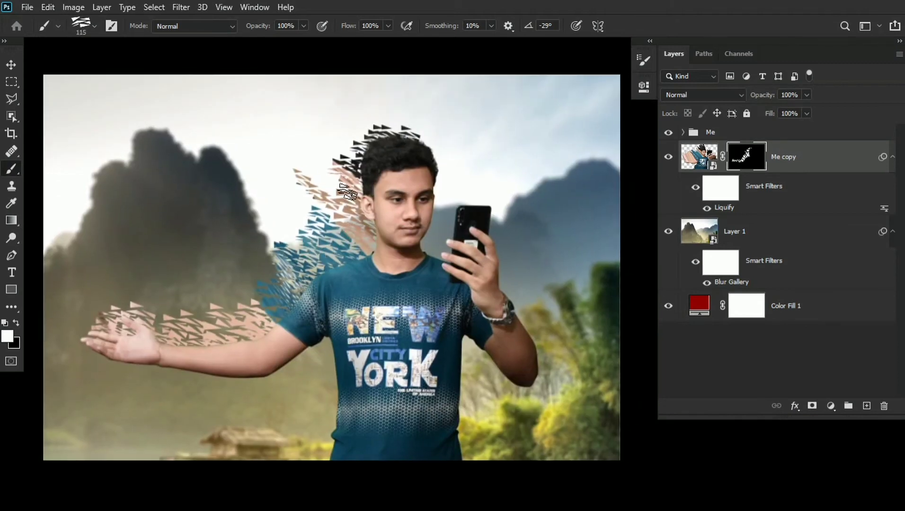
- Extend the shards around the hair and above the outstretched fingers with the size 115 brush
left_click(354, 133)
left_click_drag(336, 188, 344, 184)
left_click(96, 327)
left_click_drag(96, 328, 111, 324)
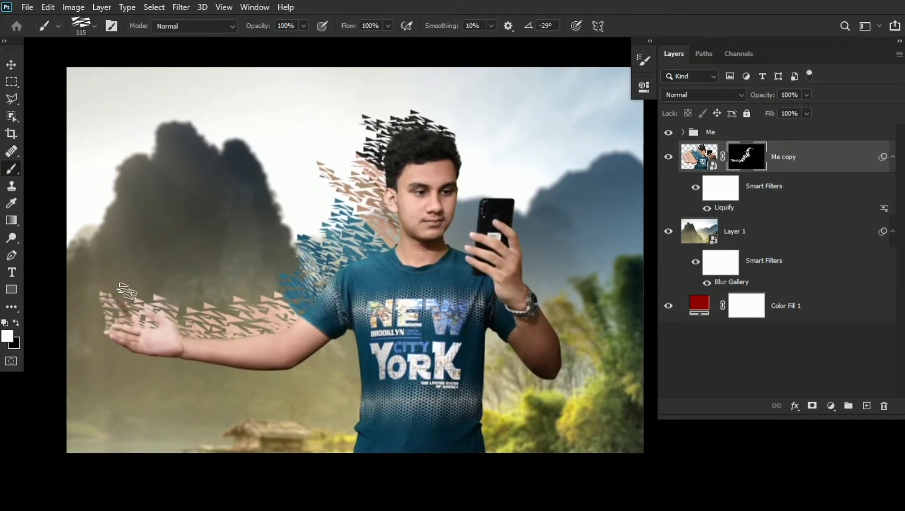
- Pull the outstretched hand's edge further outward in the Liquify filter and add shards around the fingertips and forearm
left_click_drag(251, 320, 287, 331)
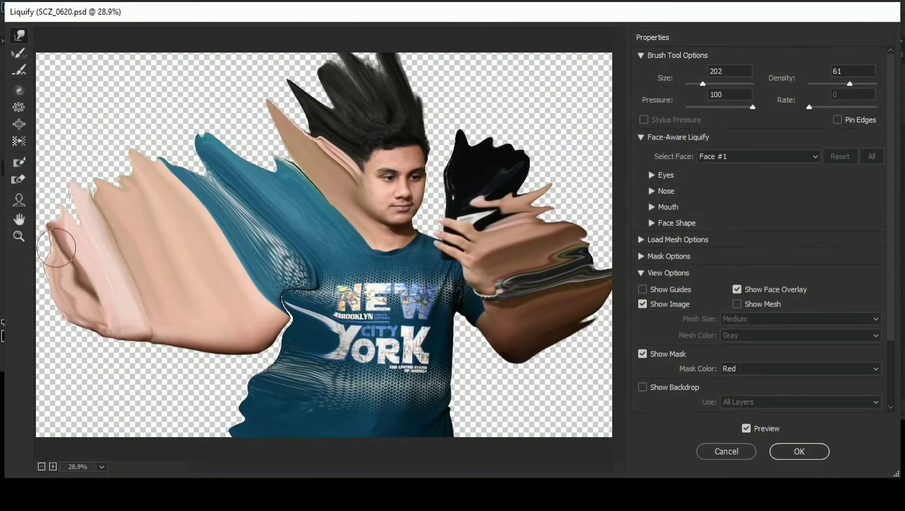
key("Return")
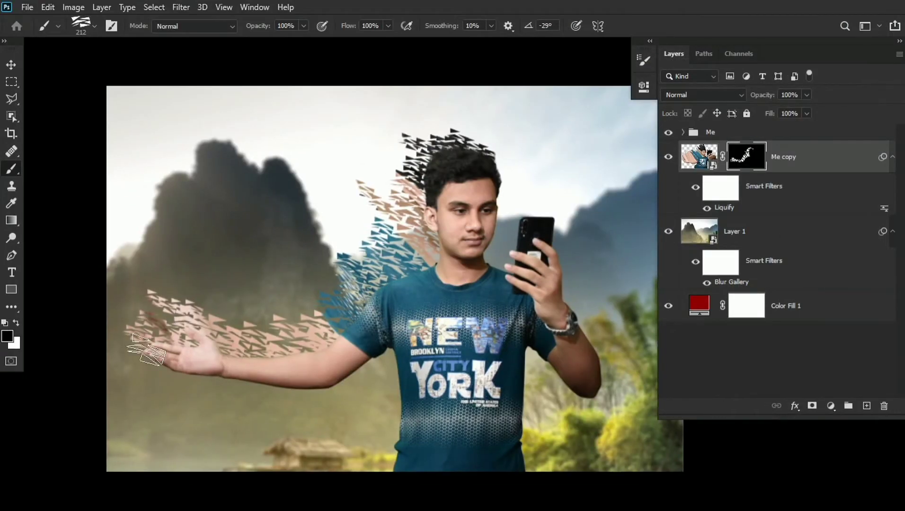
key("x")
left_click_drag(226, 326, 220, 328)
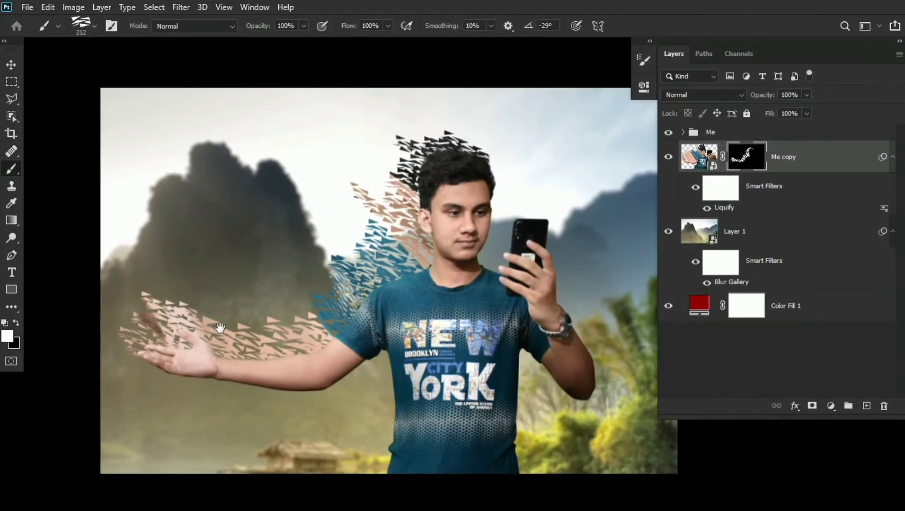
key("x")
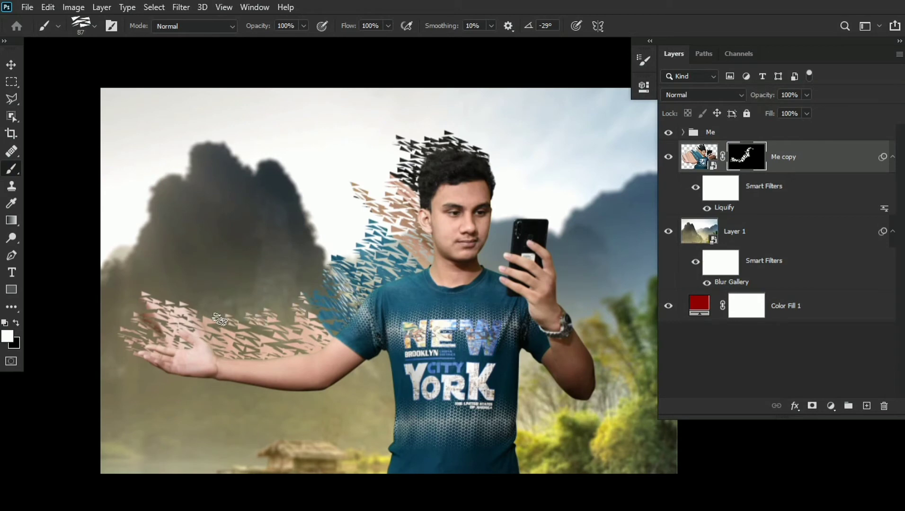
- Rotate the shard brush to -160° and stamp shards around the phone and the hand holding it
left_click_drag(386, 308, 340, 327)
left_click(643, 61)
left_click_drag(613, 208, 562, 217)
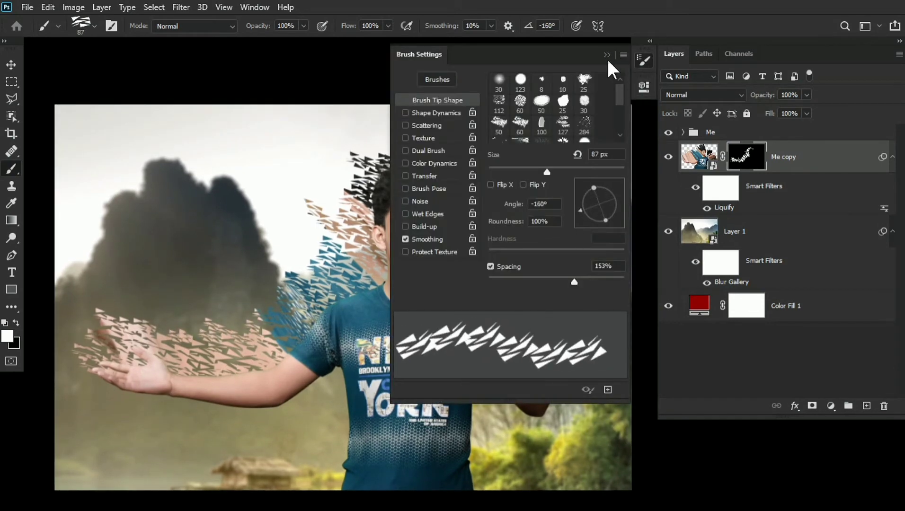
left_click(607, 56)
left_click_drag(524, 193, 420, 156)
key("bracketright")
key("bracketright")
key("bracketright")
key("bracketright")
key("bracketright")
key("bracketright")
key("bracketright")
key("bracketright")
key("bracketright")
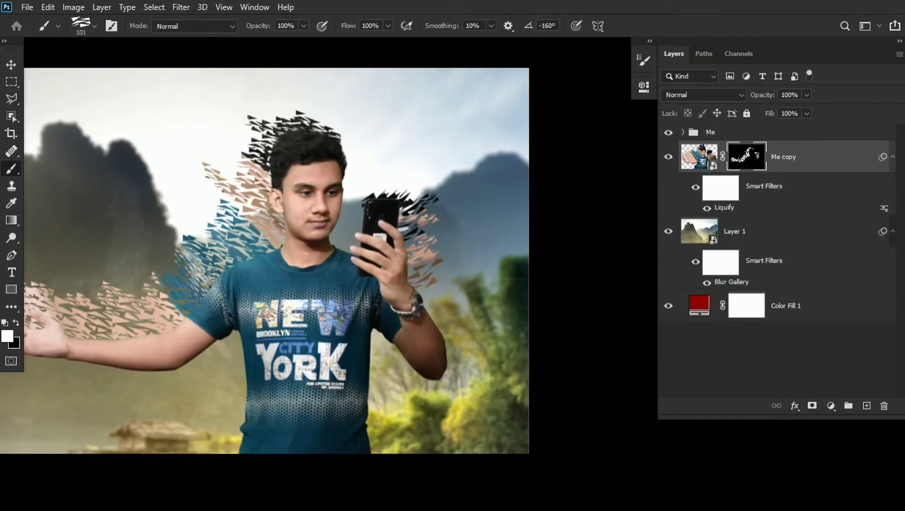
- Paint shards along the watch and bent forearm, and add larger outer shards with the size 281 brush
left_click_drag(451, 350, 460, 239)
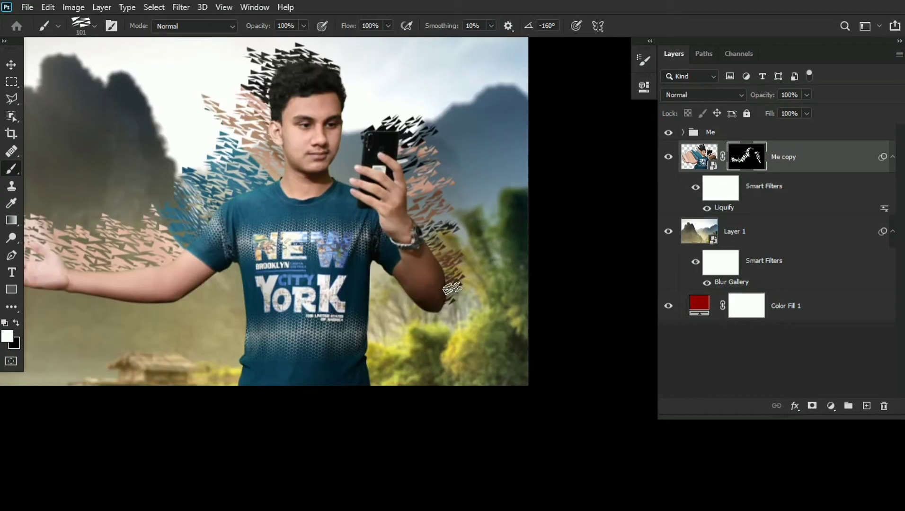
scroll(447, 244, "down", 1)
left_click(452, 209)
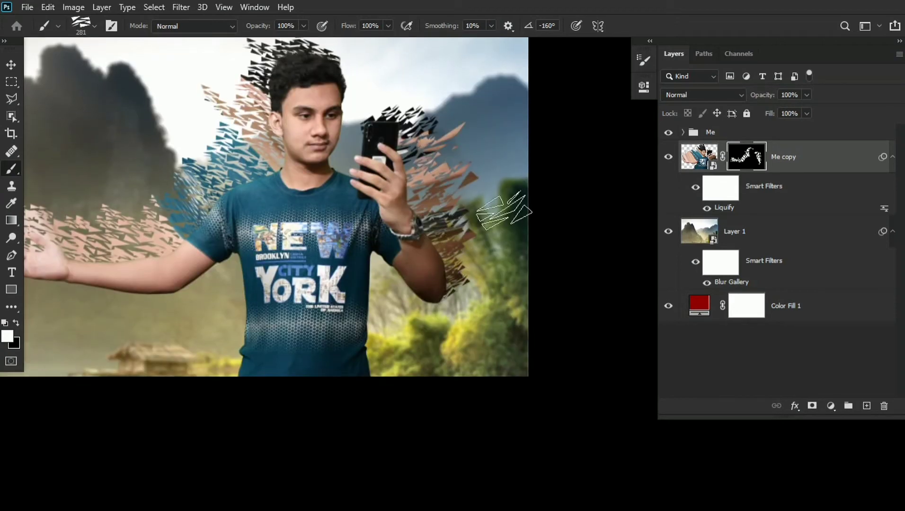
left_click_drag(496, 209, 519, 208)
left_click(498, 256)
left_click_drag(428, 149, 504, 190)
- Rotate the shard brush to -51° and stamp large black shards above the phone
key("F5")
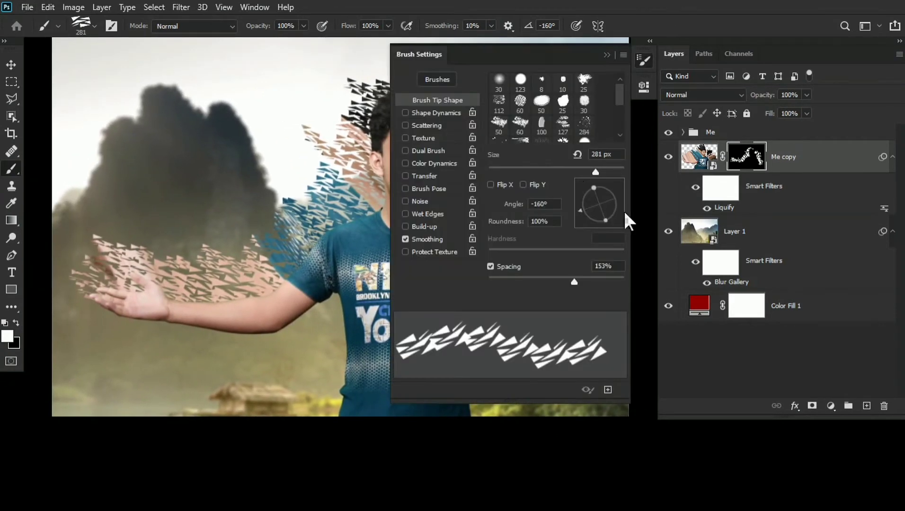
mouse_move(616, 208)
left_mouse_down()
mouse_move(627, 208)
mouse_move(615, 225)
left_mouse_up()
key("F5")
left_click_drag(334, 114, 344, 120)
mouse_move(366, 173)
left_mouse_down()
mouse_move(356, 170)
mouse_move(365, 168)
left_mouse_up()
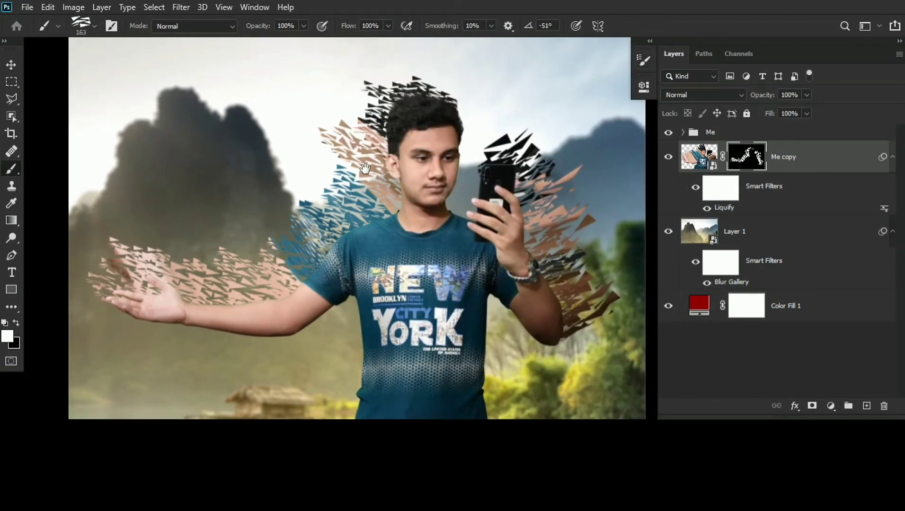
- Collapse the Me copy layer's smart filters and rename the layer as Fade
left_click_drag(414, 209, 401, 216)
scroll(401, 216, "down", 2)
scroll(401, 216, "up", 1)
left_click(893, 157)
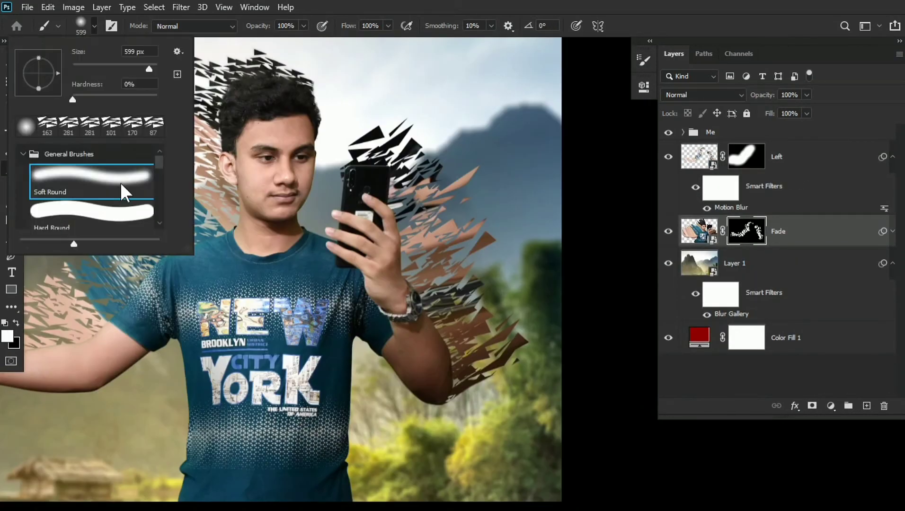
- Break up the shards beside the phone and bent forearm by stamping black on the Fade mask with the brush at 0°
scroll(126, 192, "down", 3)
double_click(122, 202)
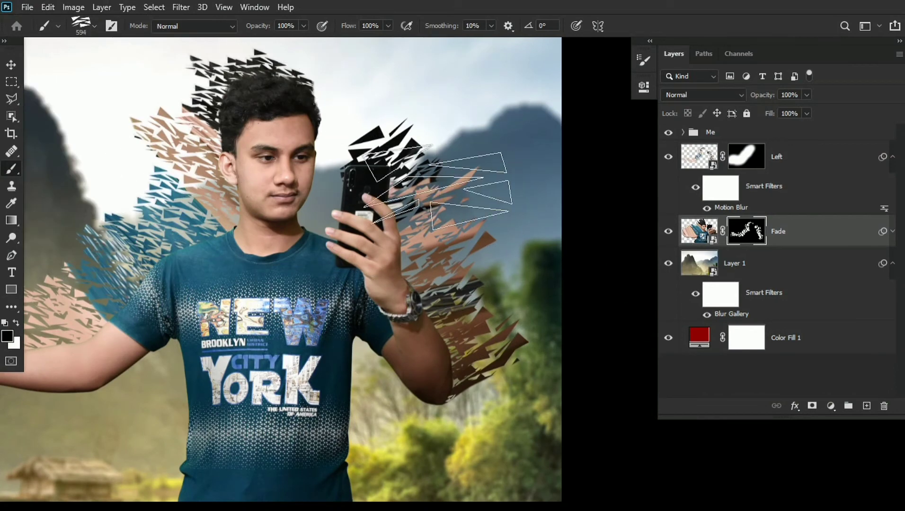
left_click_drag(438, 188, 384, 187)
left_click(456, 242)
mouse_move(479, 325)
left_mouse_down()
mouse_move(443, 262)
mouse_move(481, 291)
mouse_move(445, 321)
left_mouse_up()
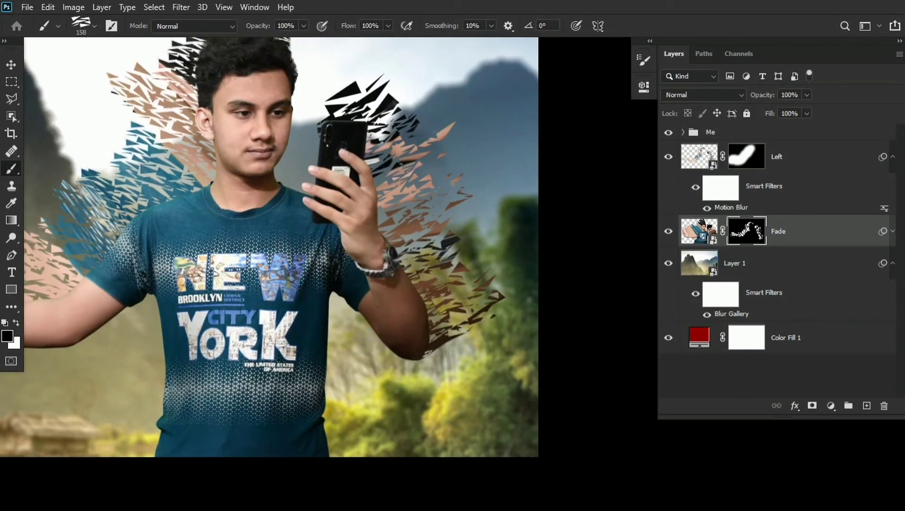
- Break up the shards around the head, shoulder and outstretched arm with small black stamps on the Fade mask
left_click_drag(265, 265, 569, 224)
left_click_drag(362, 258, 368, 264)
left_click(180, 226)
left_click_drag(497, 153, 435, 220)
left_click_drag(434, 178, 427, 178)
left_click_drag(402, 222, 387, 241)
left_click(309, 316)
left_click_drag(297, 304, 356, 268)
left_click_drag(194, 278, 236, 294)
left_click_drag(351, 311, 278, 317)
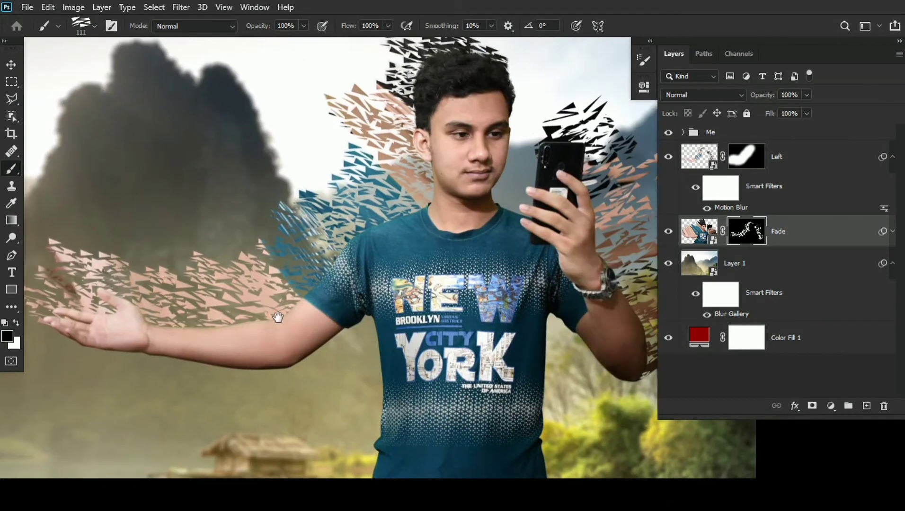
- Rotate the shard brush to -31° and stamp small stray white shards at size 78 on the Fade mask beyond the shoulder
left_click_drag(440, 314, 360, 291)
left_click(644, 61)
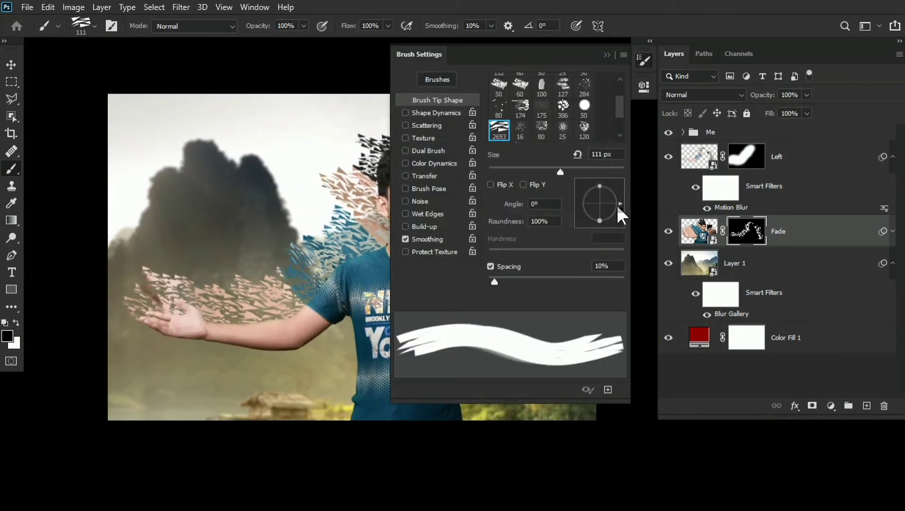
left_click_drag(539, 278, 544, 280)
left_click_drag(290, 240, 280, 240)
mouse_move(253, 236)
left_mouse_down()
mouse_move(287, 237)
mouse_move(316, 210)
left_mouse_up()
key("x")
left_click(272, 247)
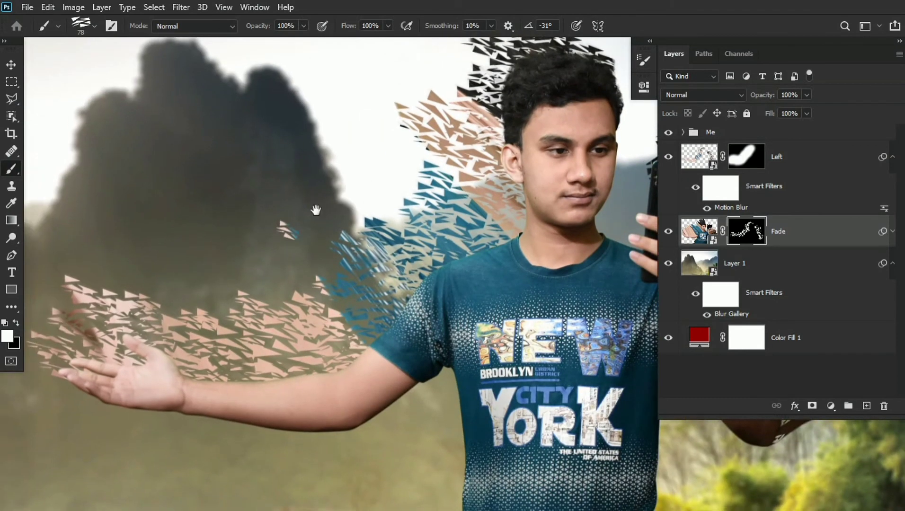
key("x")
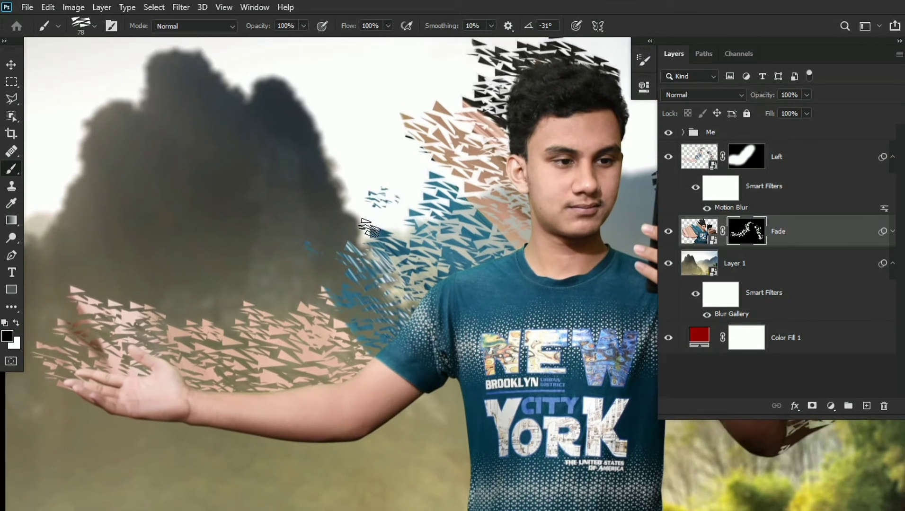
- Stamp small stray shards above the outstretched arm on the Fade mask with the shard brush at size 78 and -31°
key("x")
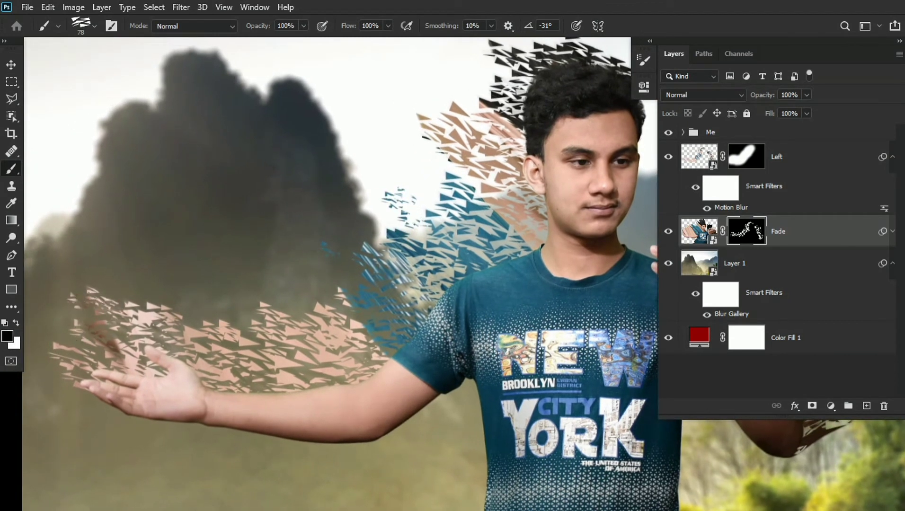
key("x")
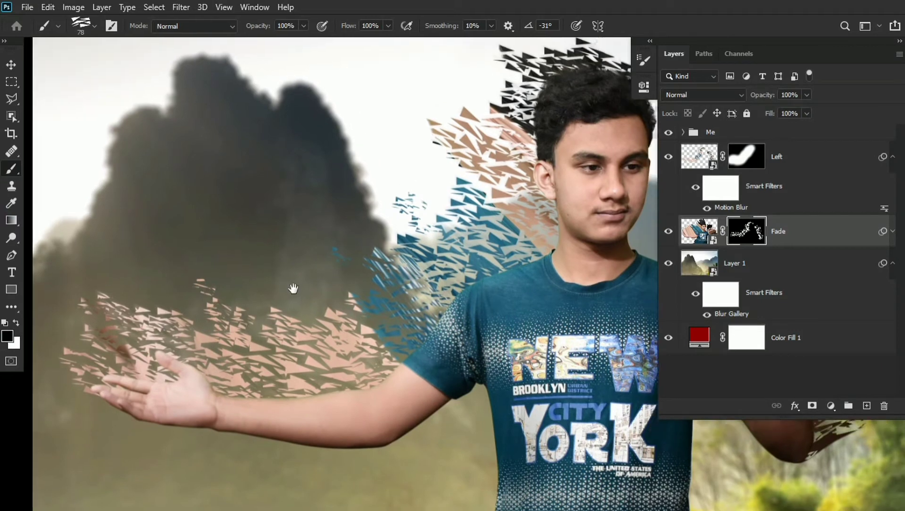
key("x")
scroll(231, 303, "down", 6)
scroll(396, 284, "up", 1)
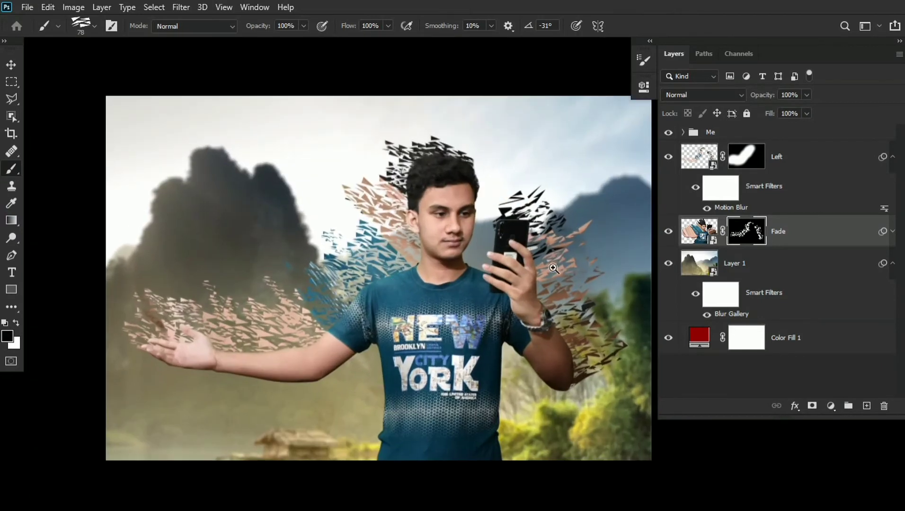
- Extend and break up the shards around the hair, phone and bent forearm with size 78 stamps on the Fade mask
scroll(555, 269, "up", 8)
left_click_drag(554, 269, 499, 270)
left_click_drag(356, 190, 284, 189)
left_click_drag(208, 265, 331, 263)
left_click_drag(299, 202, 330, 206)
left_click_drag(339, 76, 327, 165)
key("b")
key("x")
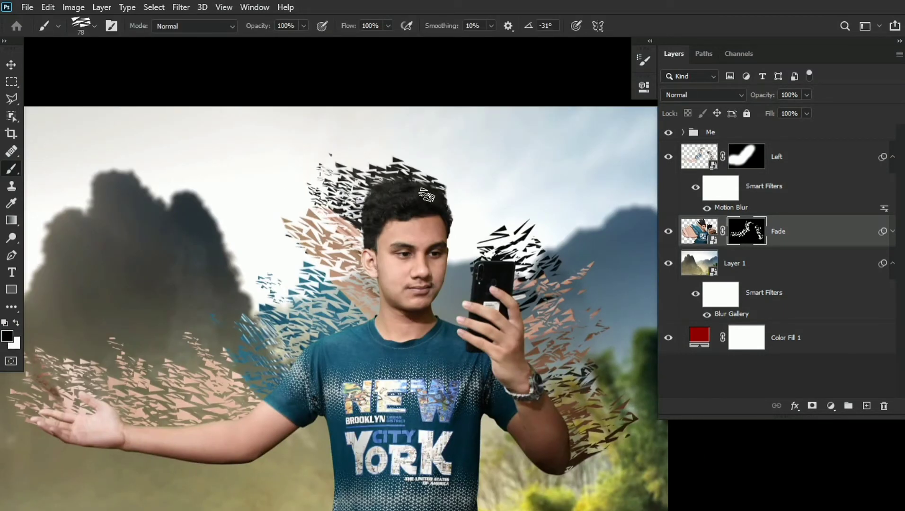
key("ctrl+0")
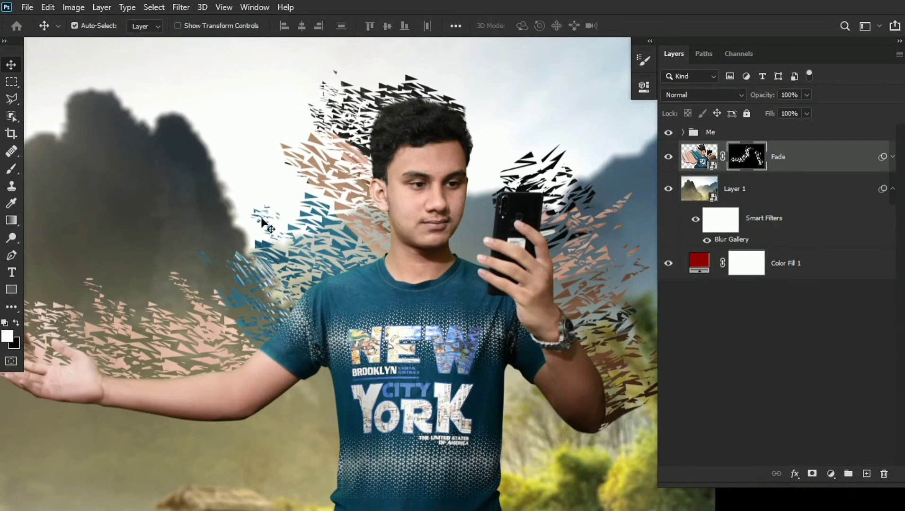
- Set the shard brush to 0° and size 91, and break up the shards near the shoulder and outstretched arm with black on the Fade mask
key("b")
left_click(87, 26)
double_click(48, 126)
left_click_drag(362, 262, 350, 262)
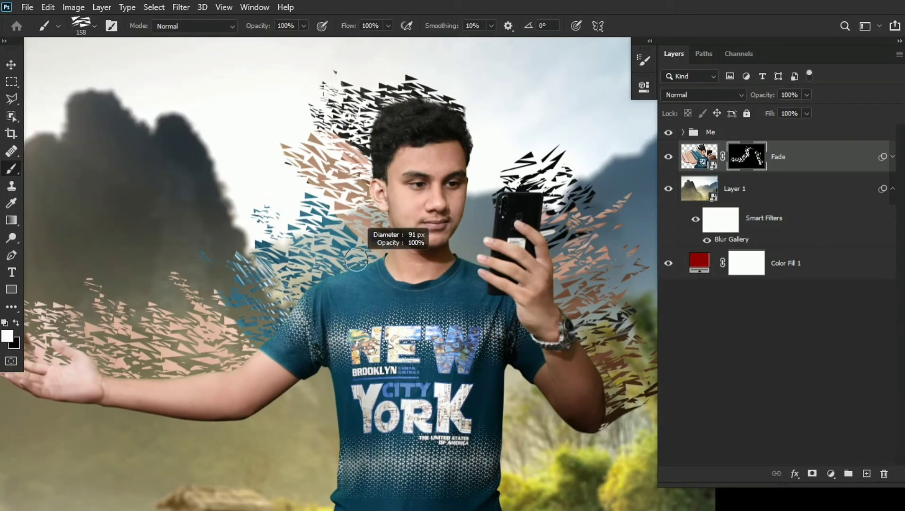
left_click_drag(395, 243, 401, 237)
key("x")
mouse_move(280, 250)
left_mouse_down()
mouse_move(282, 234)
mouse_move(303, 229)
mouse_move(346, 174)
left_mouse_up()
left_click_drag(245, 241, 239, 228)
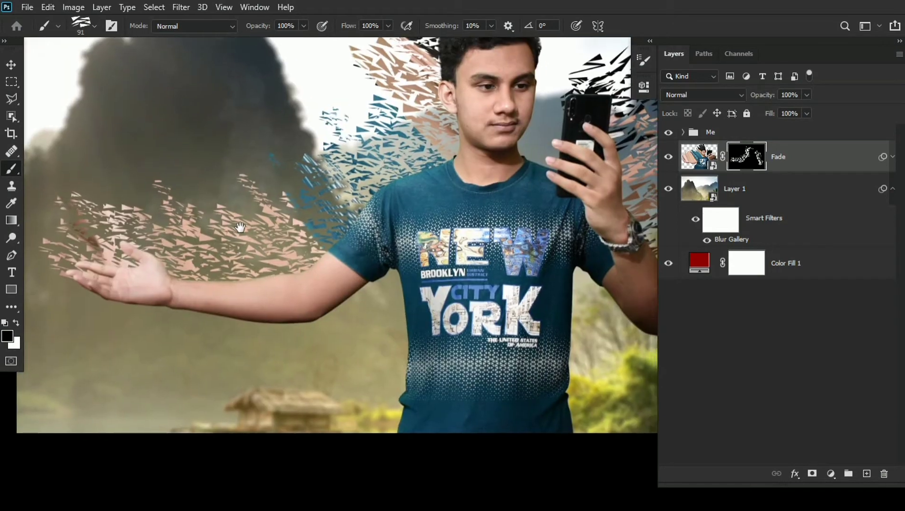
left_click_drag(378, 49, 316, 134)
mouse_move(380, 216)
left_mouse_down()
mouse_move(380, 225)
mouse_move(380, 218)
left_mouse_up()
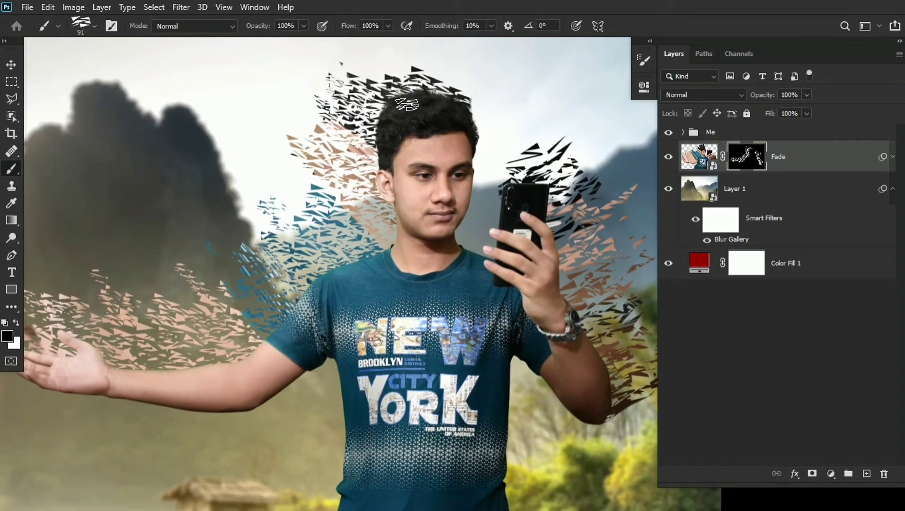
- Add and split shards beyond the bent forearm with alternating white and black size 91 stamps on the Fade mask
left_click_drag(398, 85, 266, 62)
key("x")
left_click_drag(477, 326, 386, 267)
key("x")
left_click_drag(390, 107, 429, 106)
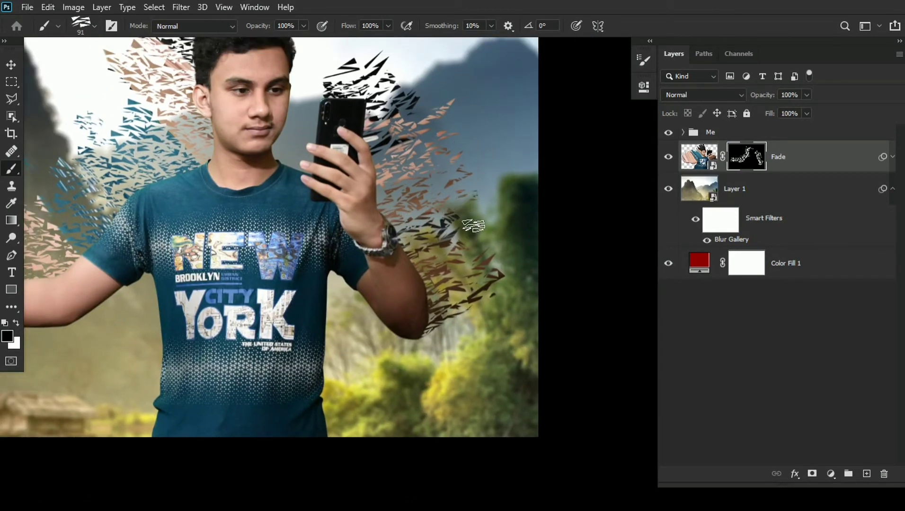
left_click_drag(493, 288, 575, 274)
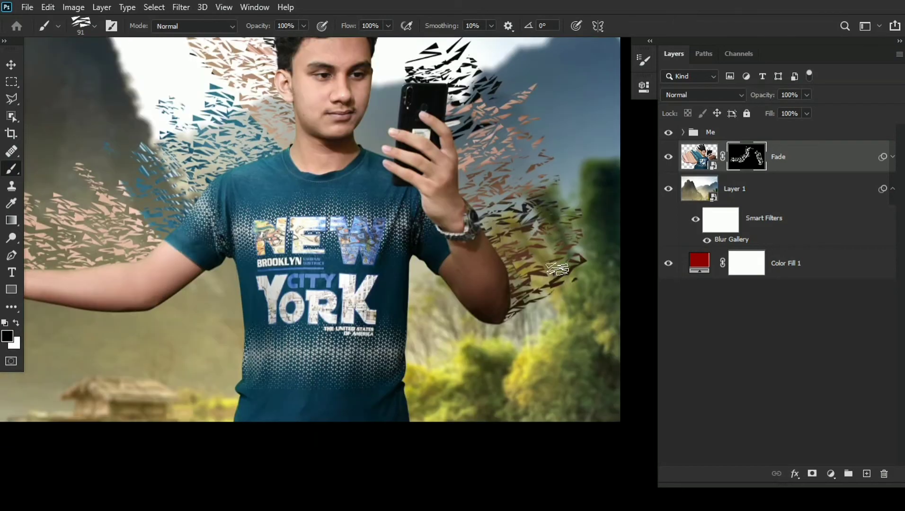
mouse_move(407, 227)
left_mouse_down()
mouse_move(502, 240)
mouse_move(417, 227)
left_mouse_up()
- Refine the remaining shards around the head, shoulder and both arms on the Fade mask, varying the brush between sizes 48 and 148
left_click_drag(318, 238, 295, 250)
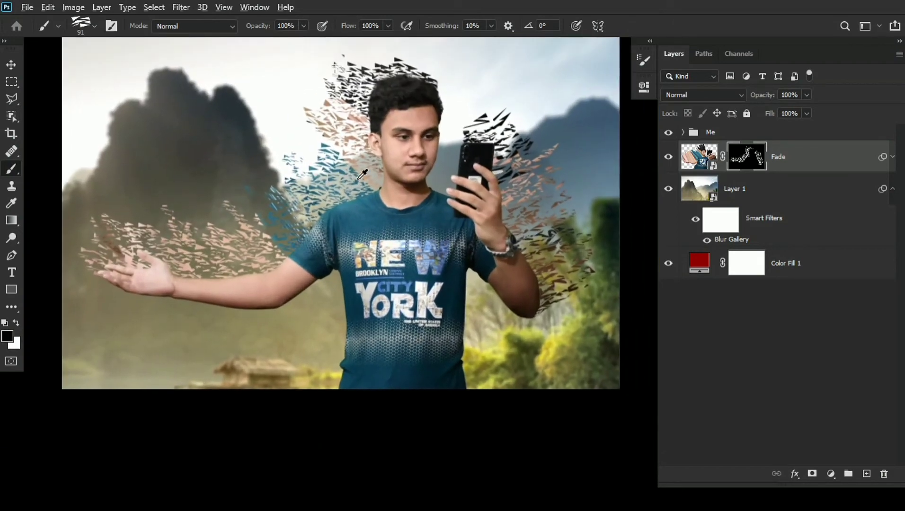
left_click_drag(311, 178, 332, 197)
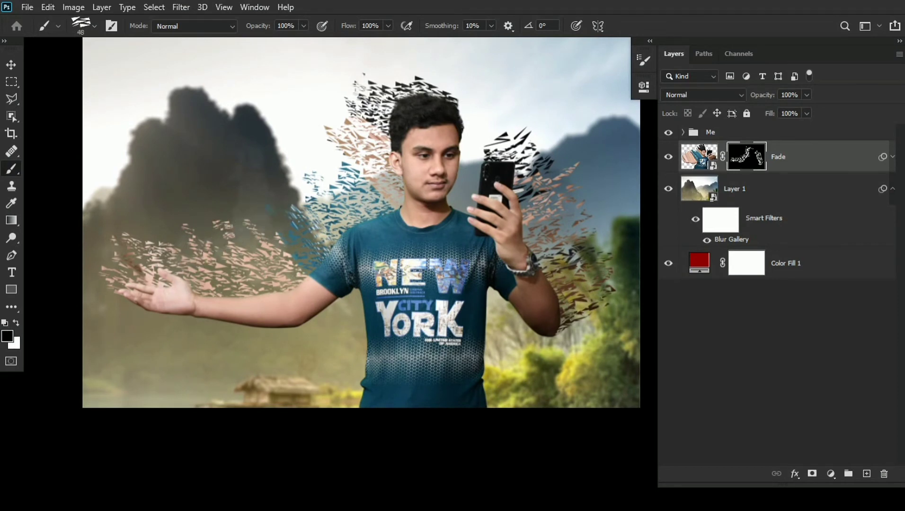
left_click_drag(270, 268, 242, 258)
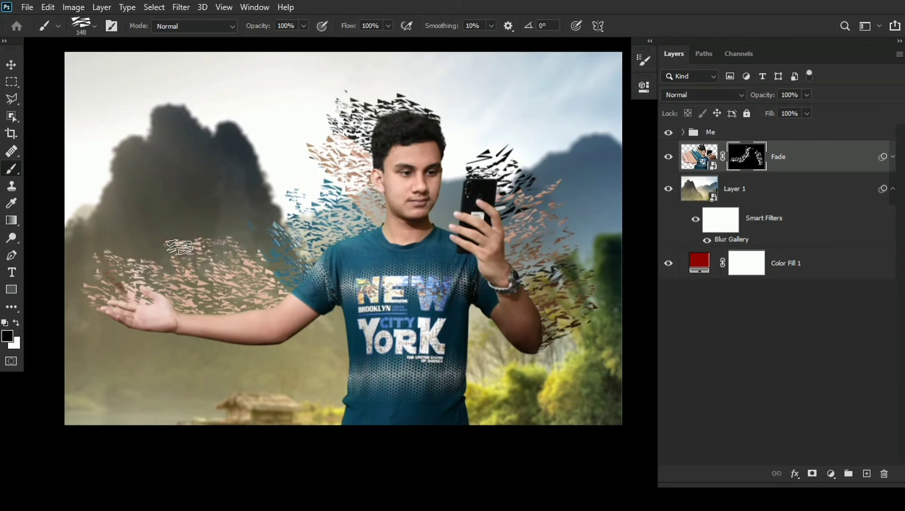
left_click_drag(330, 257, 310, 264)
left_click_drag(499, 199, 489, 198)
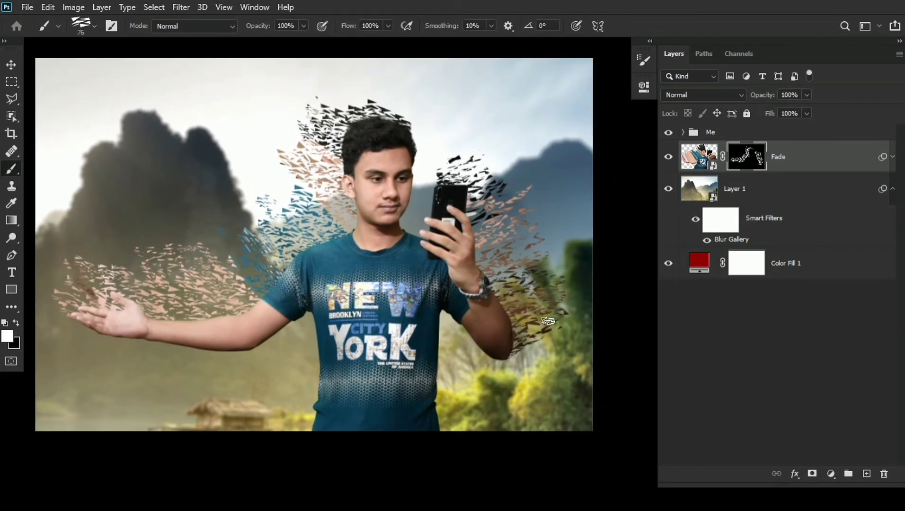
left_click_drag(500, 291, 516, 296)
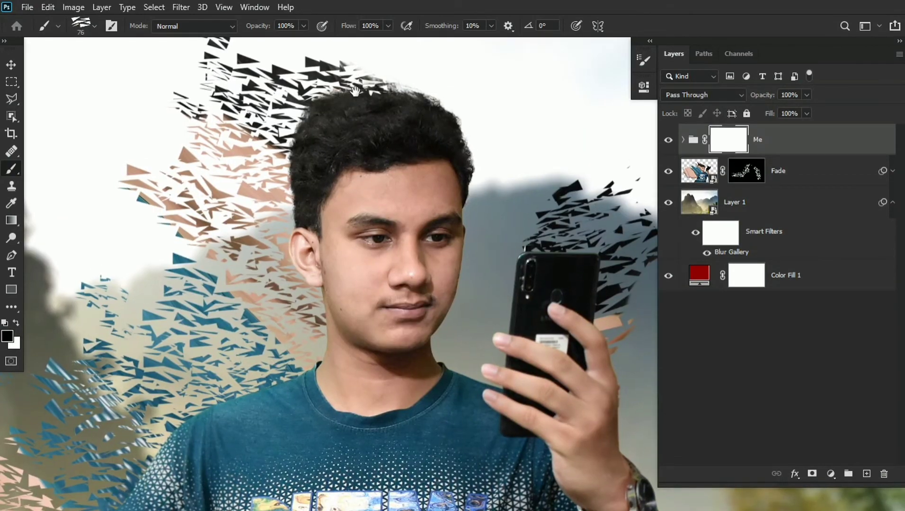
- Cut small shard-shaped gaps into the hair and ear edge by stamping black on the Me group mask at size 50 to 59
left_click_drag(355, 91, 359, 91)
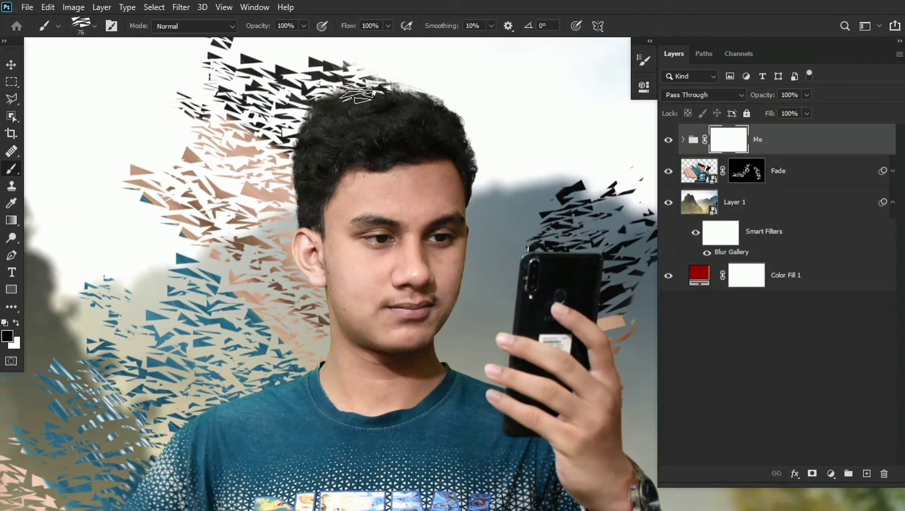
key("bracketleft")
key("bracketleft")
key("bracketleft")
left_click_drag(310, 117, 314, 113)
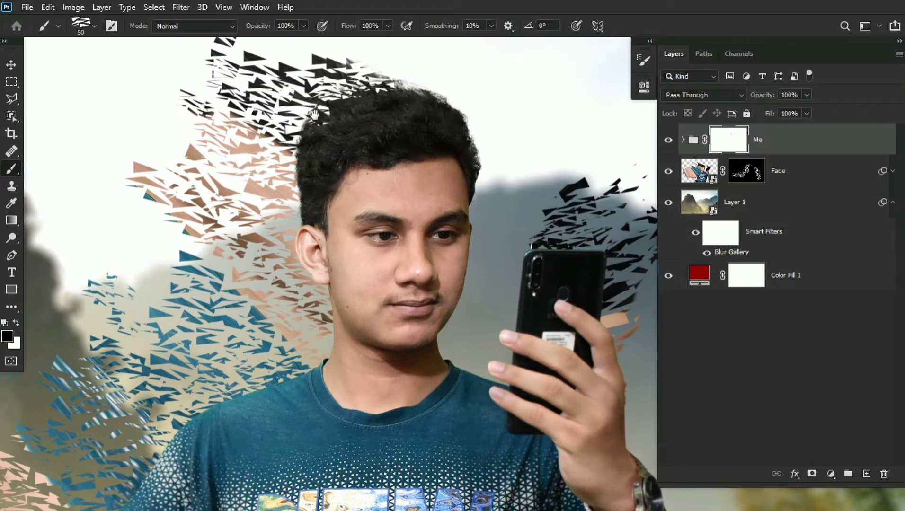
mouse_move(300, 153)
left_mouse_down()
mouse_move(304, 216)
mouse_move(327, 150)
left_mouse_up()
mouse_move(312, 192)
left_mouse_down()
mouse_move(316, 202)
mouse_move(324, 136)
left_mouse_up()
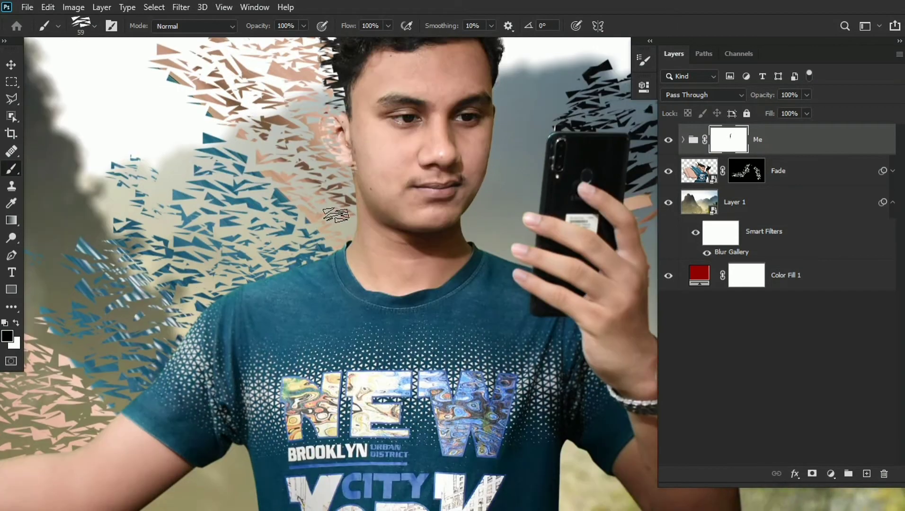
- Rotate the shard brush to -37° and stamp black gaps into the neck, shoulder and sleeve edge on the Me group mask
left_click(644, 60)
left_click_drag(615, 204, 612, 213)
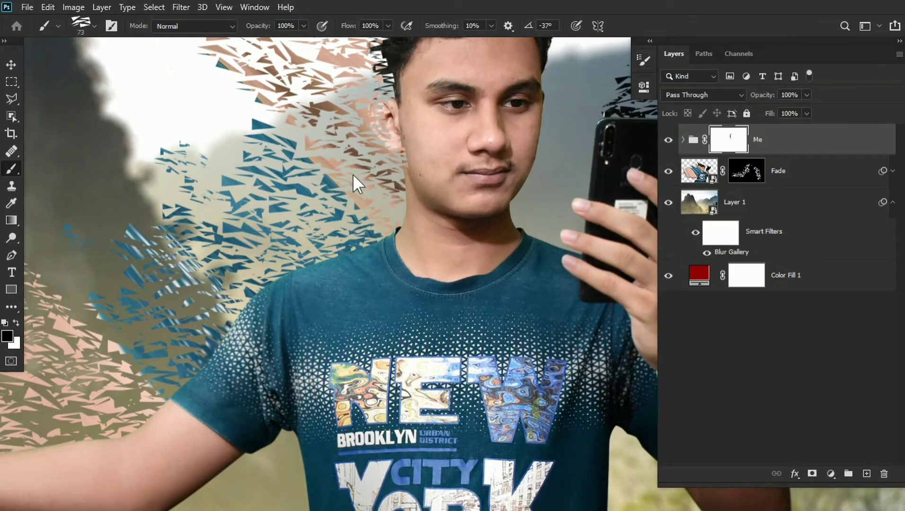
mouse_move(406, 208)
left_mouse_down()
mouse_move(398, 222)
mouse_move(483, 225)
left_mouse_up()
left_click_drag(402, 245, 413, 245)
mouse_move(337, 270)
left_mouse_down()
mouse_move(229, 384)
mouse_move(431, 227)
left_mouse_up()
left_click_drag(483, 211, 372, 299)
left_click_drag(424, 243, 474, 184)
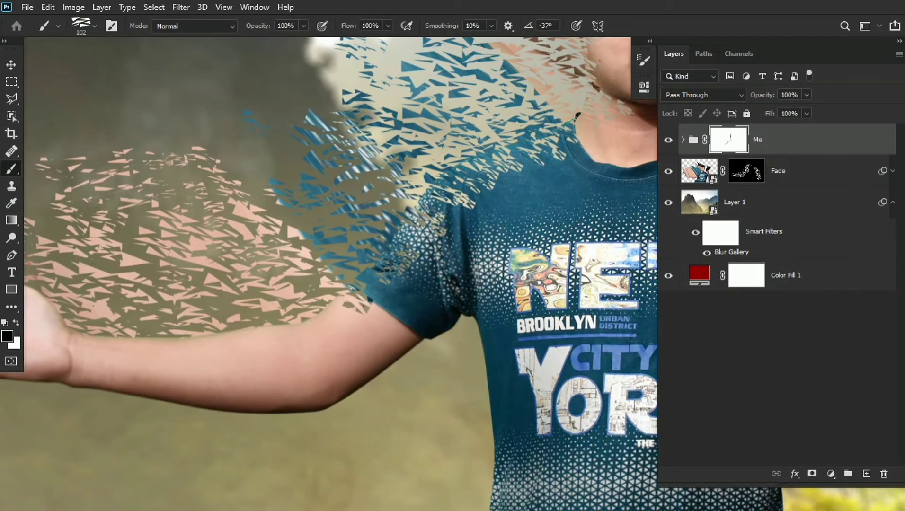
- Stamp black size 102 gaps along the upper edge of the outstretched forearm and hand on the Me group mask
left_click_drag(359, 303, 182, 324)
mouse_move(181, 324)
left_mouse_down()
mouse_move(305, 288)
mouse_move(229, 309)
left_mouse_up()
left_click_drag(190, 265, 242, 255)
mouse_move(228, 277)
left_mouse_down()
mouse_move(113, 251)
mouse_move(190, 283)
left_mouse_up()
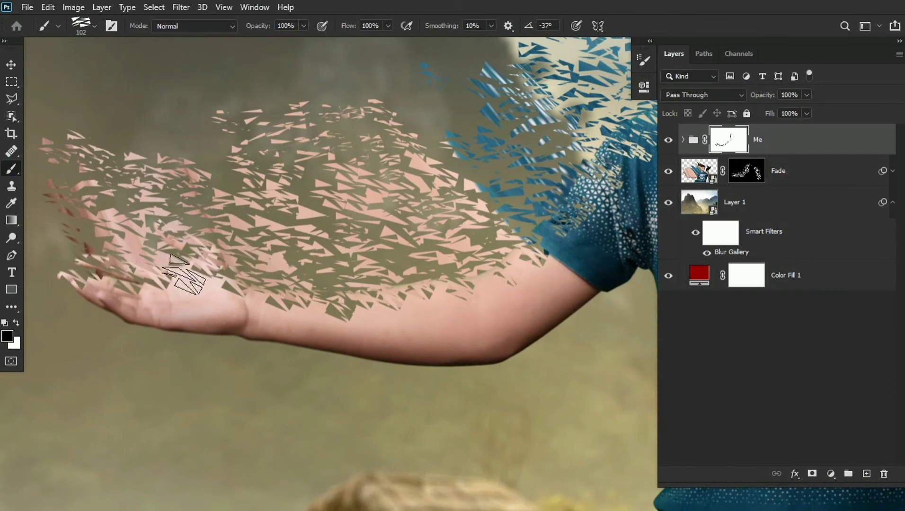
left_click_drag(629, 259, 464, 263)
scroll(465, 262, "down", 5)
mouse_move(506, 200)
left_mouse_down()
mouse_move(365, 199)
mouse_move(348, 208)
left_mouse_up()
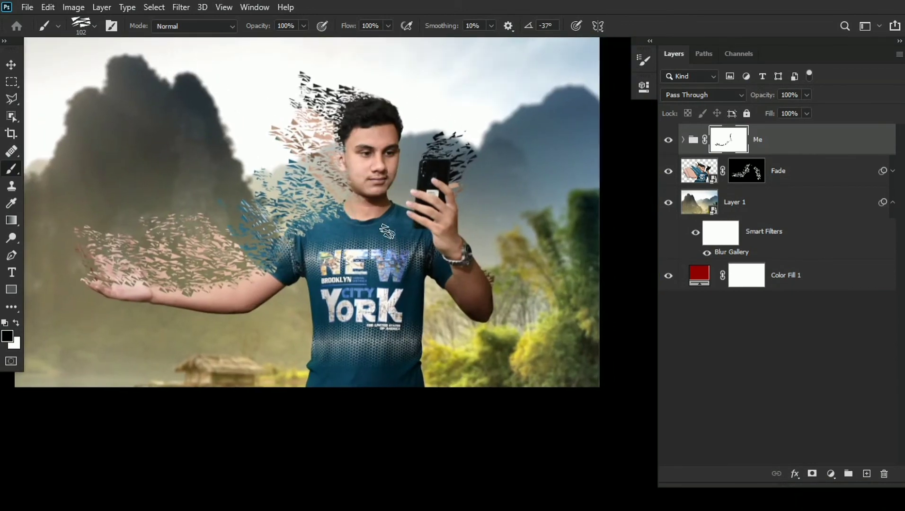
- Reveal shards along the shirt's side below the outstretched arm by stamping white on the Fade mask at sizes 72 and 105
left_click_drag(387, 232, 343, 243)
scroll(332, 221, "up", 5)
left_click_drag(326, 208, 465, 109)
mouse_move(337, 250)
left_mouse_down()
mouse_move(302, 251)
mouse_move(350, 218)
left_mouse_up()
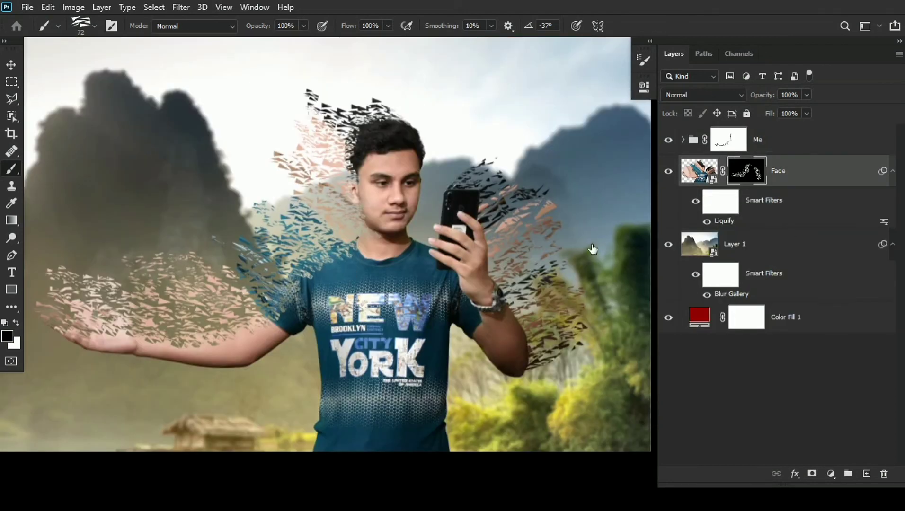
left_click_drag(316, 356, 329, 316)
left_click(322, 376)
left_click_drag(375, 272, 364, 315)
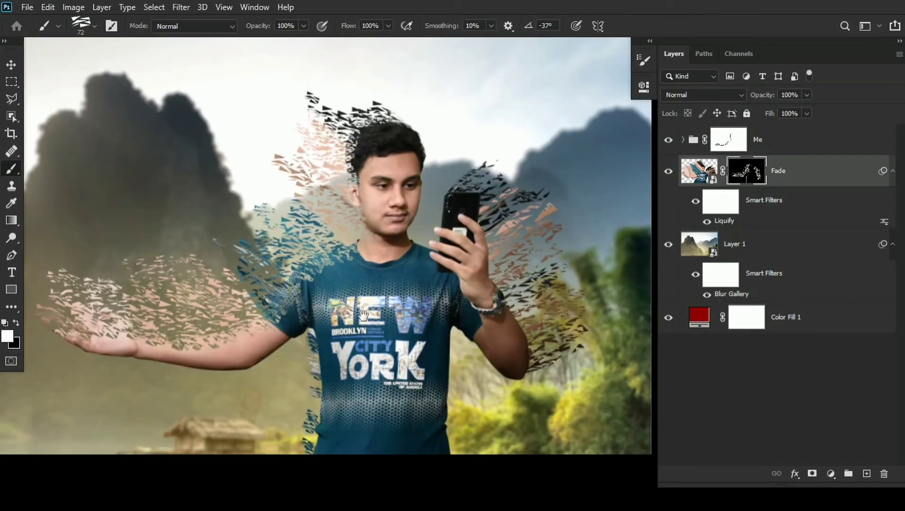
mouse_move(300, 385)
left_mouse_down()
mouse_move(290, 432)
mouse_move(312, 440)
mouse_move(306, 369)
left_mouse_up()
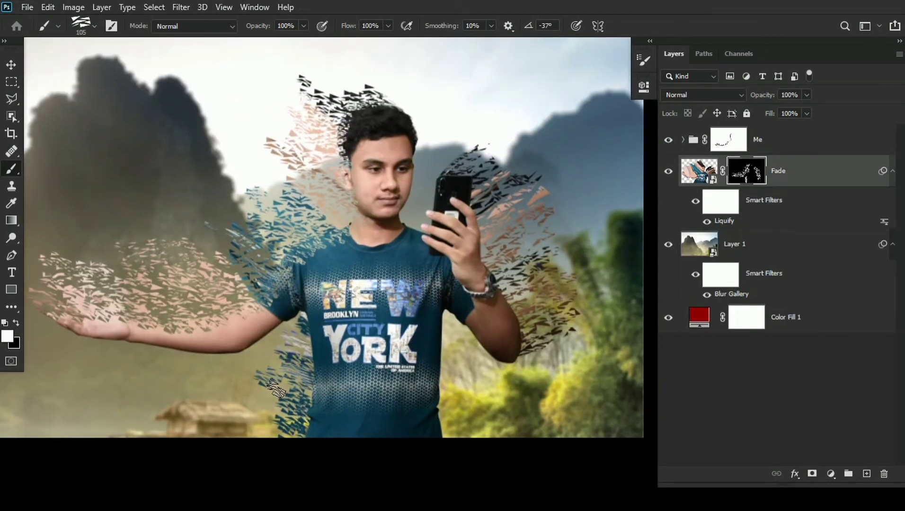
mouse_move(269, 393)
left_mouse_down()
mouse_move(267, 421)
mouse_move(291, 397)
mouse_move(279, 398)
left_mouse_up()
left_click(284, 414)
- Break up the new shards beside the shirt by stamping black on the Fade mask with the brush at size 52
key("ctrl+space")
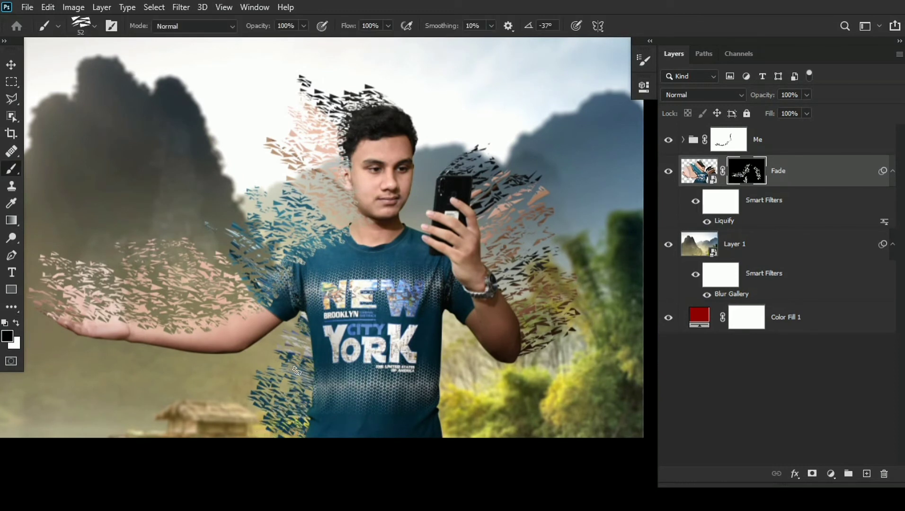
key("x")
left_click_drag(281, 434, 275, 449)
left_click_drag(290, 328, 286, 337)
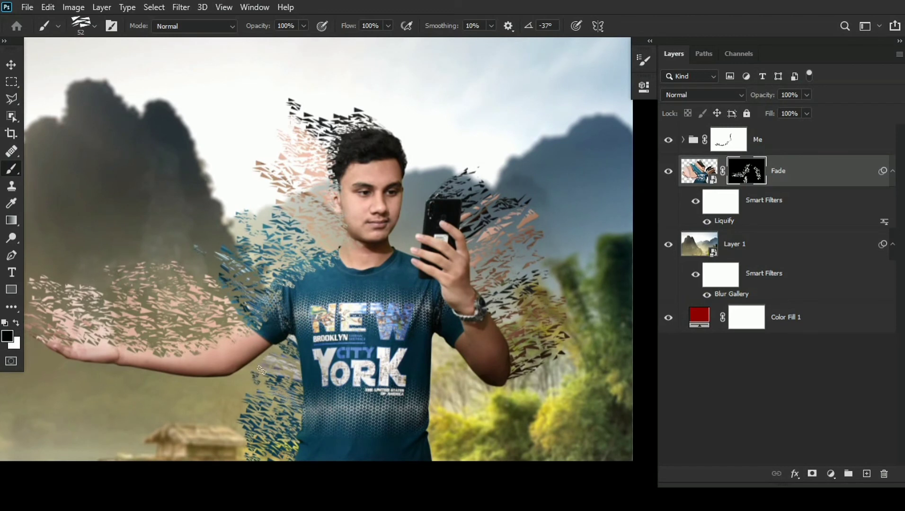
scroll(366, 371, "down", 2)
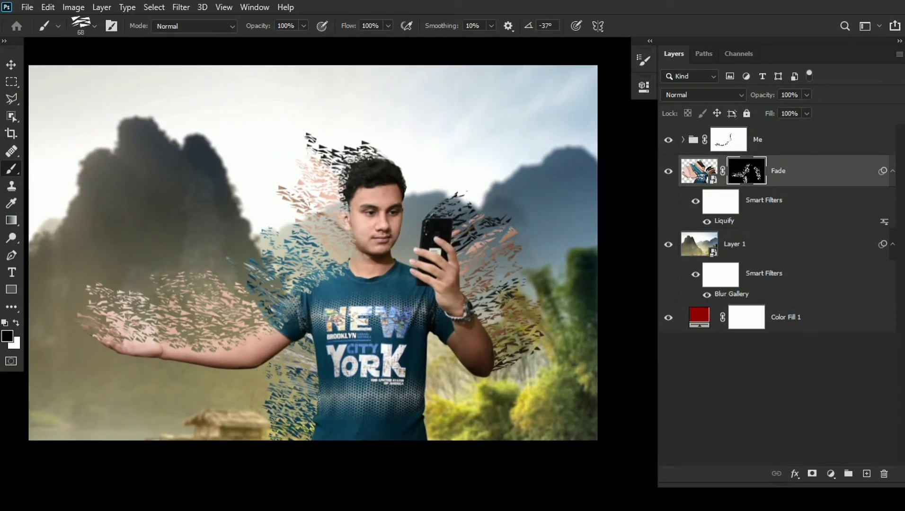
left_click_drag(338, 321, 344, 330)
- Cut gaps into the shirt's side and lower front with black on the Me group mask, enlarging the shard brush to size 320
left_click(729, 140)
key("bracketright")
key("bracketright")
key("bracketright")
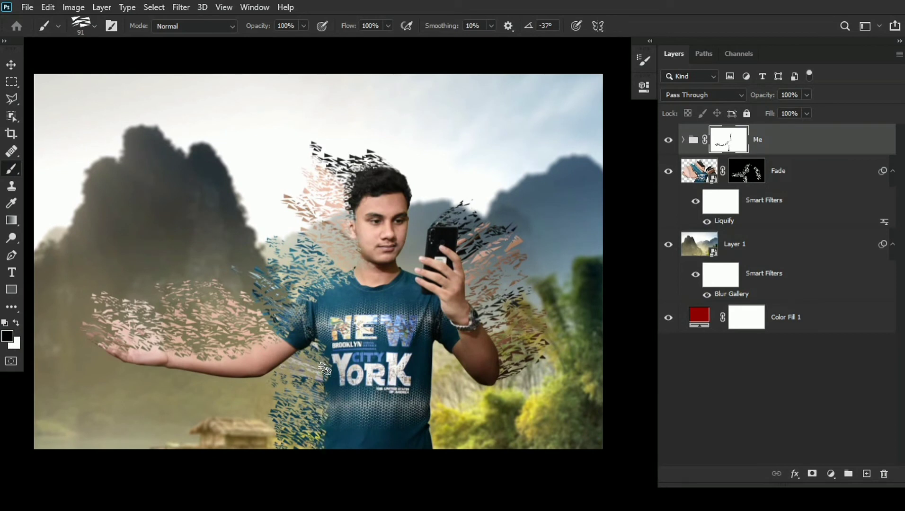
key("bracketright")
key("bracketright")
key("bracketright")
key("bracketright")
key("bracketright")
mouse_move(338, 403)
left_mouse_down()
mouse_move(364, 443)
mouse_move(358, 425)
left_mouse_up()
key("x")
left_click(388, 397)
key("x")
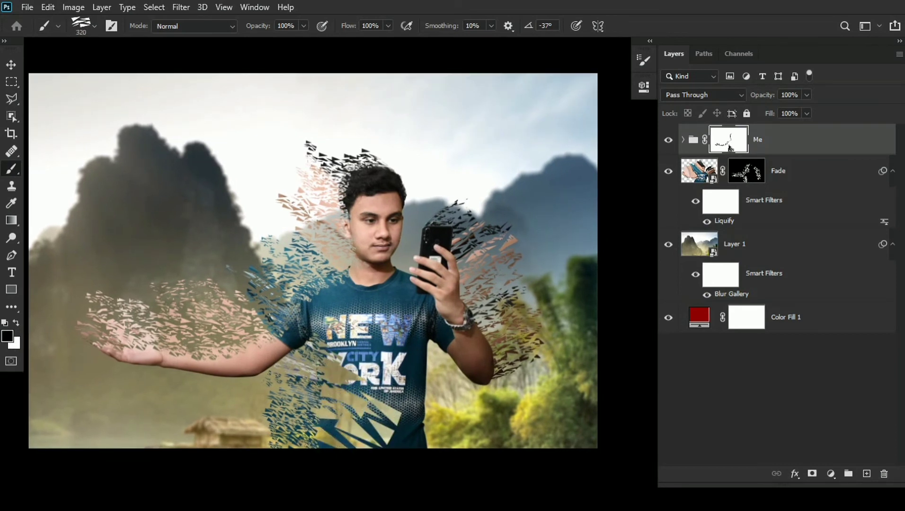
- Partly refill the large gaps in the shirt by stamping white on the Me group mask at size 320
key("x")
left_click(360, 409)
left_click(347, 393)
left_click_drag(404, 383, 410, 386)
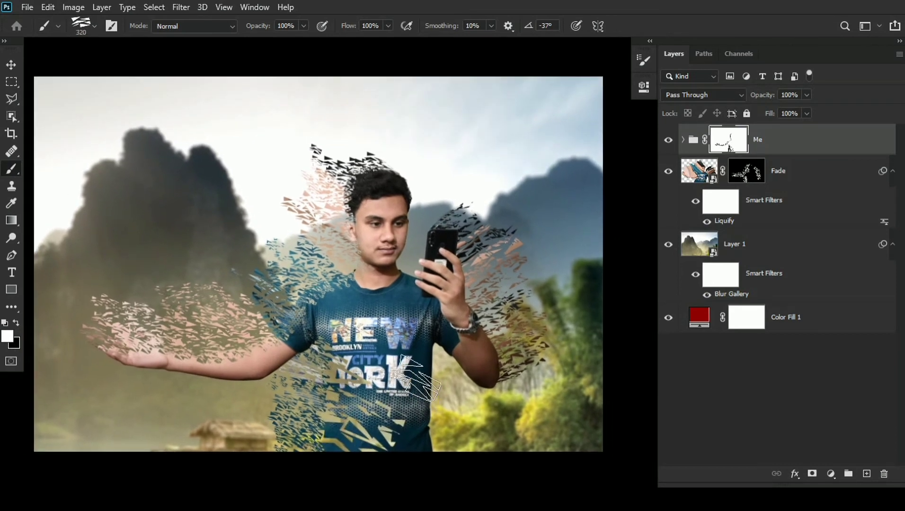
left_click_drag(417, 334, 419, 338)
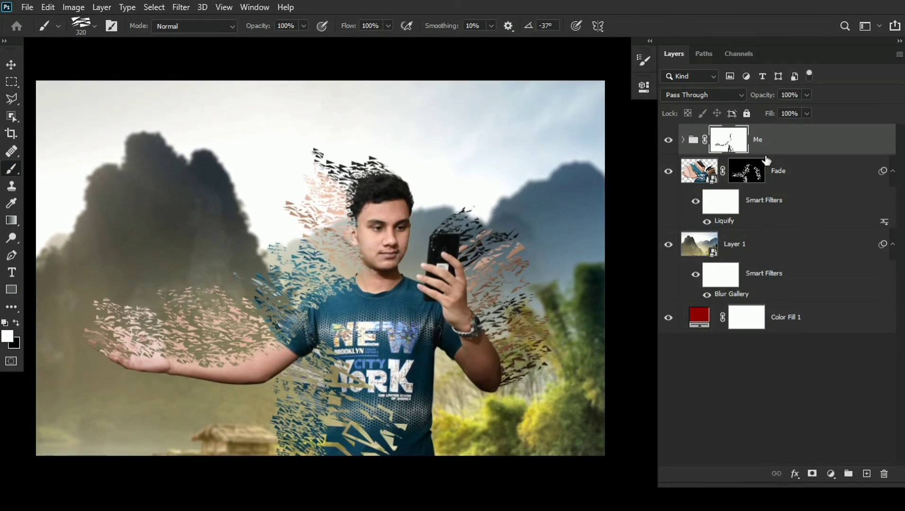
- Duplicate the Fade layer, convert the copy to a smart object, and hide the original Fade layer
left_click(797, 178)
key("ctrl+j")
right_click(800, 179)
left_click(700, 139)
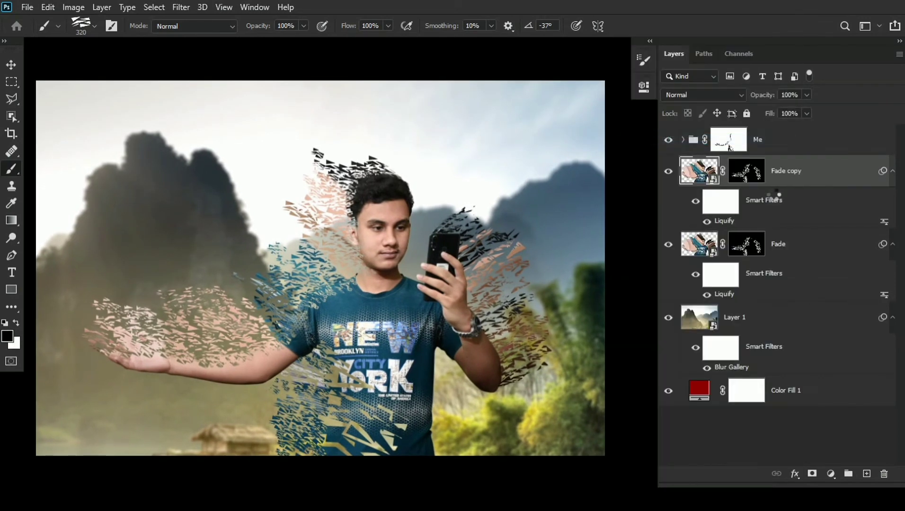
left_click(669, 203)
- Start a Blur Gallery filter on the Fade copy layer, replacing the Field Blur with a Tilt-Shift blur
mouse_move(495, 259)
left_mouse_down()
mouse_move(493, 239)
mouse_move(481, 238)
left_mouse_up()
left_click(178, 8)
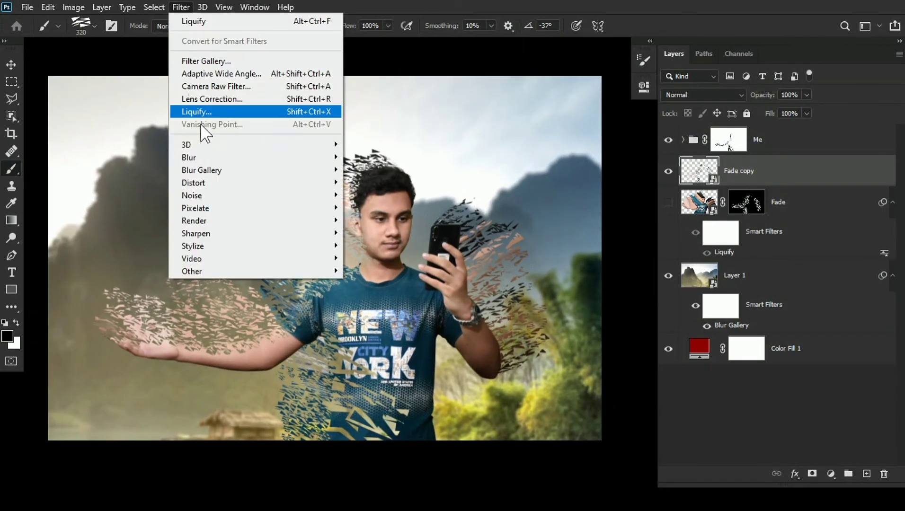
mouse_move(209, 170)
left_click(366, 170)
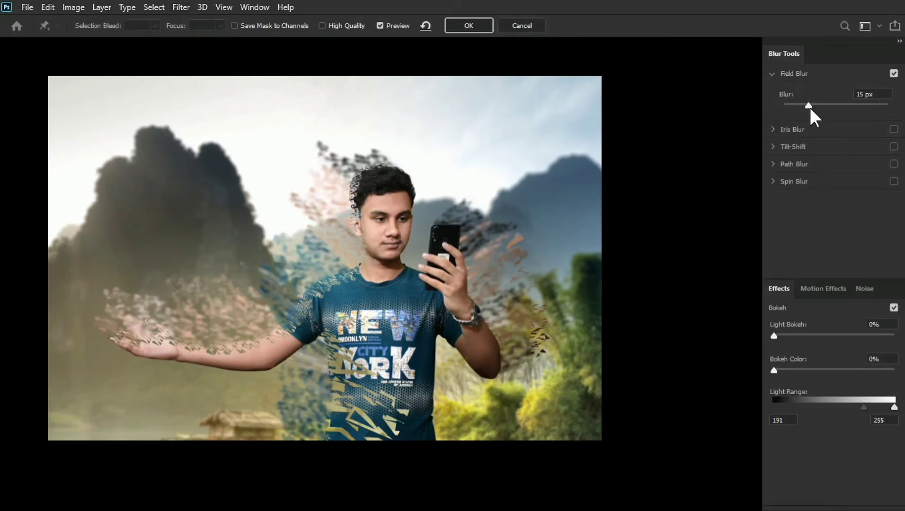
left_click(893, 73)
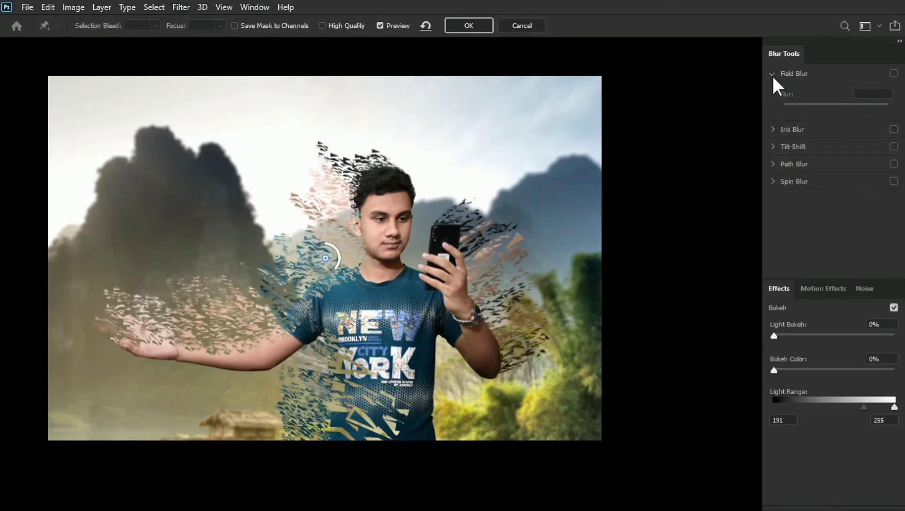
left_click(777, 148)
- Centre the Tilt-Shift on the outstretched forearm, slant its band, widen the upper transition and set the blur to 5 px
left_click_drag(335, 264, 270, 365)
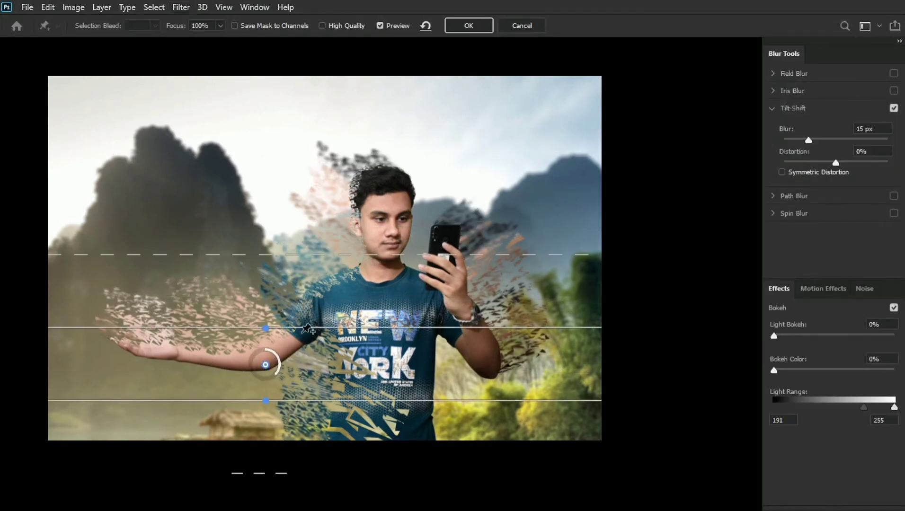
mouse_move(334, 321)
left_mouse_down()
mouse_move(334, 306)
mouse_move(336, 313)
left_mouse_up()
left_click_drag(367, 288, 319, 325)
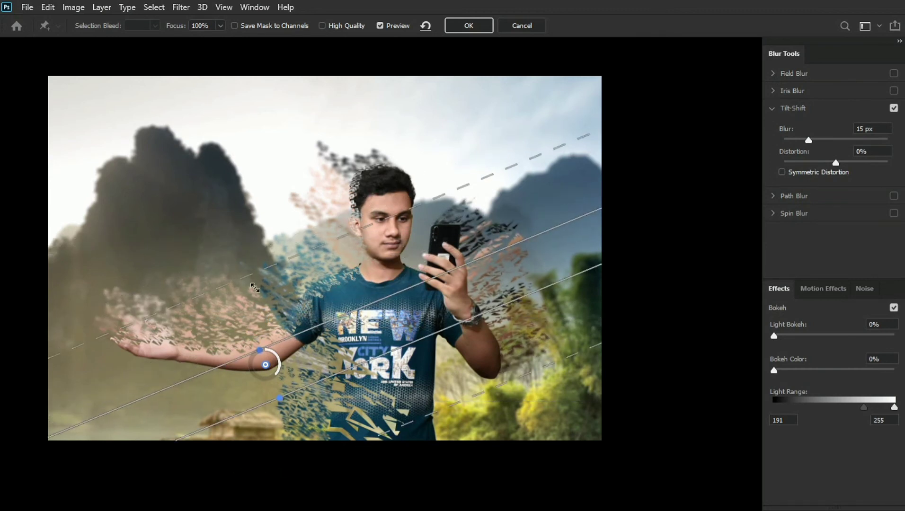
left_click_drag(235, 227, 226, 210)
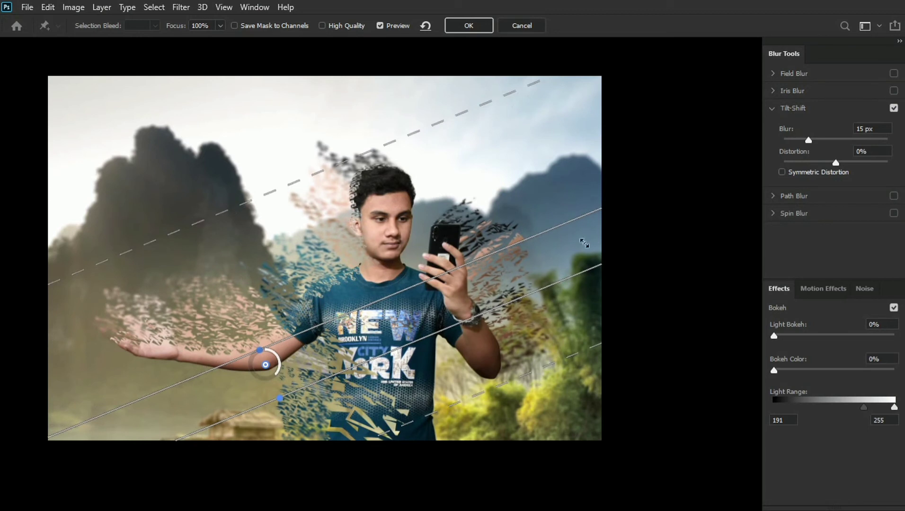
type("5")
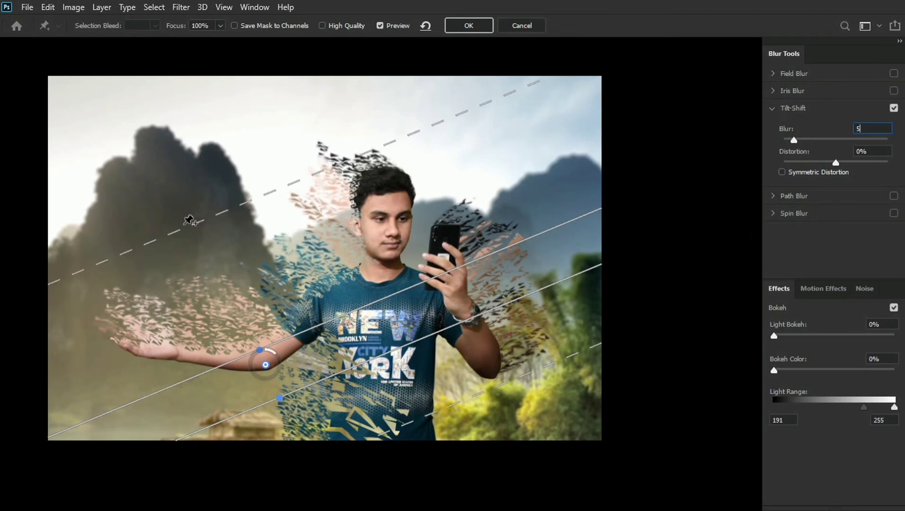
- Move the Tilt-Shift centre to the side of the shirt, steepen its band, and set the blur to 3 px
left_click_drag(189, 220, 242, 299)
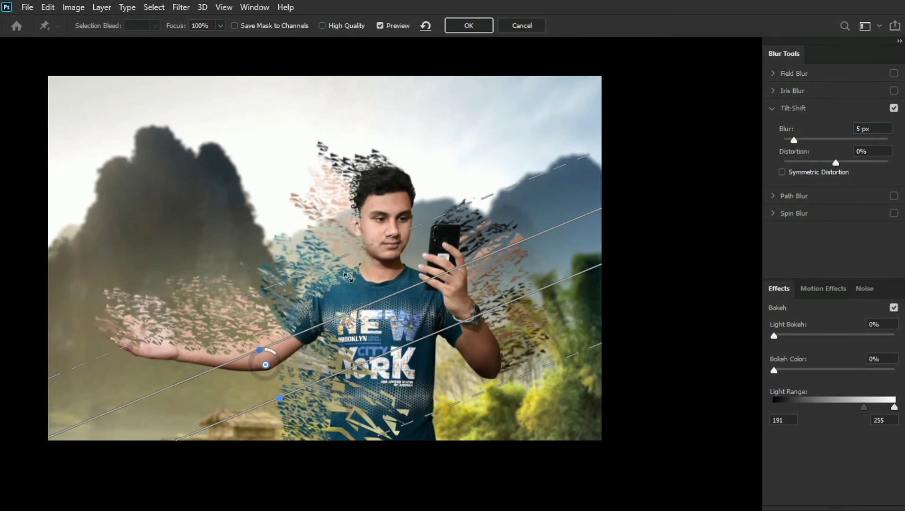
left_click_drag(340, 317, 317, 293)
left_click_drag(265, 365, 320, 342)
left_click_drag(267, 288, 253, 273)
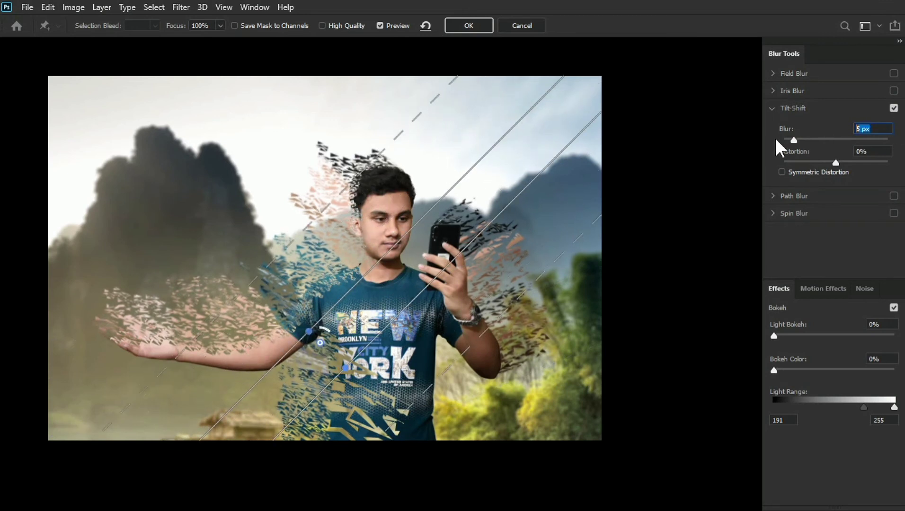
type("3")
- Add a second Tilt-Shift pin near the watch with a steep band and 4 px blur, and apply the filter
left_click(467, 316)
left_click_drag(467, 279, 469, 349)
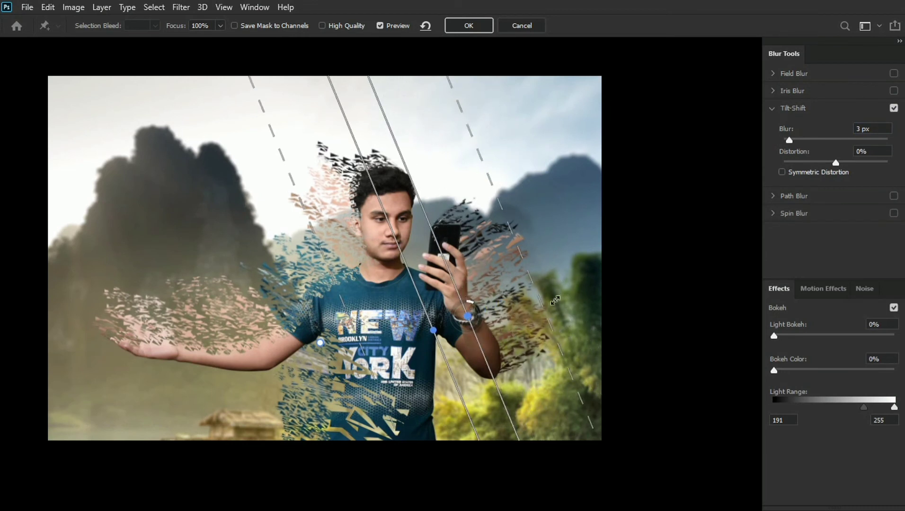
left_click_drag(549, 308, 519, 318)
left_click_drag(874, 129, 850, 129)
type("4")
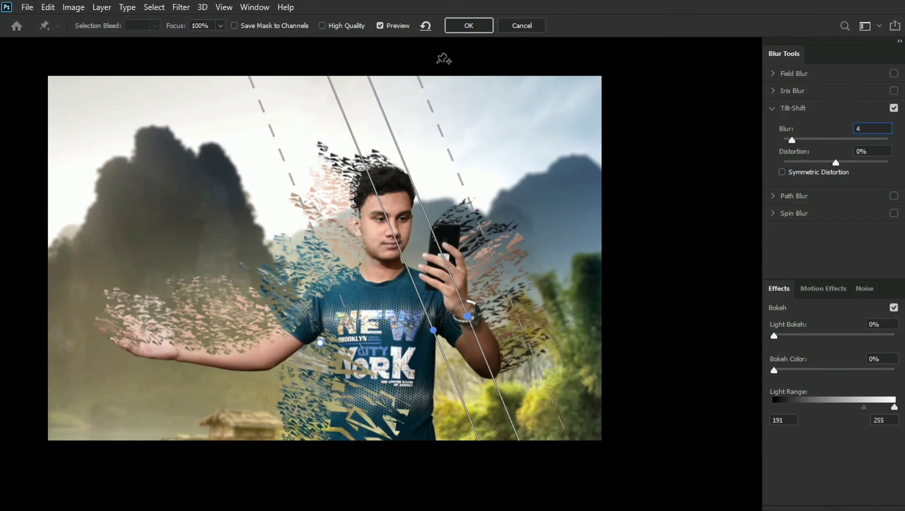
key("Return")
key("Return")
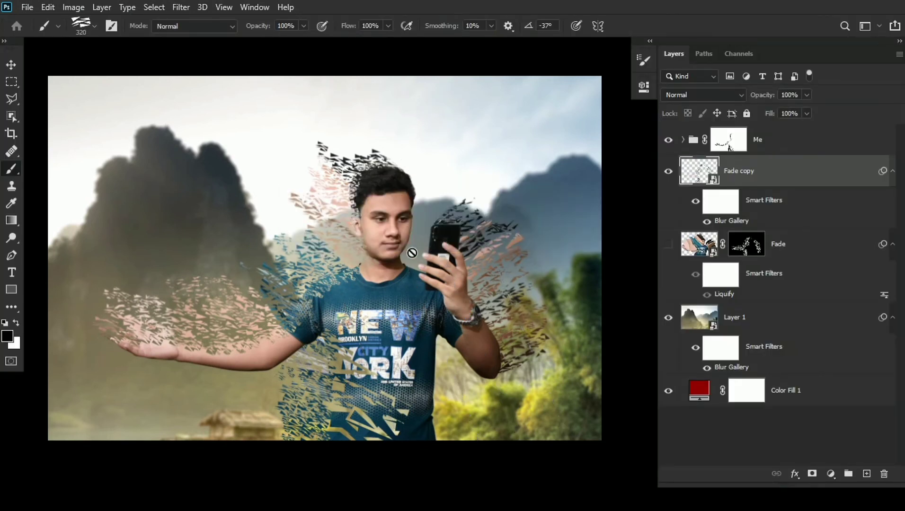
- Add a Curves adjustment above Layer 1 and lift the shadows with a point at input 59, output 70
left_click(764, 317)
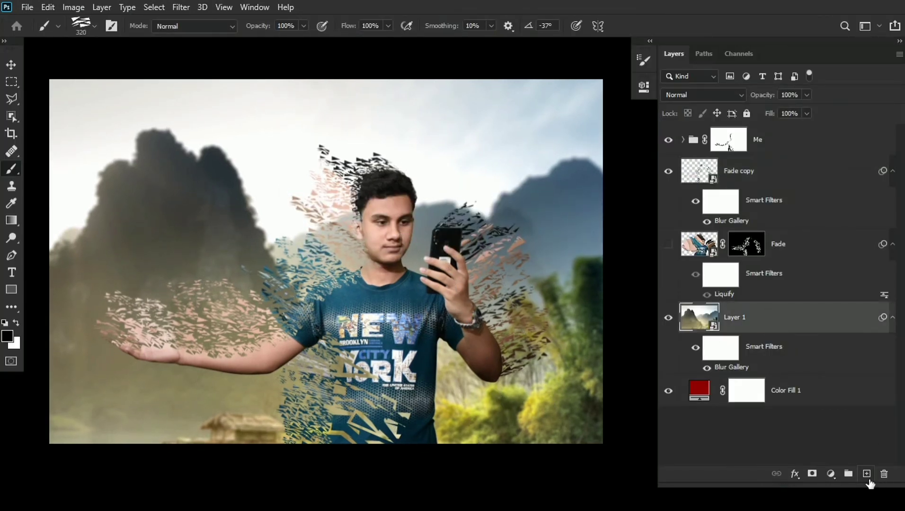
left_click(831, 474)
left_click(813, 306)
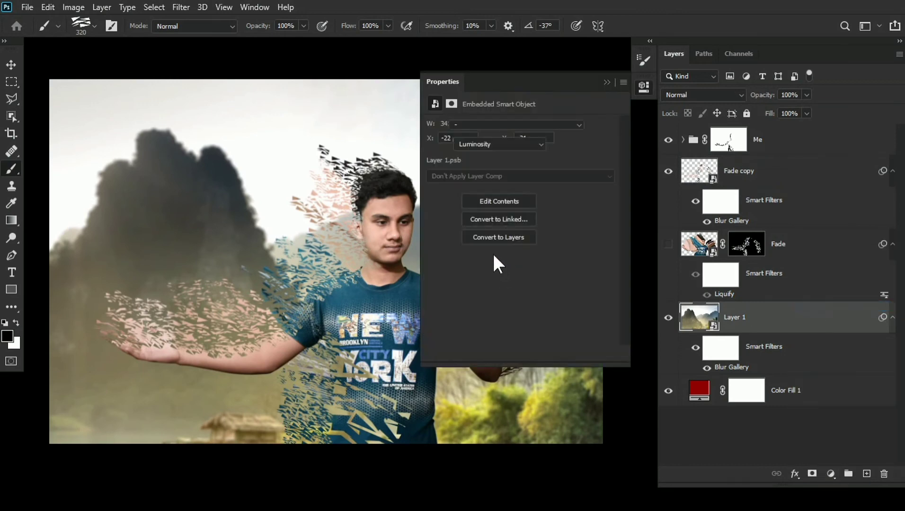
left_click(434, 143)
left_click_drag(501, 271, 493, 265)
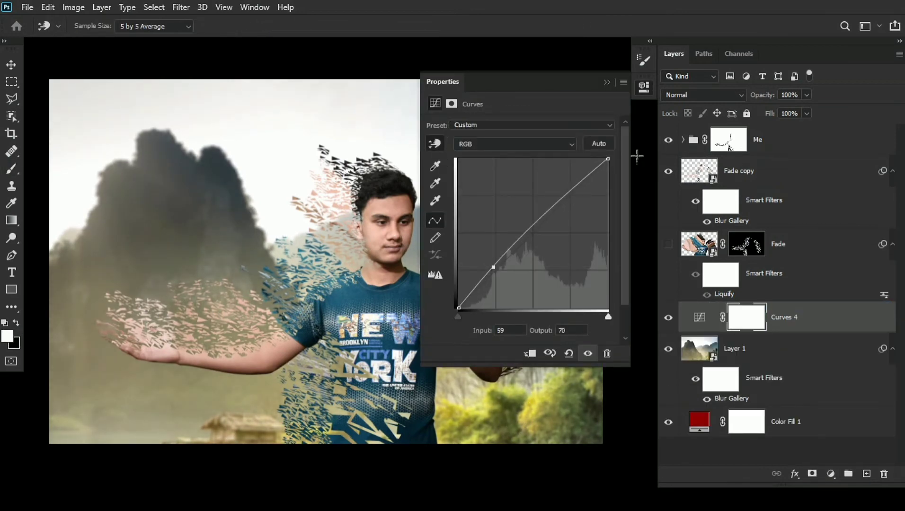
left_click_drag(600, 156, 636, 152)
left_click(607, 83)
left_click_drag(571, 194, 573, 188)
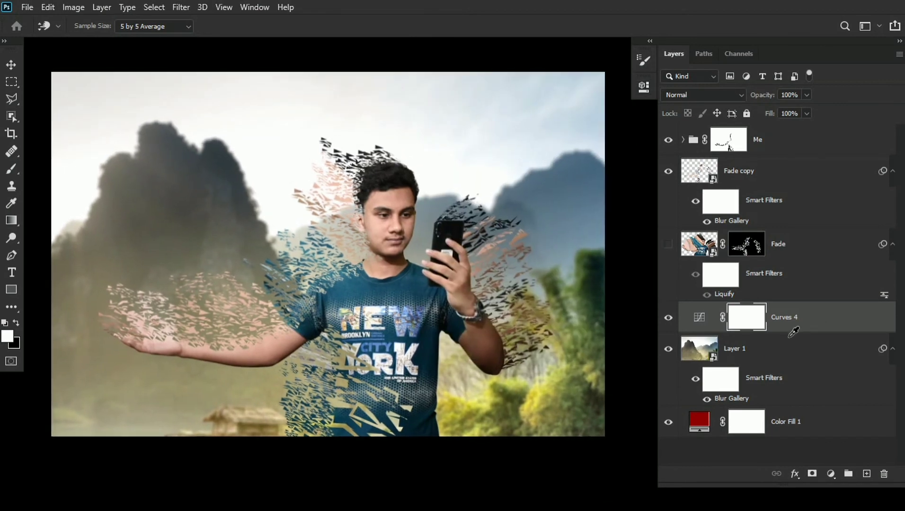
- Add a Vibrance adjustment directly above Layer 1 and lower the Vibrance slightly
left_click(819, 337)
left_click(832, 474)
left_click(844, 336)
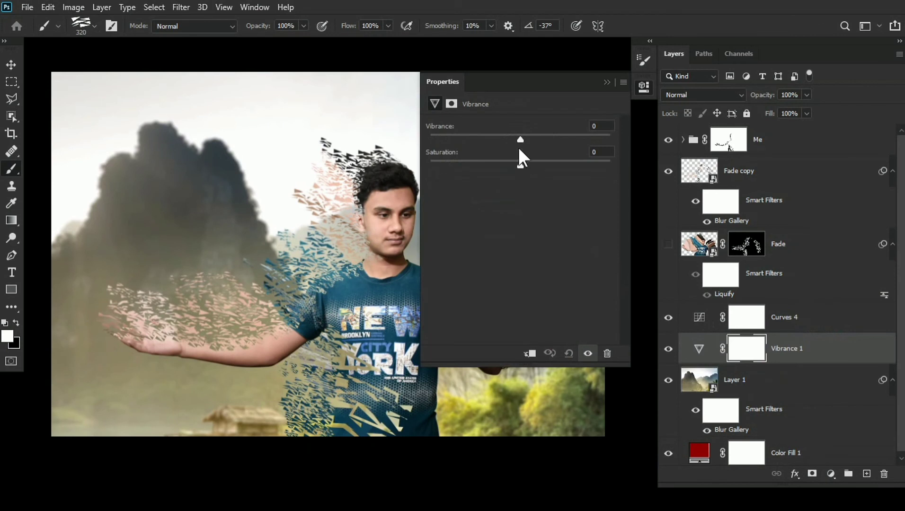
mouse_move(519, 136)
left_mouse_down()
mouse_move(492, 138)
mouse_move(512, 137)
left_mouse_up()
left_click(607, 82)
left_click_drag(610, 236, 615, 242)
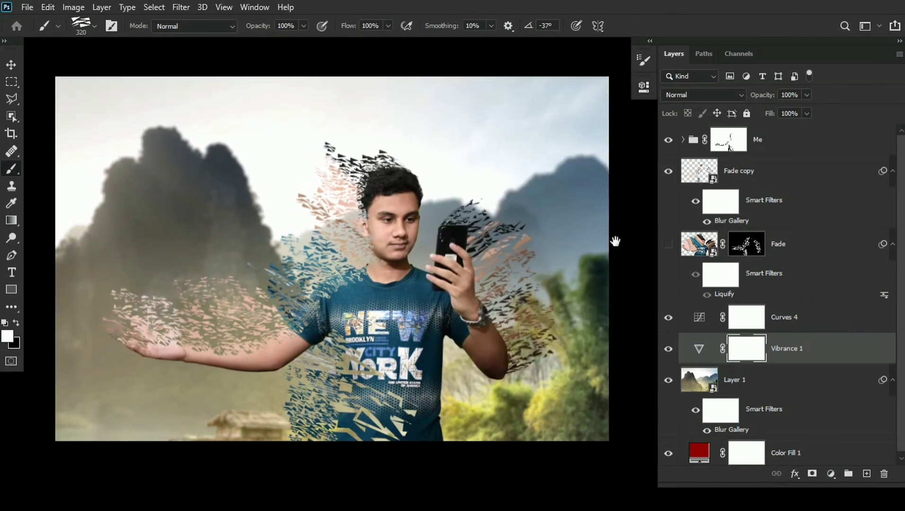
- Cut shard gaps across the front of the shirt with black on the Me group mask, enlarging the brush to size 409
left_click(804, 141)
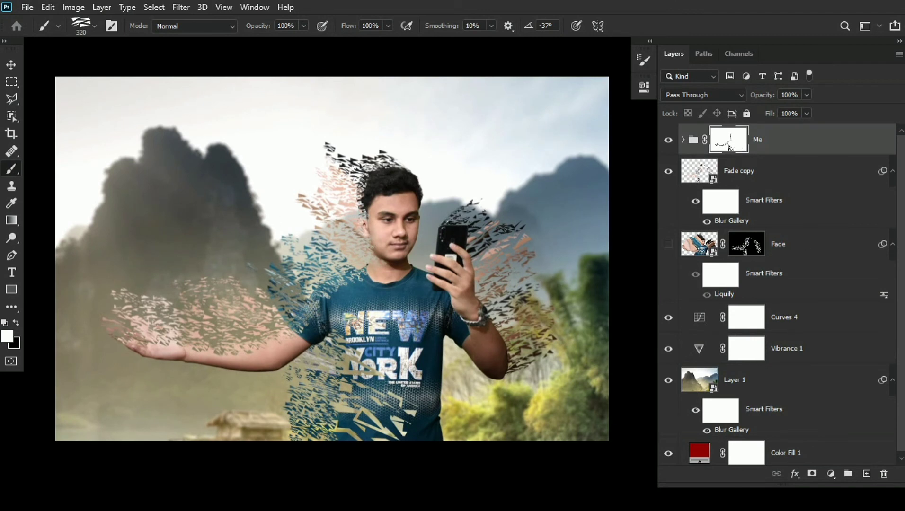
left_click_drag(347, 306, 354, 307)
key("z")
key("b")
key("x")
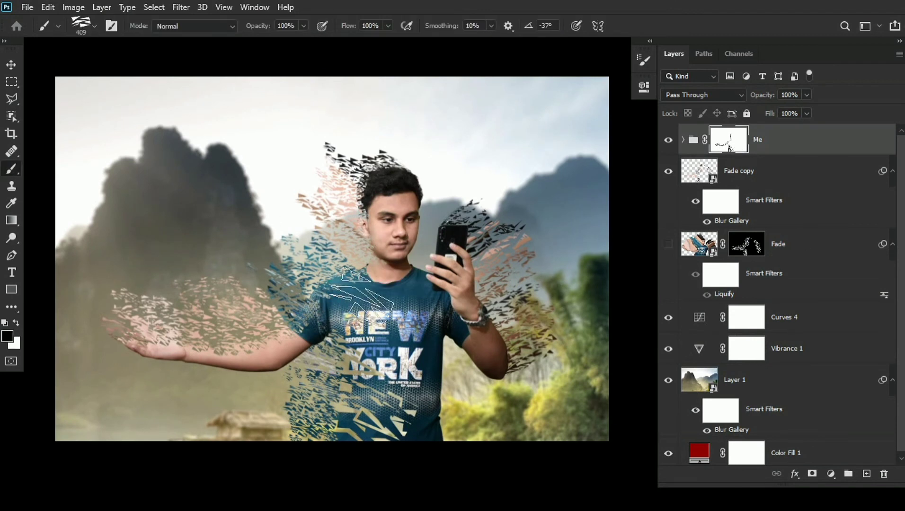
left_click(358, 307)
left_click(384, 328)
left_click(404, 342)
- Partly refill the gaps across the shirt with white on the Me group mask, using the shard brush at size 109
key("x")
left_click_drag(403, 324, 356, 320)
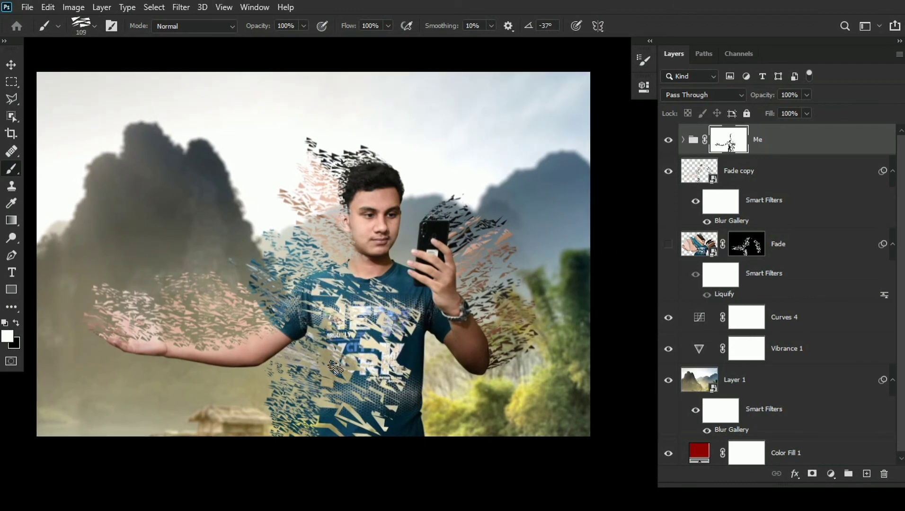
left_click_drag(395, 369, 393, 376)
key("x")
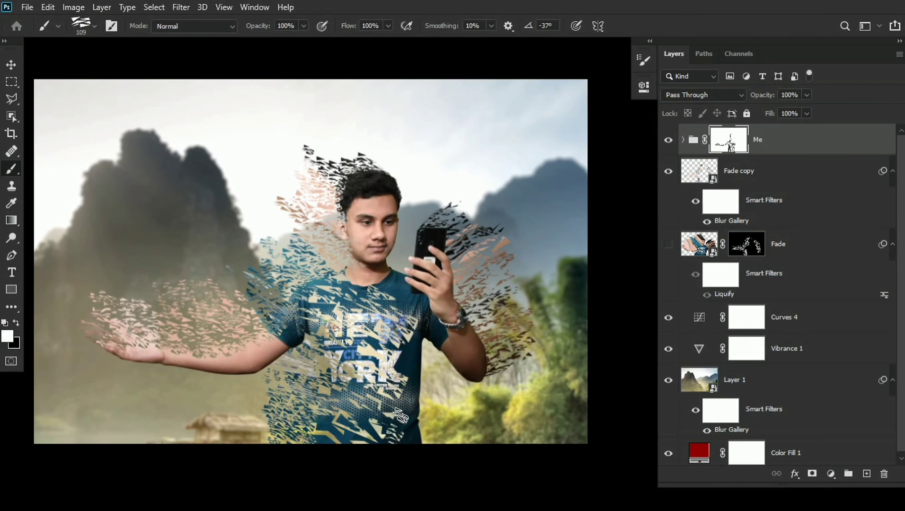
left_click_drag(398, 428, 404, 433)
left_click_drag(417, 373, 413, 377)
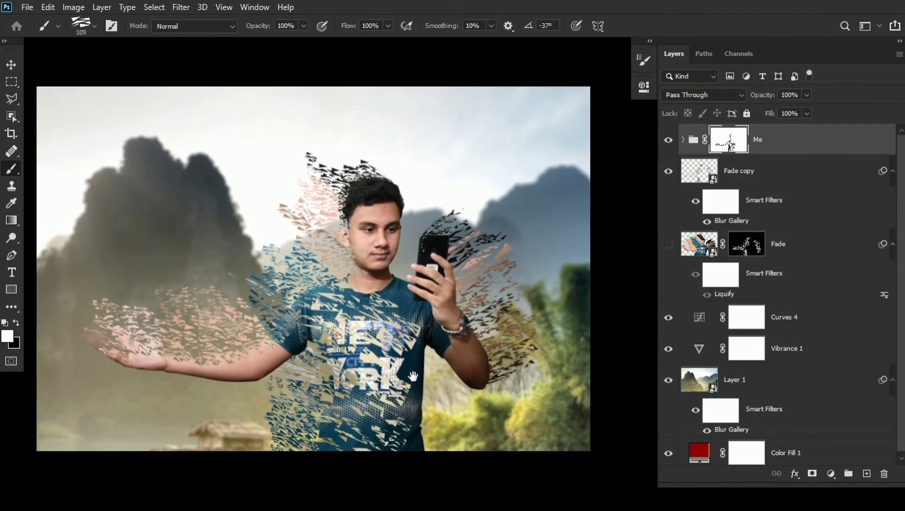
- Break up the shirt, raised forearm, hand and phone with black on the Me group mask, enlarging the brush to size 361
key("x")
left_click(340, 373)
mouse_move(348, 373)
left_mouse_down()
mouse_move(337, 372)
mouse_move(348, 397)
mouse_move(329, 370)
mouse_move(314, 377)
mouse_move(321, 352)
left_mouse_up()
left_click(346, 405)
left_click(348, 351)
left_click(282, 324)
left_click(501, 365)
left_click_drag(487, 355, 447, 279)
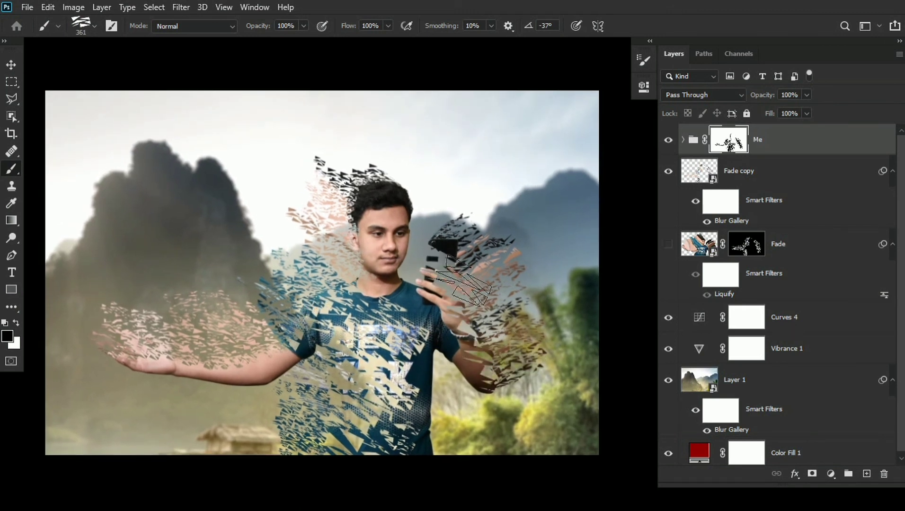
- Restore parts of the phone, hand and raised forearm with white on the Me group mask at brush size 182
left_click_drag(510, 300, 505, 302)
key("x")
left_click(447, 270)
left_click(446, 258)
left_click(458, 301)
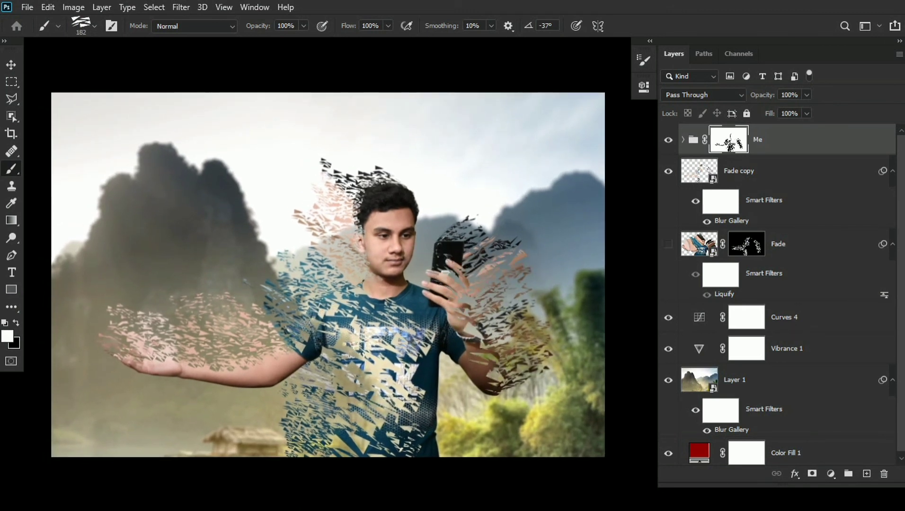
left_click(491, 367)
left_click(500, 385)
- Fragment the raised forearm further with black on the Me group mask, keeping the shard brush at size 182
key("x")
left_click_drag(451, 342, 462, 327)
left_click_drag(471, 259, 474, 263)
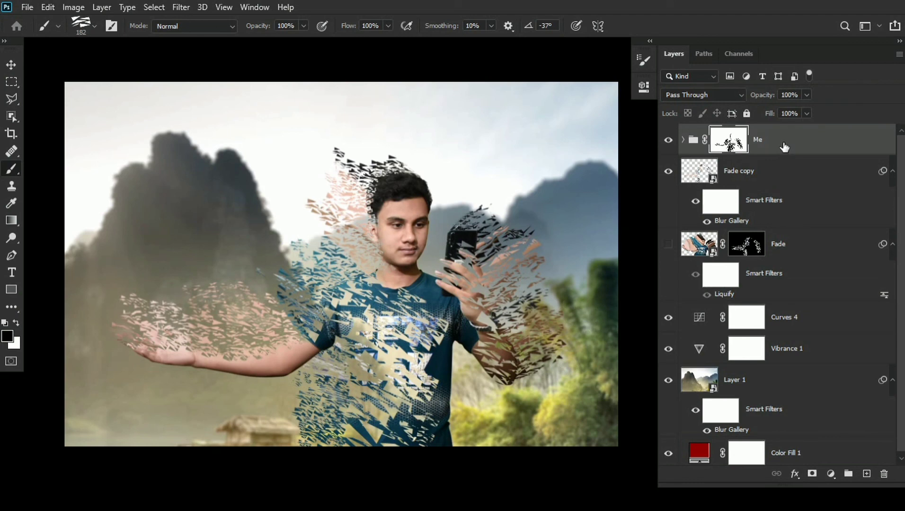
- Stamp all visible layers into a new layer above the Me group and convert it to a smart object
key("ctrl+shift+alt+e")
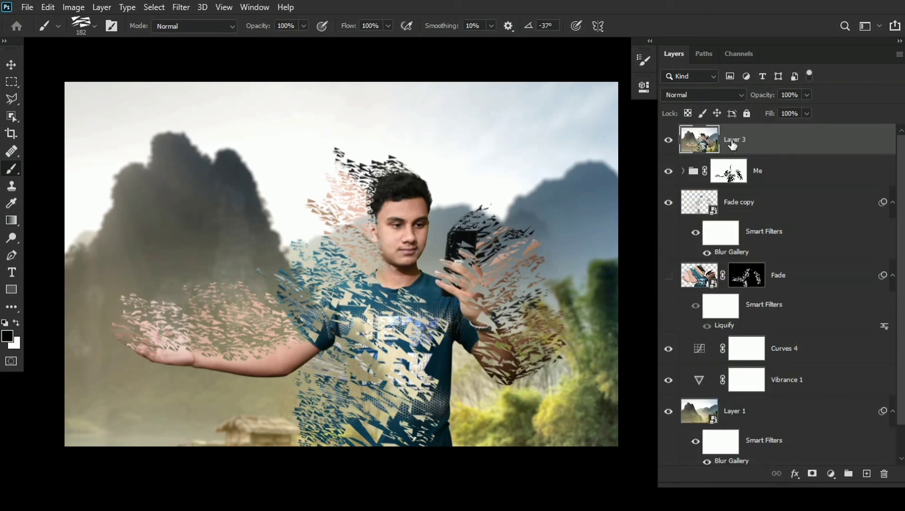
right_click(733, 143)
left_click(611, 184)
- Apply Camera Raw basic corrections: Contrast +21, Shadows +66, Whites -48, Blacks -63, and reduced Highlights
left_click(179, 7)
left_click(260, 88)
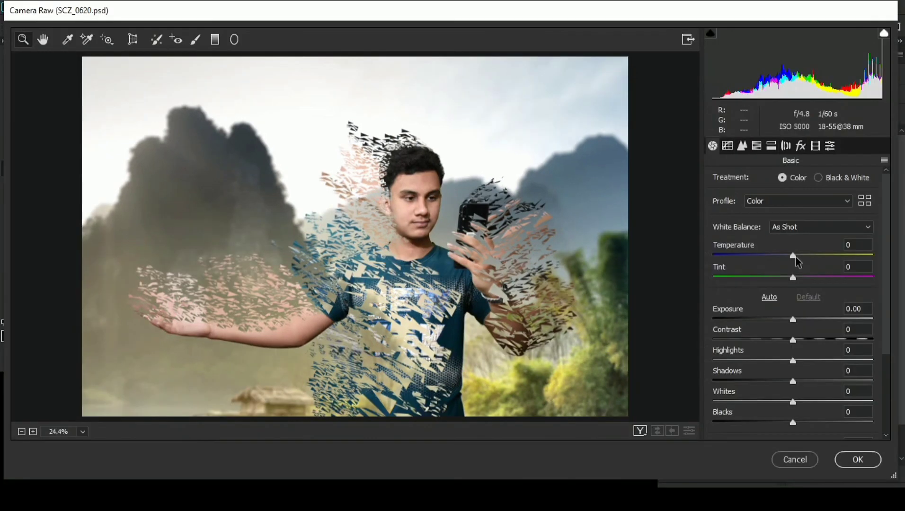
left_click(793, 256)
left_click_drag(793, 340, 809, 339)
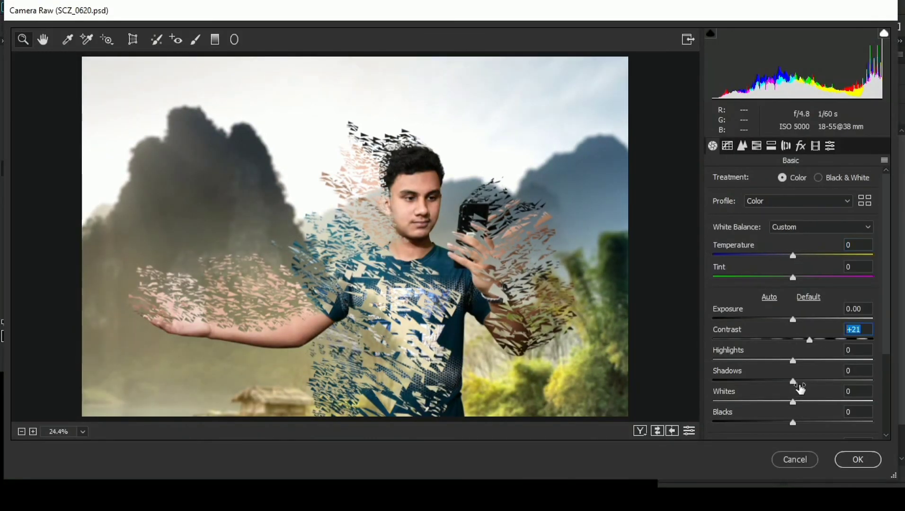
left_click_drag(794, 381, 826, 381)
left_click_drag(794, 422, 743, 423)
left_click_drag(826, 381, 846, 382)
left_click_drag(794, 402, 756, 402)
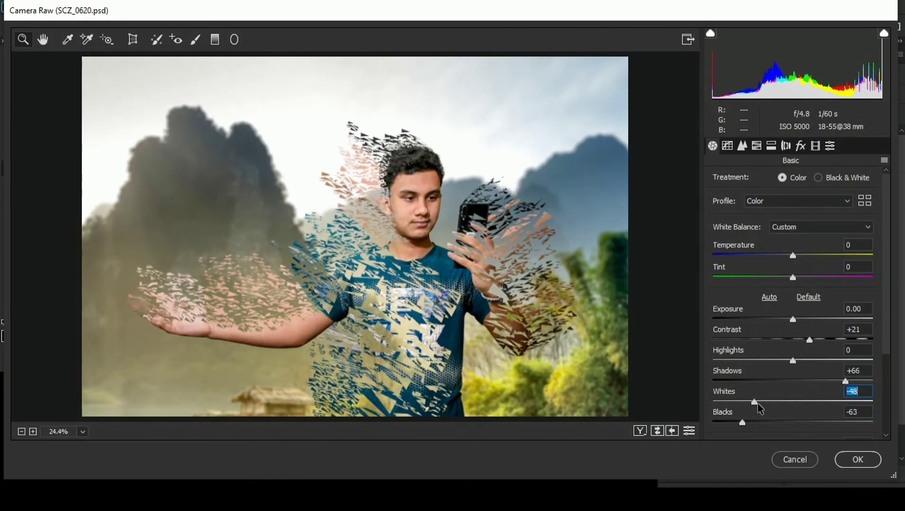
left_click_drag(793, 360, 748, 374)
scroll(814, 388, "down", 2)
scroll(736, 368, "down", 1)
- Shape the RGB point tone curve with midtone points, lower the white end to output 249, and raise the black end
left_click(727, 146)
left_click_drag(794, 326, 796, 329)
left_click(837, 282)
left_click_drag(836, 282, 840, 284)
mouse_move(877, 244)
left_mouse_down()
mouse_move(871, 233)
mouse_move(877, 247)
left_mouse_up()
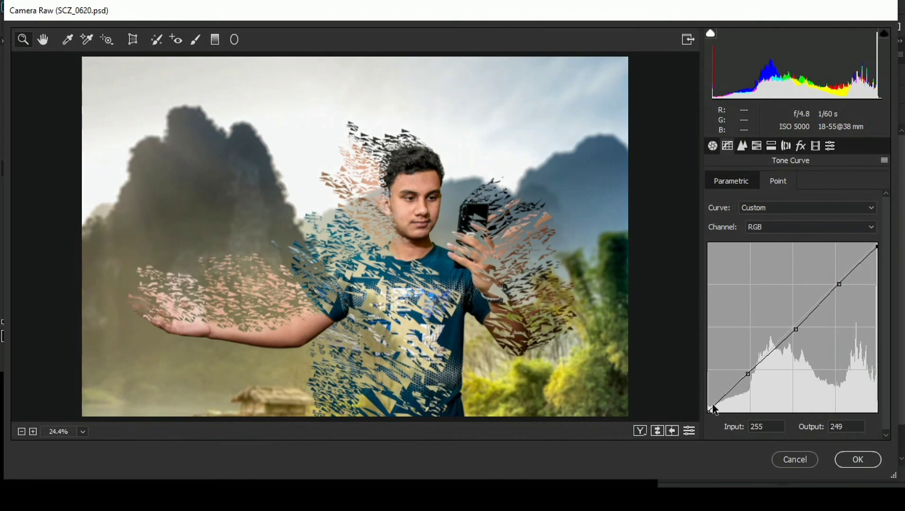
left_click_drag(709, 411, 709, 402)
left_click_drag(725, 392, 726, 395)
- Shift the HSL hue of the Greens and Yellows upward to turn the foliage greener
left_click(757, 146)
left_click(721, 182)
left_click_drag(798, 297, 830, 299)
left_click_drag(798, 274, 870, 278)
- Set the HSL saturation of Yellows to -18 and Greens to -29, and lower the luminance of both colours
left_click(767, 182)
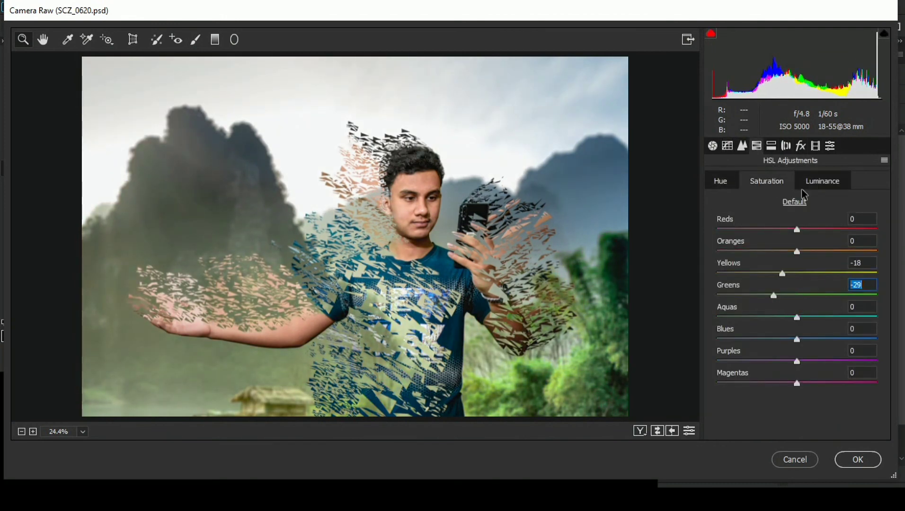
left_click(816, 183)
left_click_drag(797, 275, 760, 299)
left_click(771, 183)
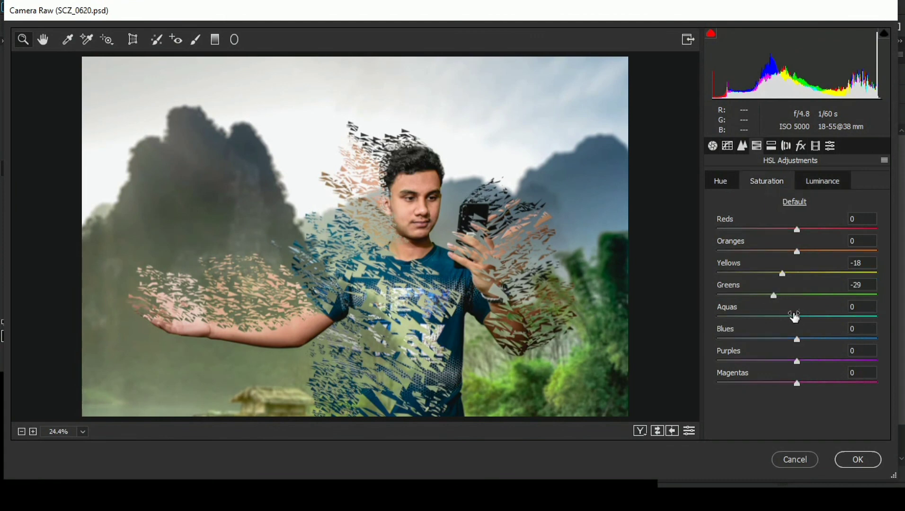
- Apply split toning with highlights at hue 165, saturation 4, and shadows at hue 245, saturation 3
left_click(771, 146)
left_click(742, 232)
left_click_drag(747, 232, 744, 232)
left_click_drag(731, 316, 862, 317)
left_click_drag(724, 294, 876, 308)
left_click_drag(735, 316, 615, 321)
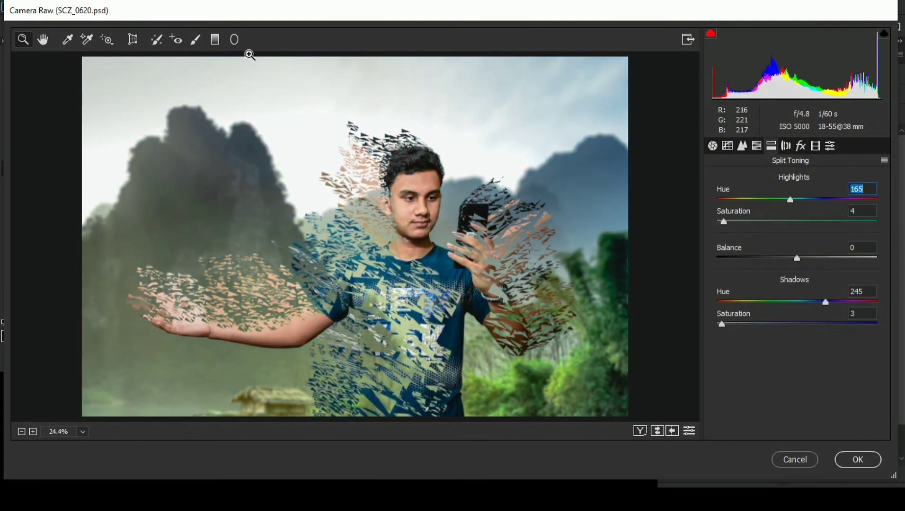
- Add a radial filter with tint +71 and exposure -3.70, and move its centre to the mountain behind the outstretched hand
left_click(234, 39)
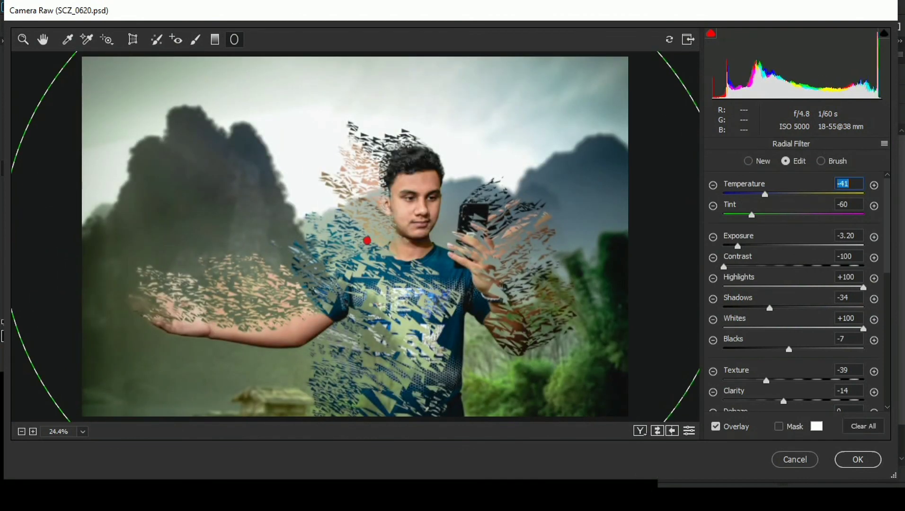
left_click_drag(752, 215, 844, 215)
left_click_drag(738, 247, 729, 247)
left_click_drag(367, 241, 229, 173)
key("ctrl+minus")
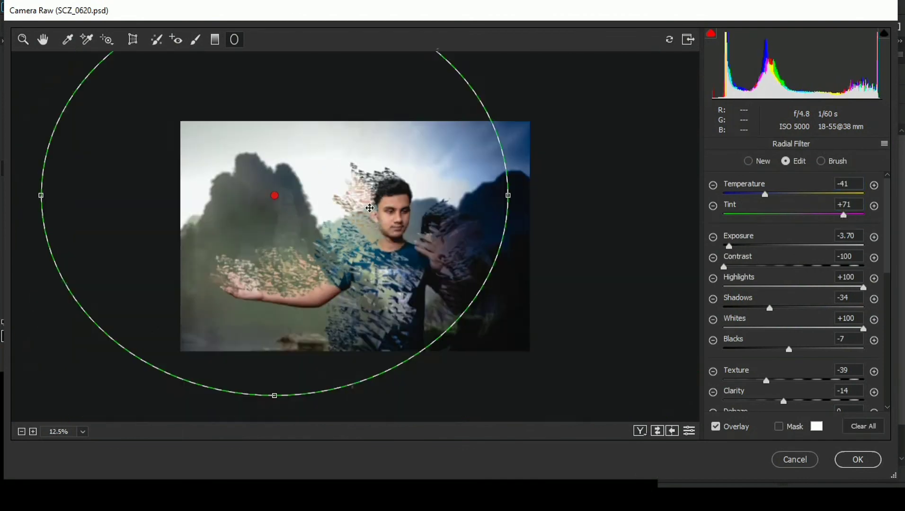
- Enlarge the radial filter's ellipse well beyond the image edges and recentre it on the mountain above the open palm
left_click_drag(290, 365, 291, 393)
left_click_drag(479, 204, 608, 219)
key("ctrl+minus")
key("ctrl+minus")
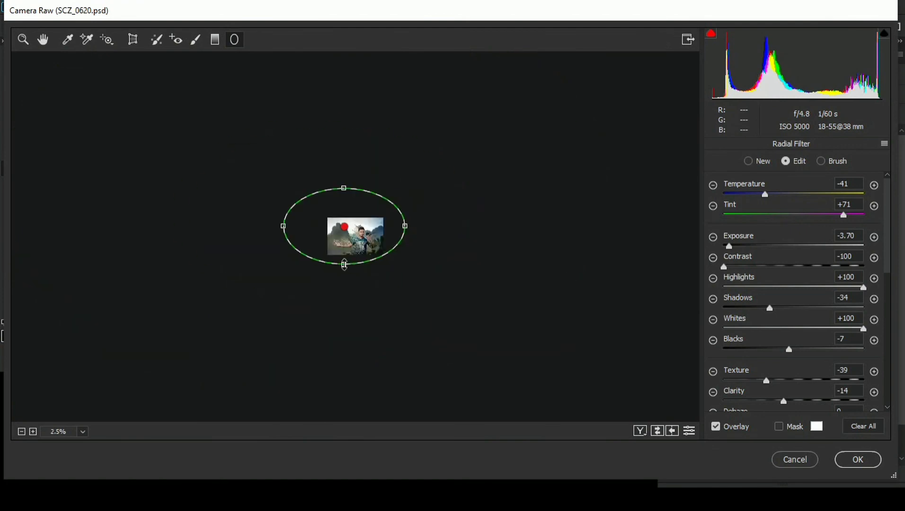
left_click_drag(344, 265, 355, 284)
left_click_drag(405, 226, 415, 227)
key("ctrl+0")
left_click_drag(248, 145, 211, 175)
- Set the radial filter's Blacks to +8, Whites to +4, Shadows to -69, Tint to -53 and Temperature to -71
scroll(778, 387, "down", 1)
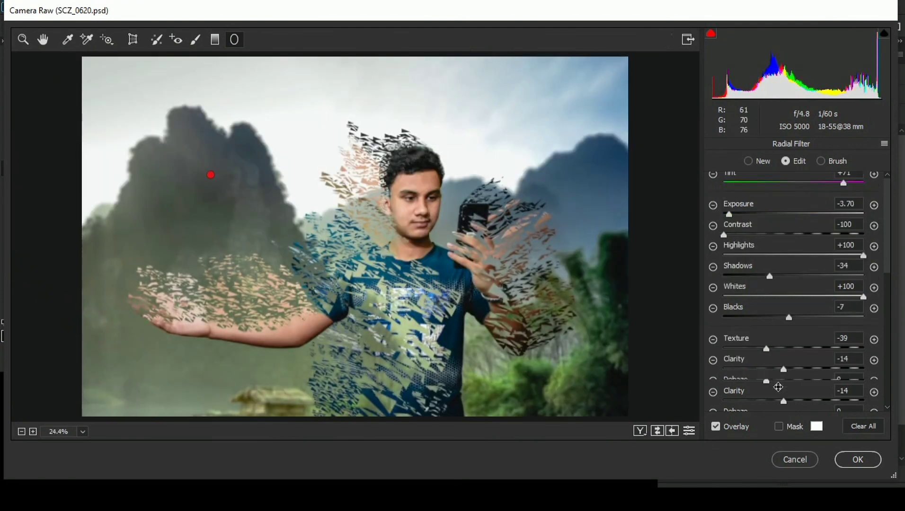
left_click_drag(789, 317, 797, 318)
left_click_drag(863, 297, 748, 280)
scroll(791, 184, "up", 1)
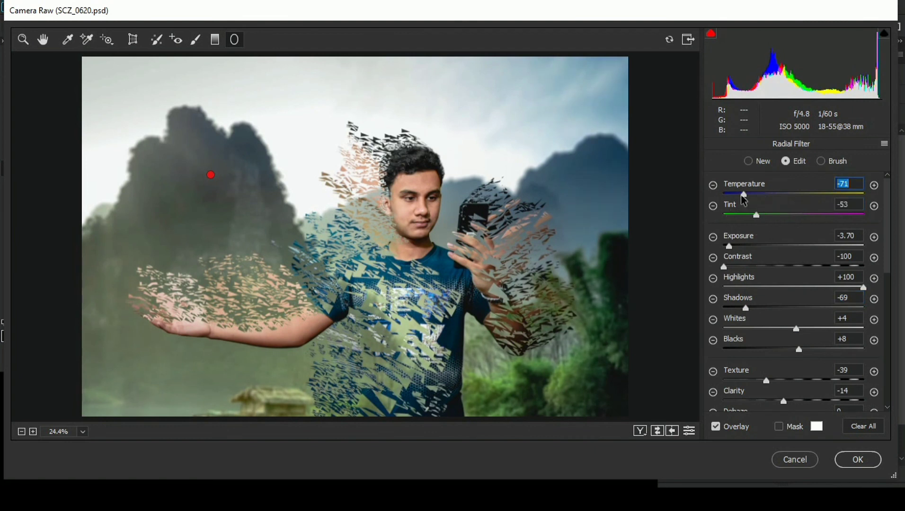
- Change the split toning highlights to hue 236 and saturation to about 11
key("h")
left_click_drag(833, 200, 822, 199)
left_click_drag(724, 221, 739, 221)
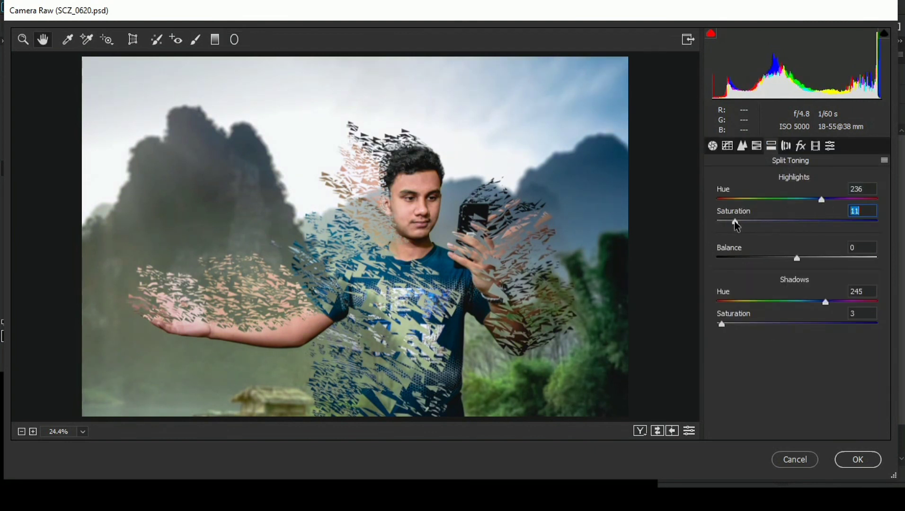
- Add a post-crop vignette with amount -10, midpoint 28, roundness +100, feather 100 and highlights 100, and apply the Camera Raw filter
left_click(786, 146)
left_click(801, 145)
left_click_drag(797, 319, 750, 319)
left_click_drag(739, 408, 877, 407)
left_click_drag(750, 319, 753, 341)
left_click_drag(797, 363, 877, 362)
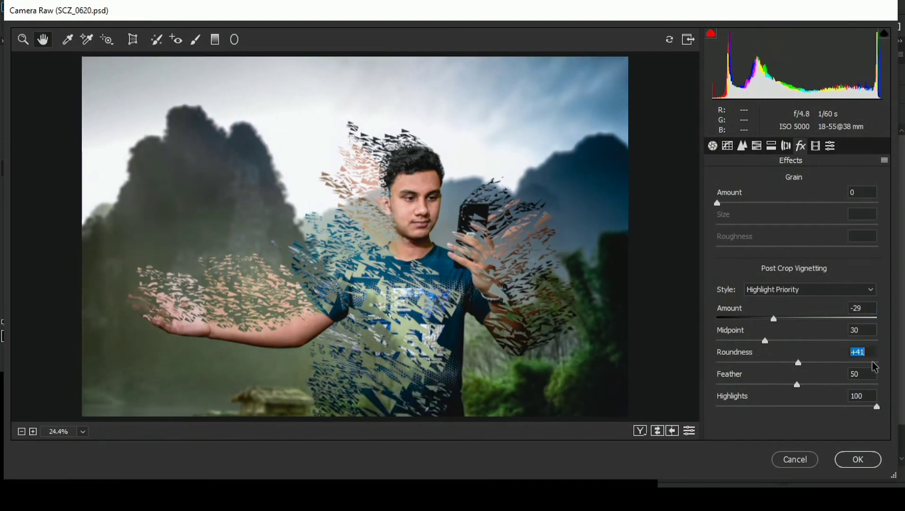
left_click_drag(797, 385, 877, 385)
mouse_move(752, 341)
left_mouse_down()
mouse_move(777, 342)
mouse_move(762, 341)
left_mouse_up()
left_click_drag(774, 319, 789, 318)
left_click(858, 460)
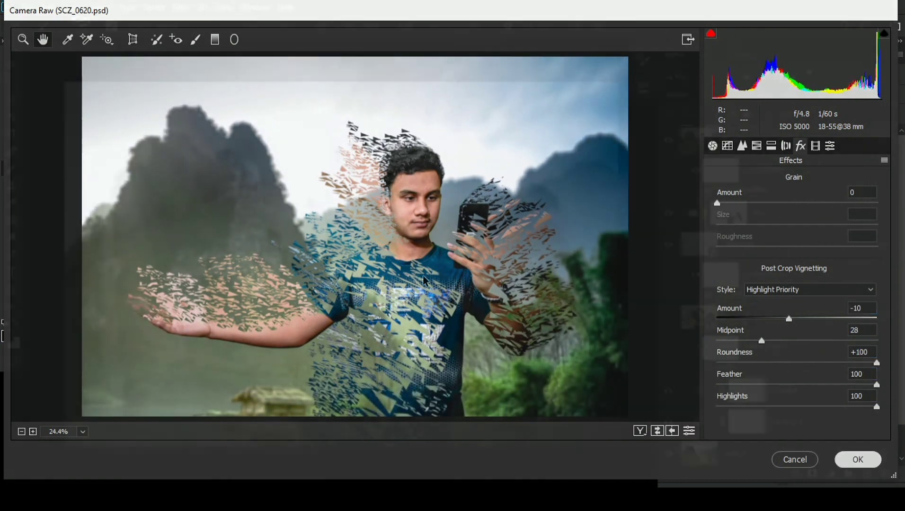
- Change the workspace colour around the canvas to the custom colour ffffff
right_click(642, 192)
left_click(658, 275)
type("ffffff")
left_click(585, 87)
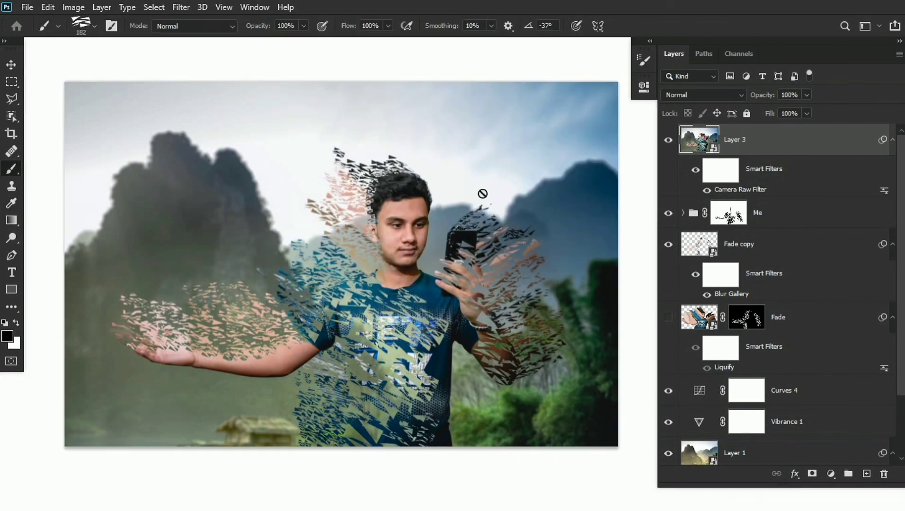
- Add a Hue/Saturation adjustment layer above the graded composite, change its blend mode and lower its opacity
key("ctrl+minus")
left_click(831, 473)
left_click(871, 344)
left_click(675, 97)
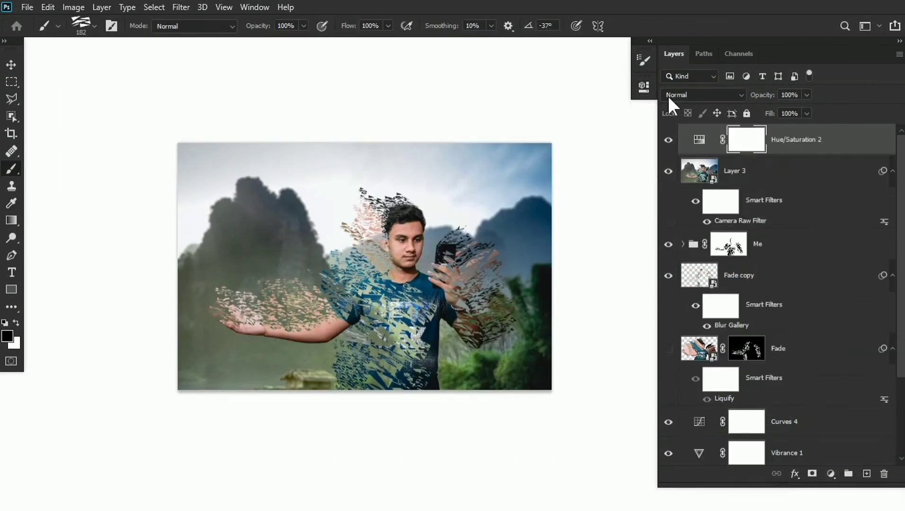
left_click(669, 95)
left_click(677, 266)
left_click_drag(760, 95, 663, 102)
- Add a Selective Color adjustment layer and set the cyan of the Whites to +76%
left_click(831, 474)
left_click(834, 471)
left_click(477, 140)
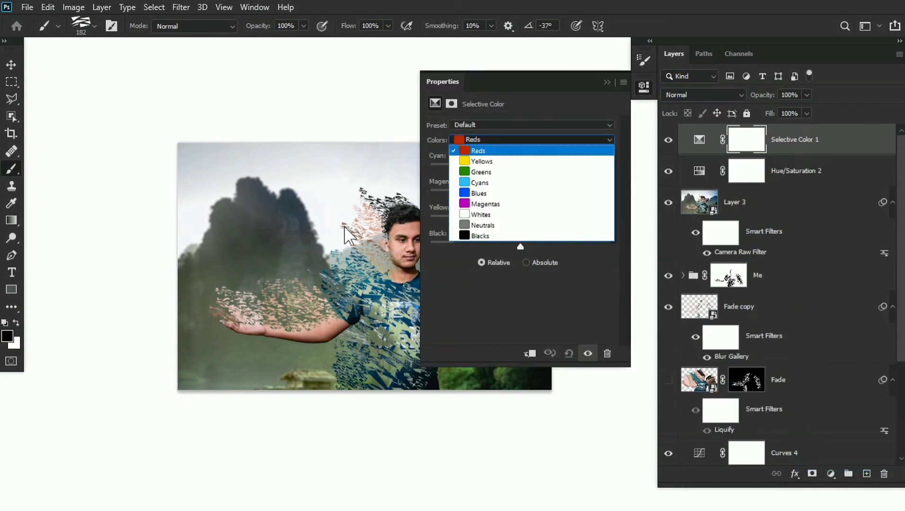
left_click(488, 214)
left_click_drag(520, 168, 560, 166)
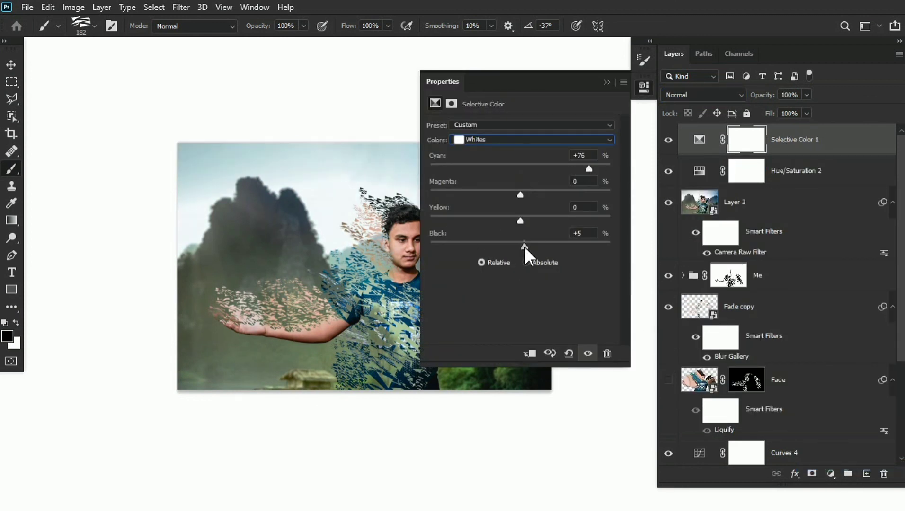
mouse_move(523, 246)
left_mouse_down()
mouse_move(509, 248)
mouse_move(520, 247)
left_mouse_up()
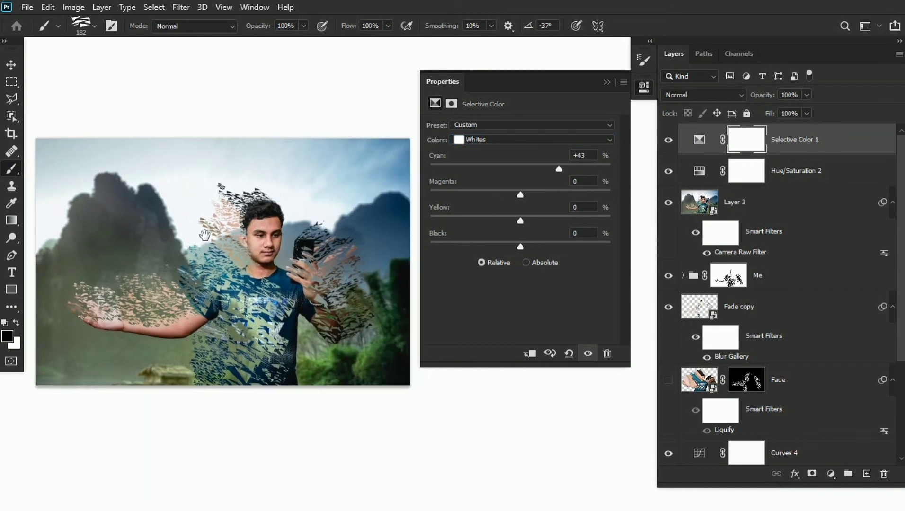
- Set the Selective Color black value to +28% for Yellows and -5% for Blacks, and reduce the cyan in the Blacks
left_click(533, 139)
left_click(487, 162)
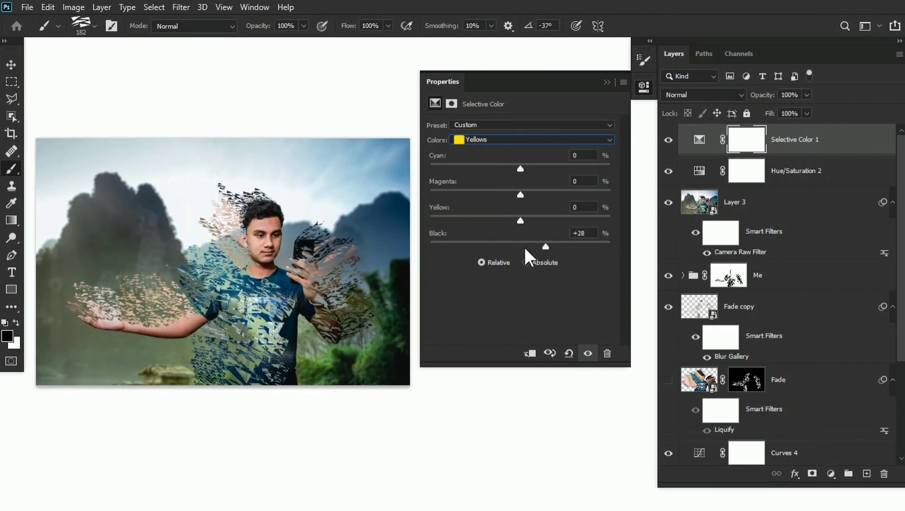
left_click(520, 140)
left_click(480, 240)
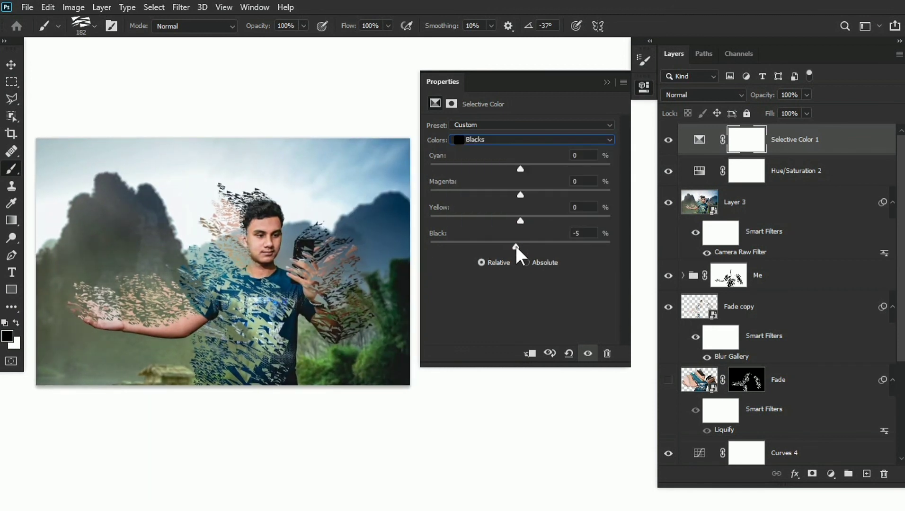
left_click_drag(519, 168, 511, 168)
left_click(607, 82)
- Stamp all visible layers into a new layer on top of the stack and desaturate it
key("ctrl+plus")
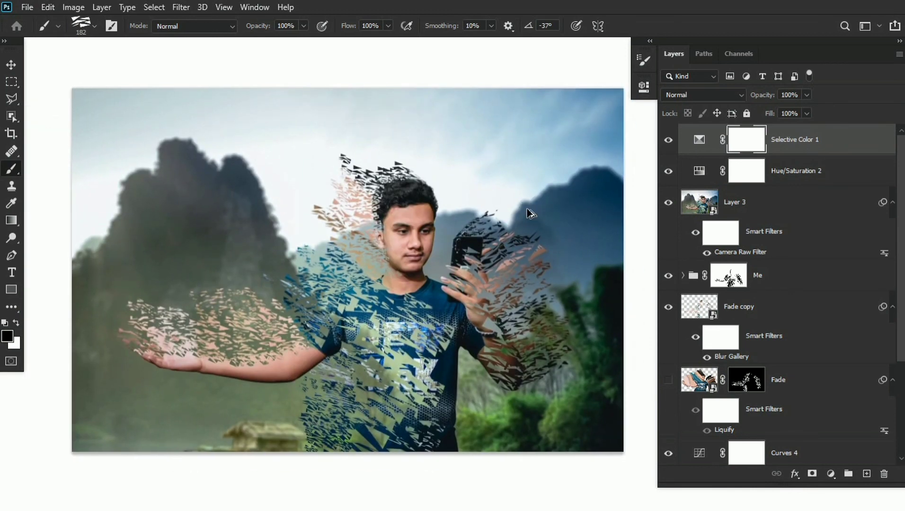
key("ctrl+alt+shift+e")
key("ctrl+shift+u")
- Sharpen the image by applying a 2-pixel High Pass filter to the desaturated layer and blending it as Linear Light at 70% opacity
left_click(180, 7)
mouse_move(213, 266)
left_click(355, 276)
type("2")
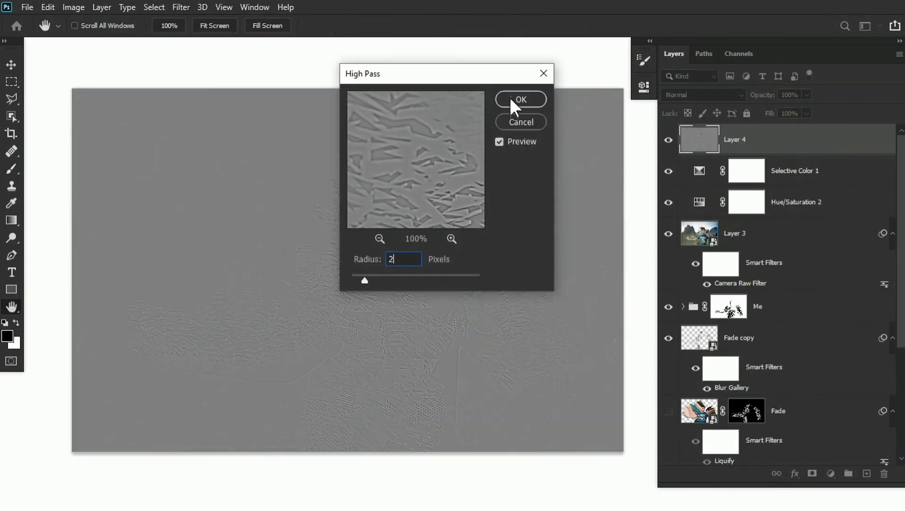
left_click(512, 100)
left_click(703, 95)
left_click(687, 297)
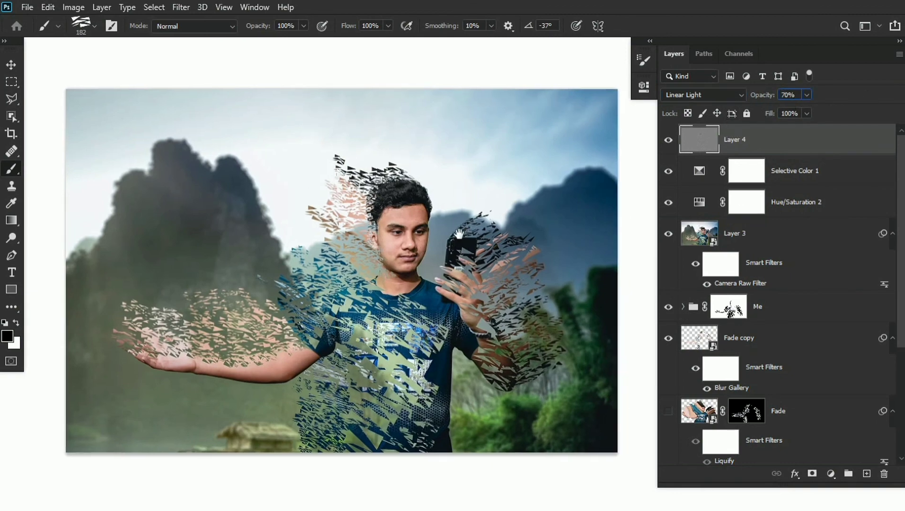